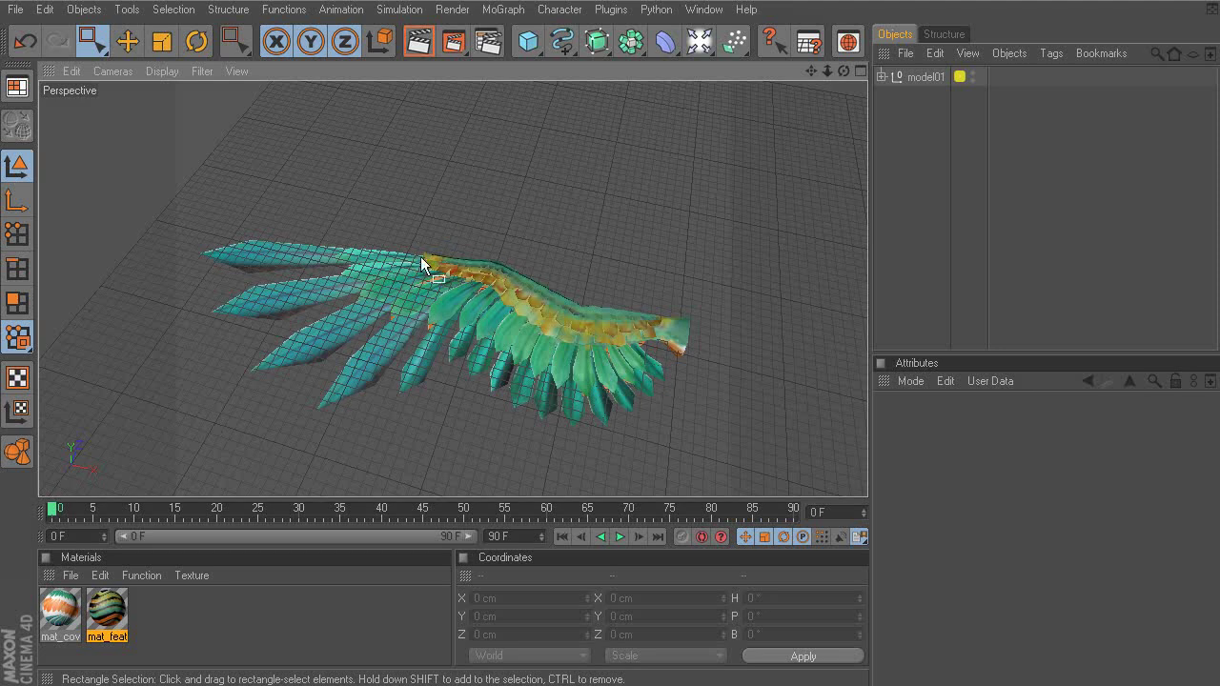
# Examine the textured wing model in the perspective view, from the long outer feathers to the wing root.
pyautogui.keyDown('alt'); pyautogui.moveTo(501, 282); pyautogui.dragTo(486, 334); pyautogui.keyUp('alt')
pyautogui.keyDown('alt'); pyautogui.moveTo(453, 232); pyautogui.dragTo(431, 228); pyautogui.keyUp('alt')
pyautogui.keyDown('alt'); pyautogui.moveTo(431, 228); pyautogui.dragTo(590, 256, button='right'); pyautogui.keyUp('alt')
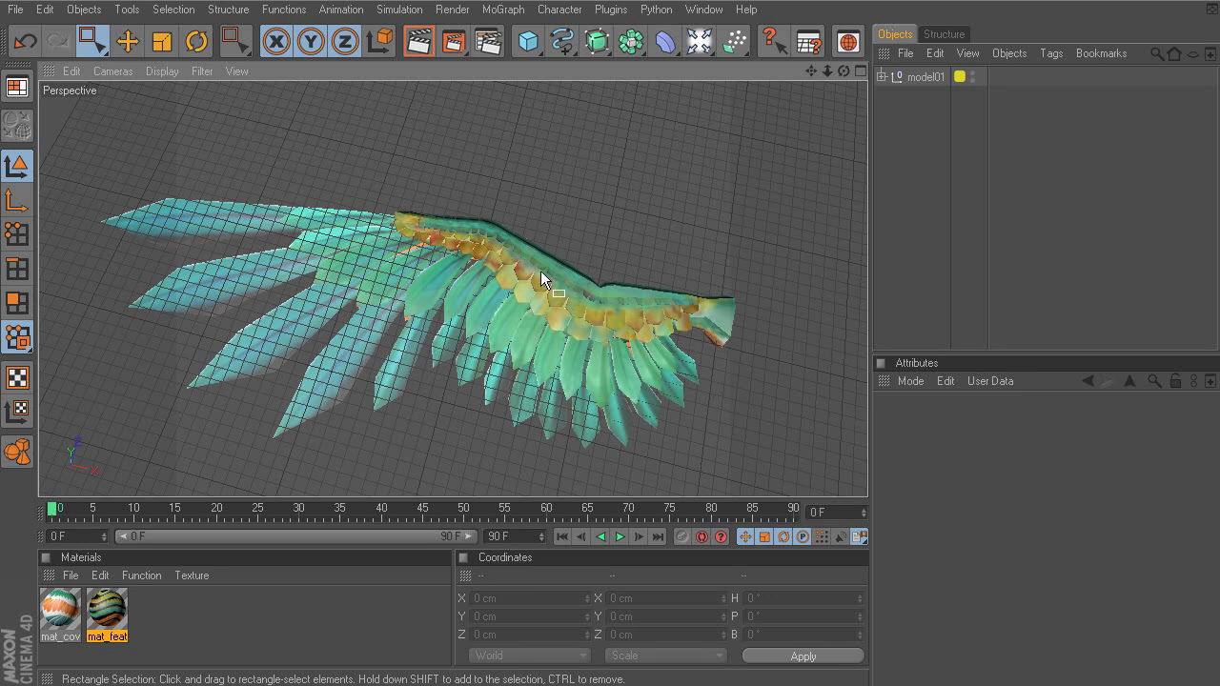
pyautogui.keyDown('alt'); pyautogui.moveTo(466, 232); pyautogui.dragTo(375, 240, button='middle'); pyautogui.keyUp('alt')
pyautogui.keyDown('alt'); pyautogui.moveTo(466, 231); pyautogui.dragTo(545, 232, button='right'); pyautogui.keyUp('alt')
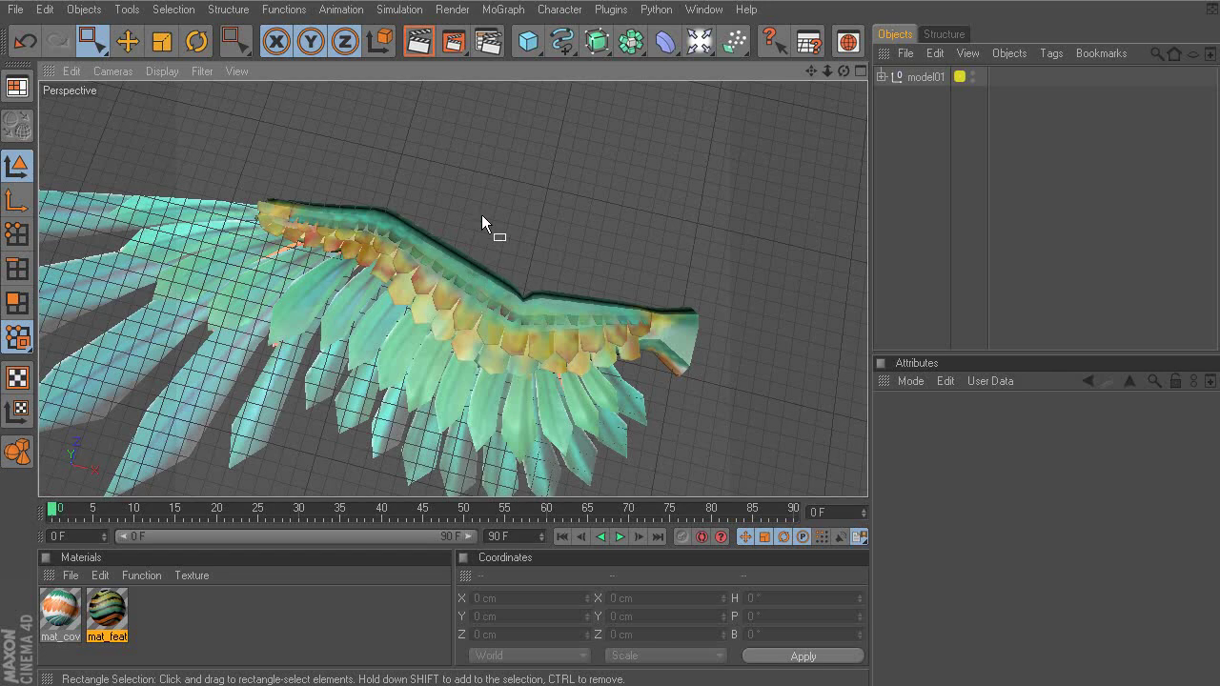
pyautogui.keyDown('alt'); pyautogui.moveTo(526, 279); pyautogui.dragTo(616, 351); pyautogui.keyUp('alt')
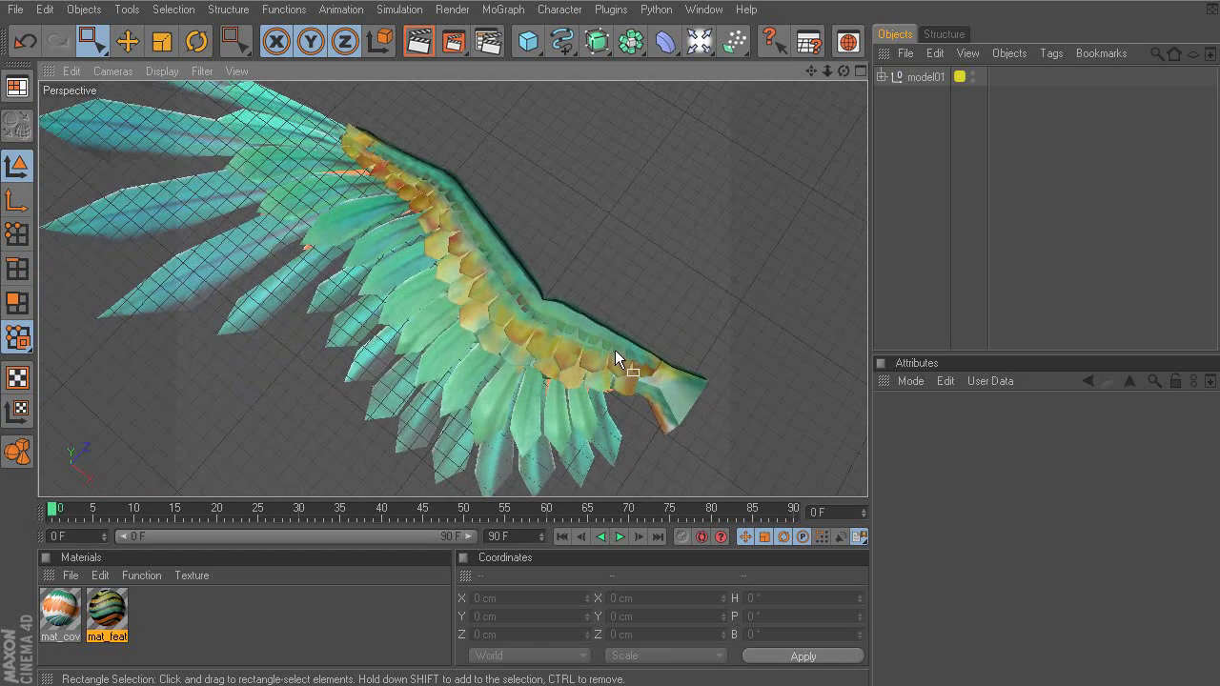
pyautogui.keyDown('alt'); pyautogui.moveTo(513, 301); pyautogui.dragTo(463, 279); pyautogui.keyUp('alt')
pyautogui.keyDown('alt'); pyautogui.moveTo(462, 280); pyautogui.dragTo(473, 280, button='right'); pyautogui.keyUp('alt')
pyautogui.keyDown('alt'); pyautogui.moveTo(473, 280); pyautogui.dragTo(507, 284, button='middle'); pyautogui.keyUp('alt')
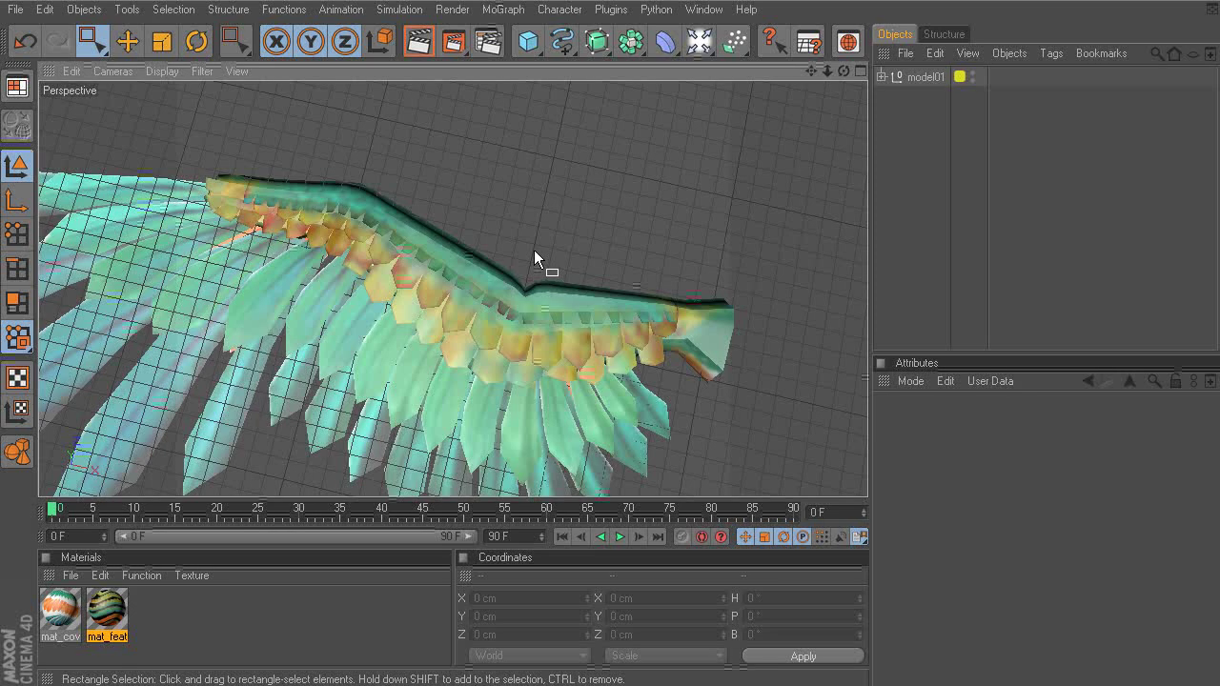
# Lock the wing_mesh layer in the Layer Browser and close the browser.
pyautogui.hotkey('shift', 'F4')
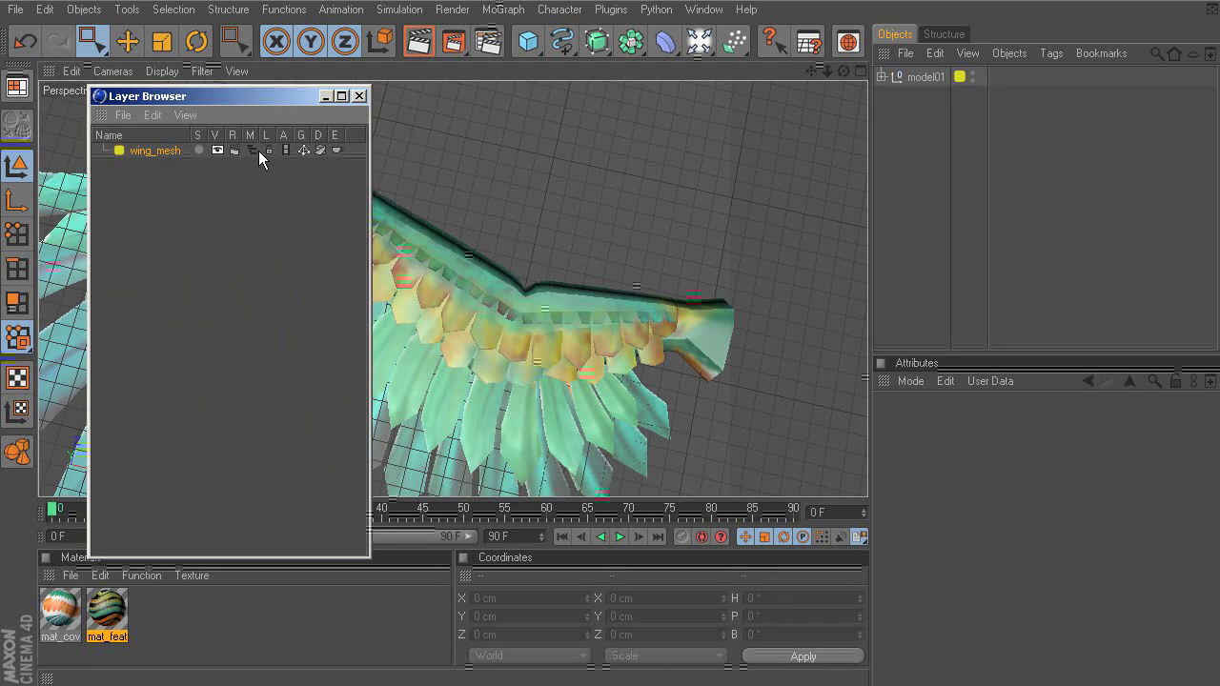
pyautogui.click(269, 153)
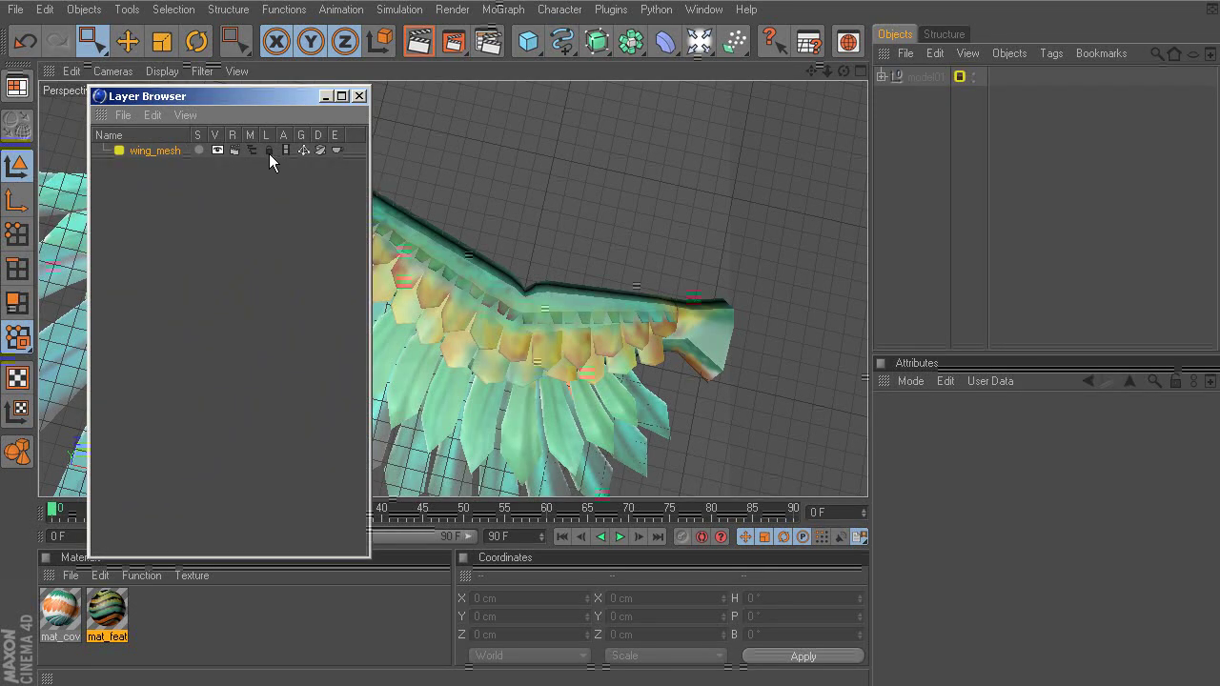
pyautogui.click(359, 96)
# Switch to a full-size top view and frame the wing's upper edge from its outer bend to its root.
pyautogui.middleClick(498, 240)
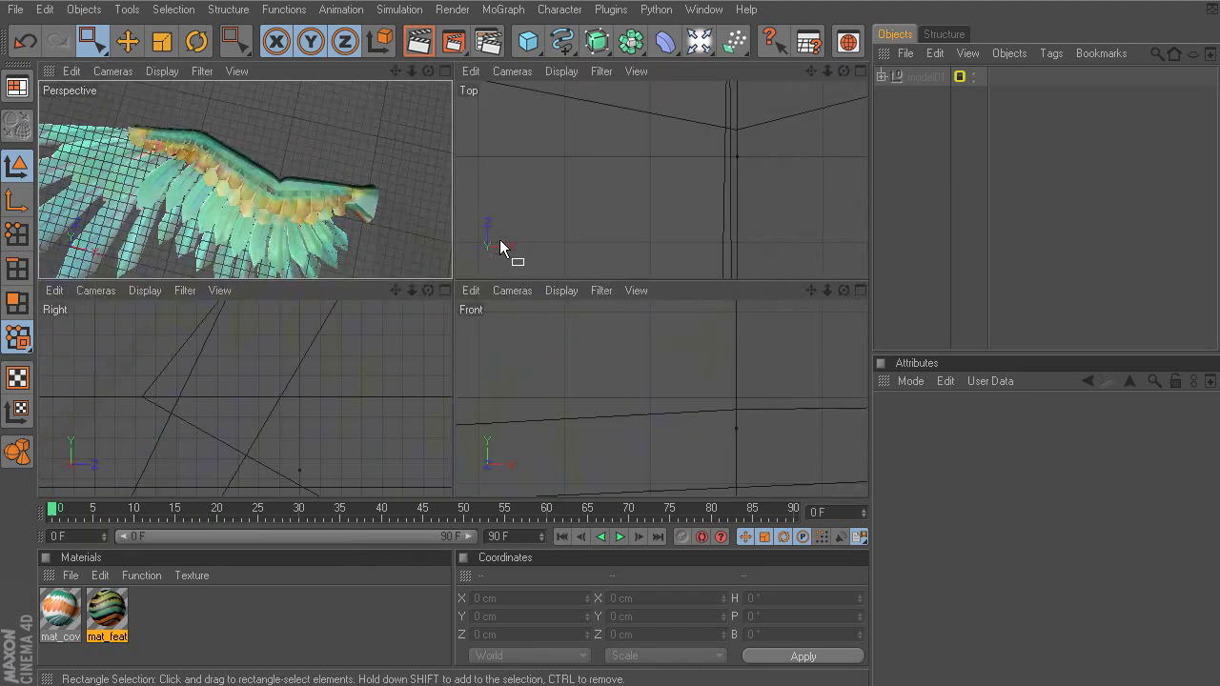
pyautogui.middleClick(642, 171)
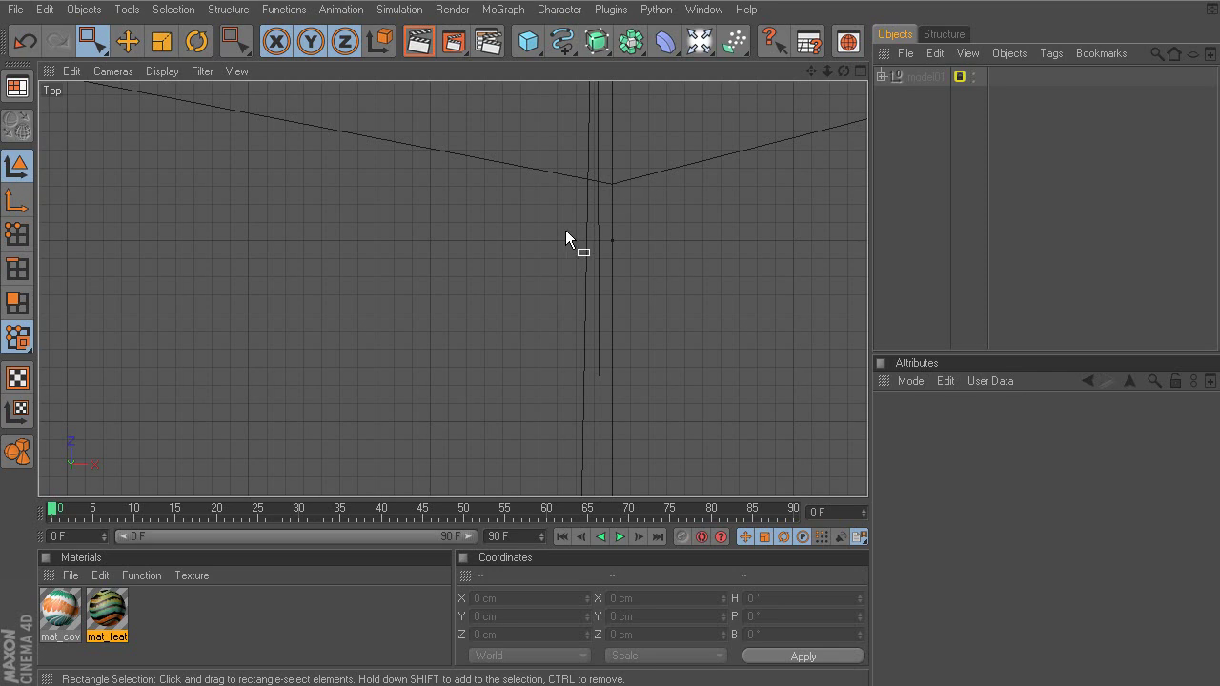
pyautogui.press('h')
pyautogui.keyDown('alt'); pyautogui.moveTo(627, 229); pyautogui.dragTo(437, 352, button='middle'); pyautogui.keyUp('alt')
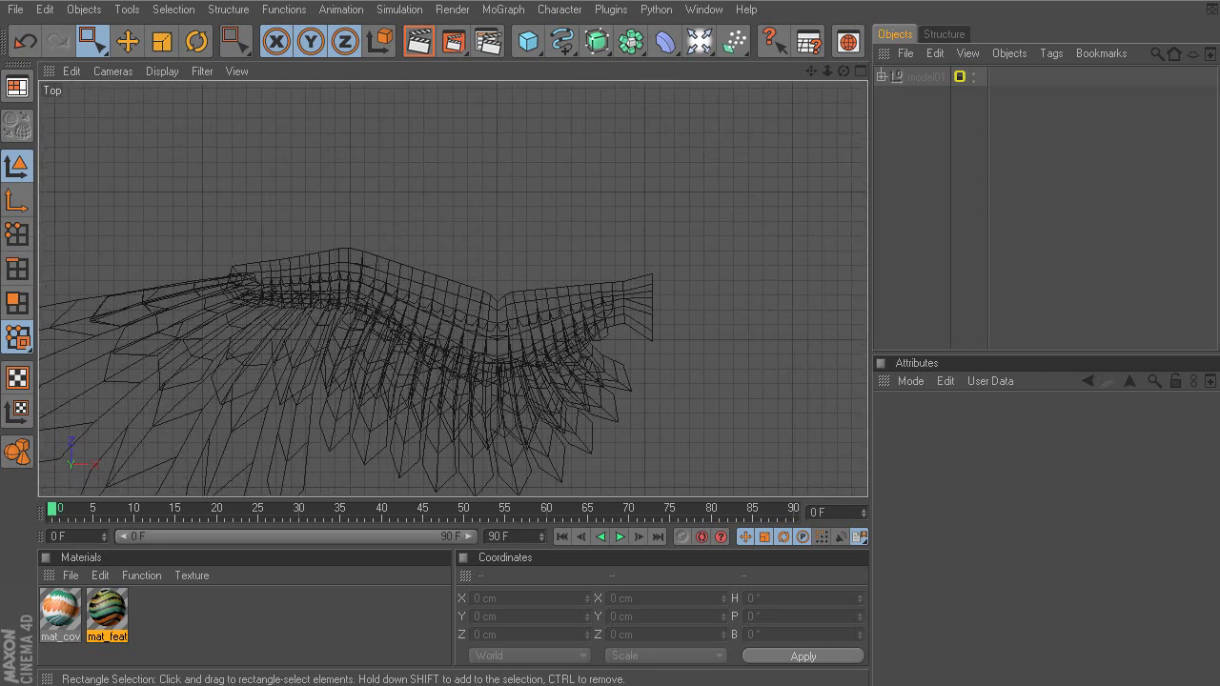
pyautogui.keyDown('alt'); pyautogui.moveTo(631, 264); pyautogui.dragTo(707, 264, button='right'); pyautogui.keyUp('alt')
pyautogui.keyDown('alt'); pyautogui.moveTo(659, 302); pyautogui.dragTo(592, 245, button='middle'); pyautogui.keyUp('alt')
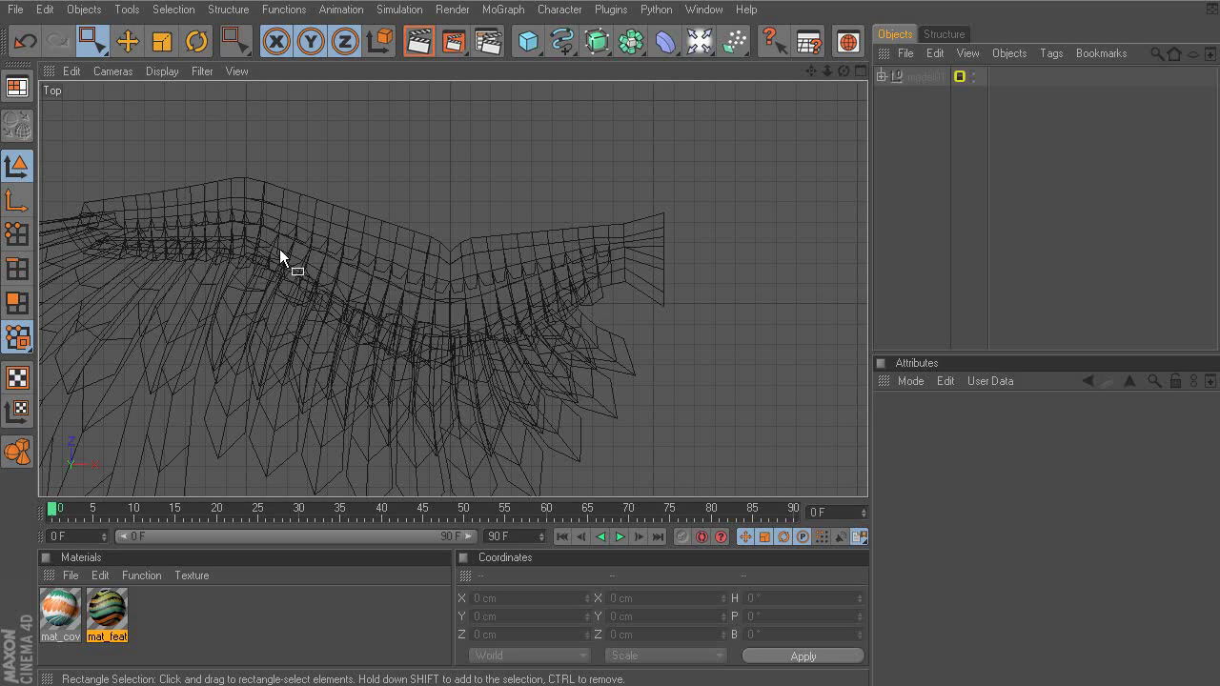
# Activate the Joint Tool and expand its Modifiers settings.
pyautogui.click(560, 9)
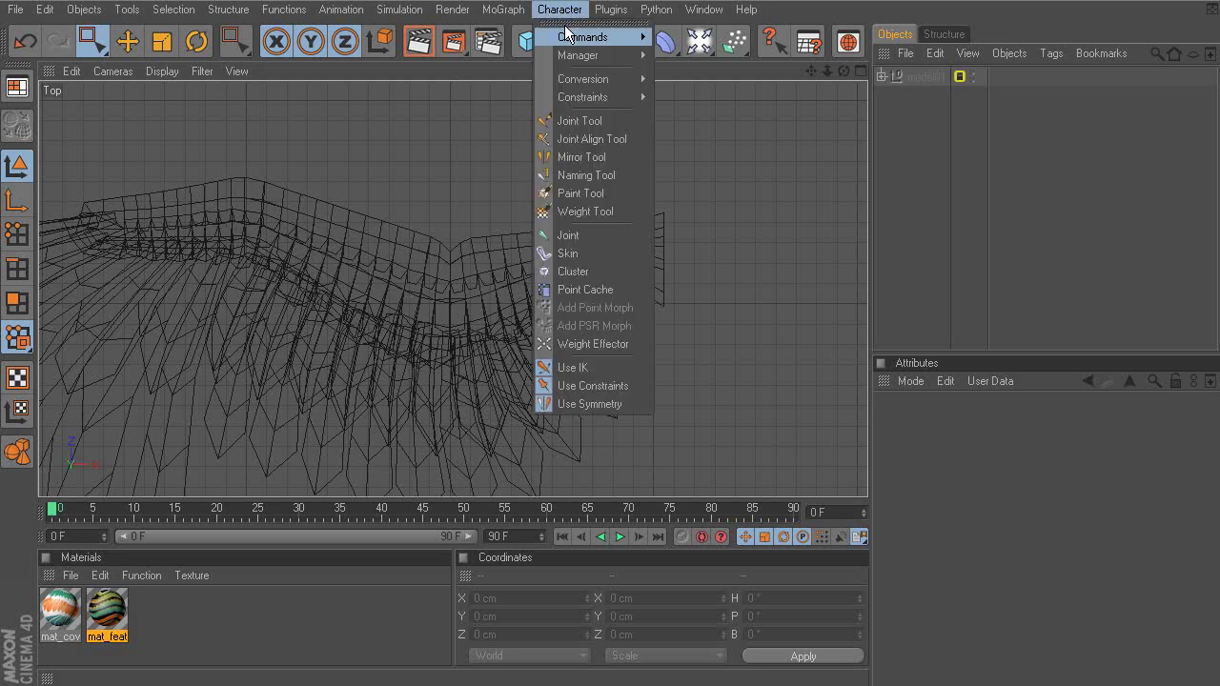
pyautogui.click(589, 121)
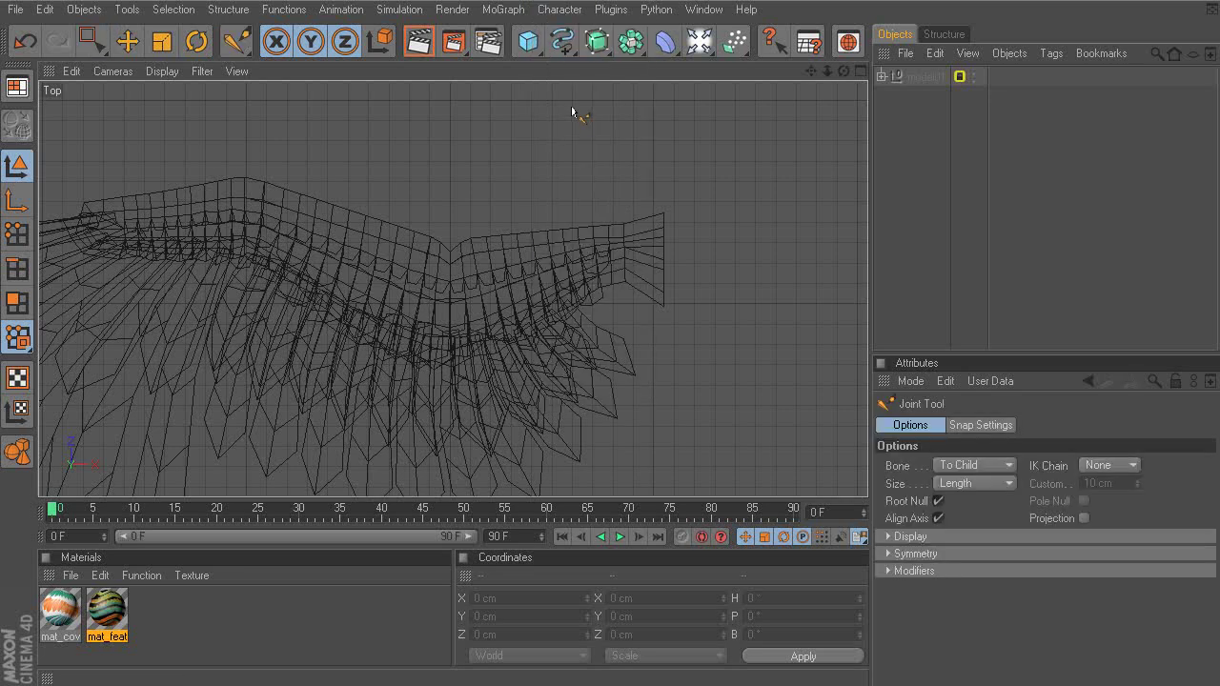
pyautogui.scroll(4, 561, 151)
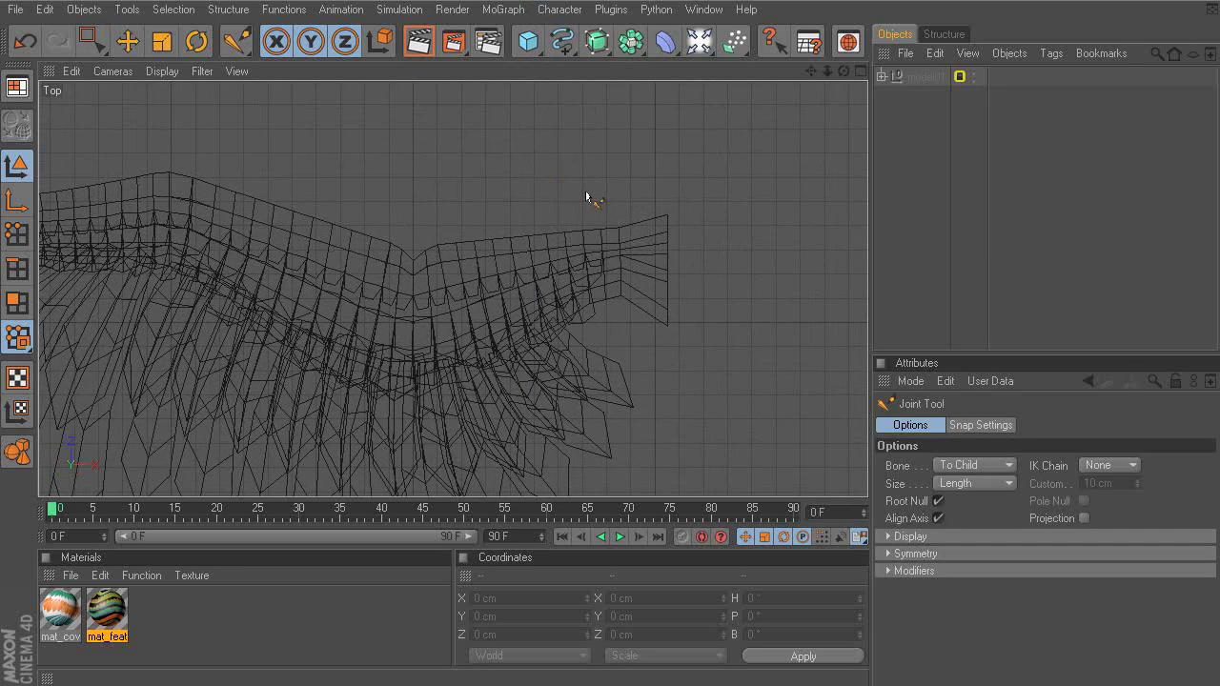
pyautogui.scroll(1, 556, 286)
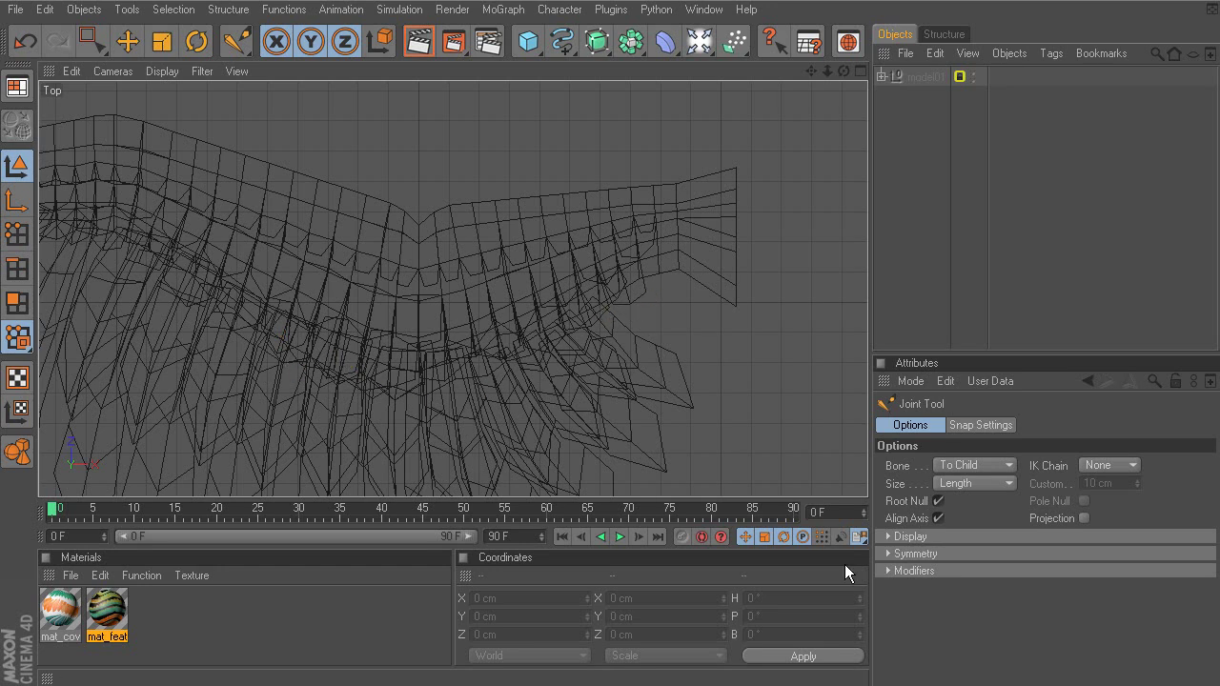
pyautogui.click(886, 570)
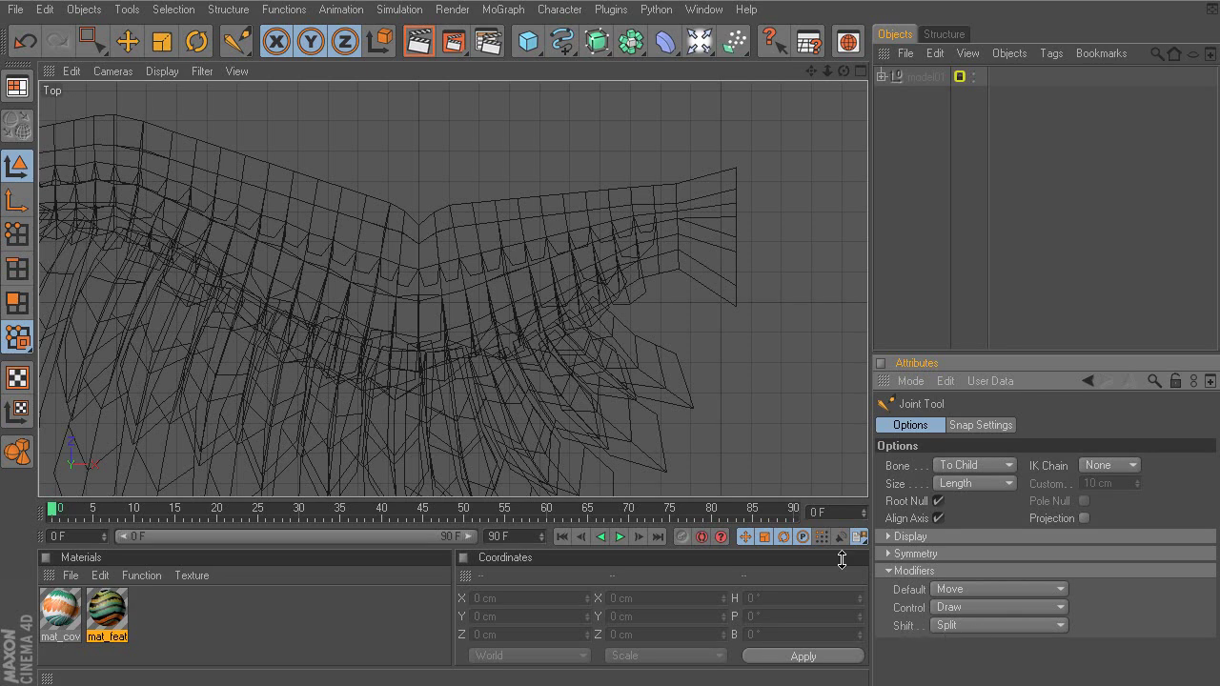
# Examine the wing wireframe in top view, comparing the root, middle bend and outer bend as possible joint locations.
pyautogui.keyDown('alt'); pyautogui.moveTo(569, 255); pyautogui.dragTo(518, 286, button='middle'); pyautogui.keyUp('alt')
pyautogui.scroll(2, 510, 297)
pyautogui.scroll(2, 443, 289)
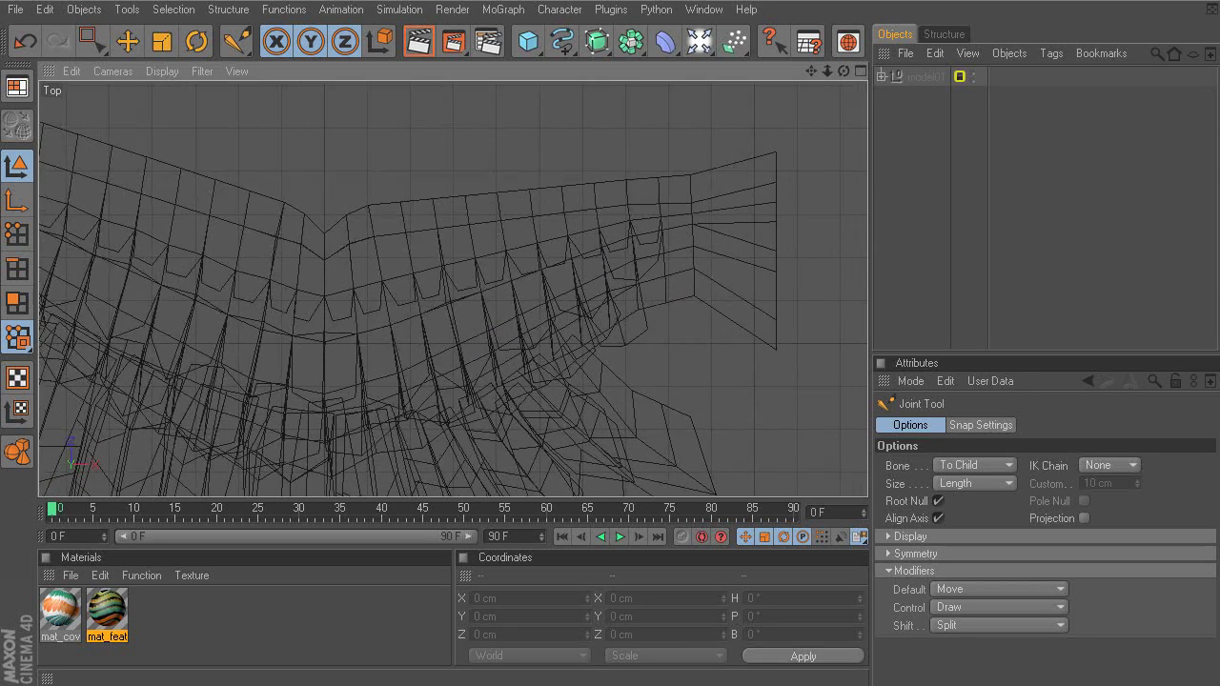
pyautogui.keyDown('alt'); pyautogui.moveTo(413, 336); pyautogui.dragTo(614, 337, button='middle'); pyautogui.keyUp('alt')
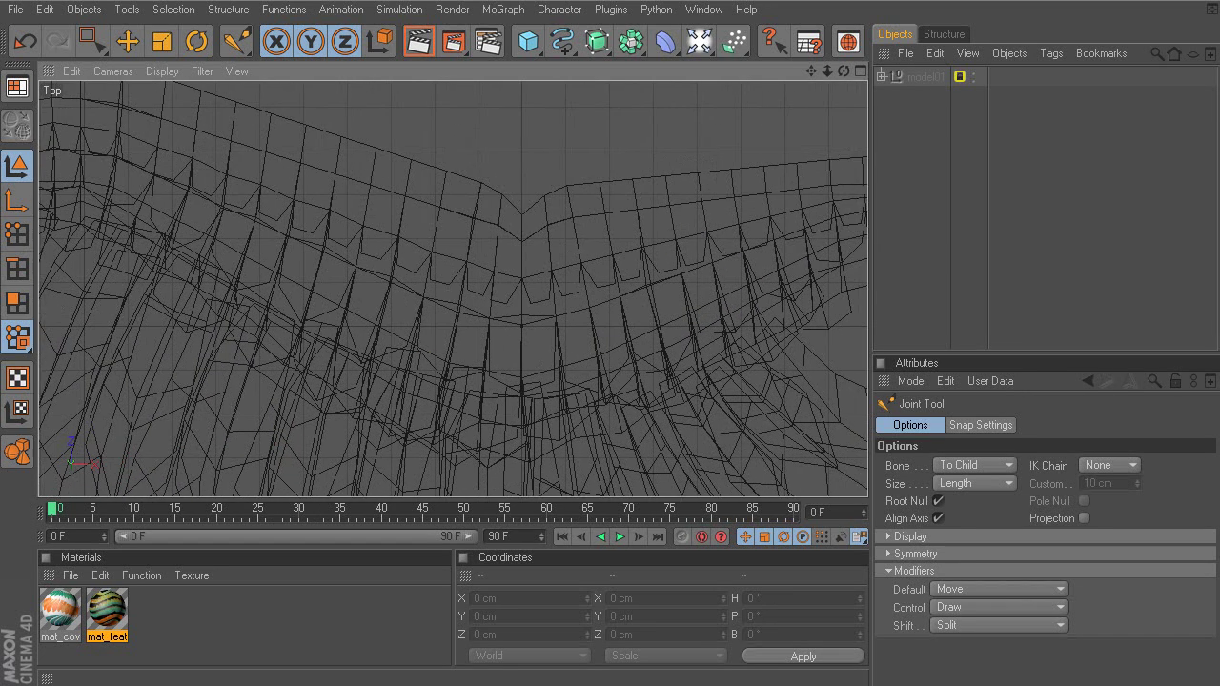
pyautogui.scroll(-2, 413, 330)
pyautogui.keyDown('alt'); pyautogui.moveTo(414, 330); pyautogui.dragTo(417, 320, button='middle'); pyautogui.keyUp('alt')
pyautogui.scroll(-2, 417, 330)
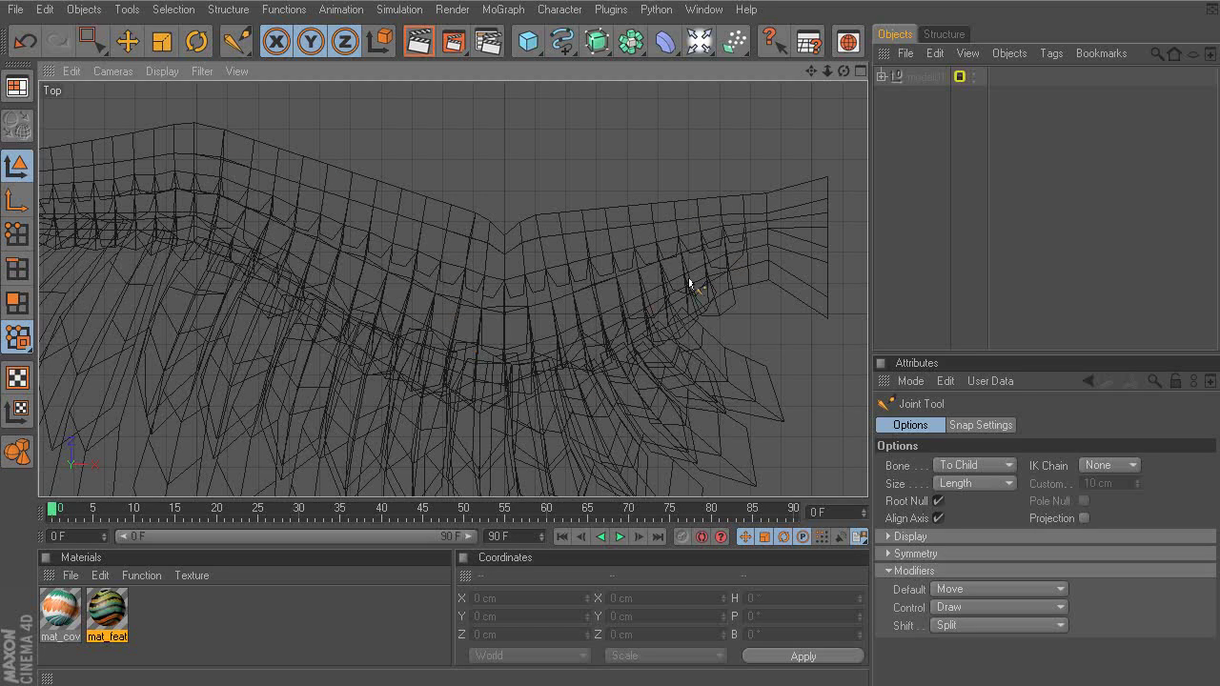
pyautogui.scroll(2, 294, 289)
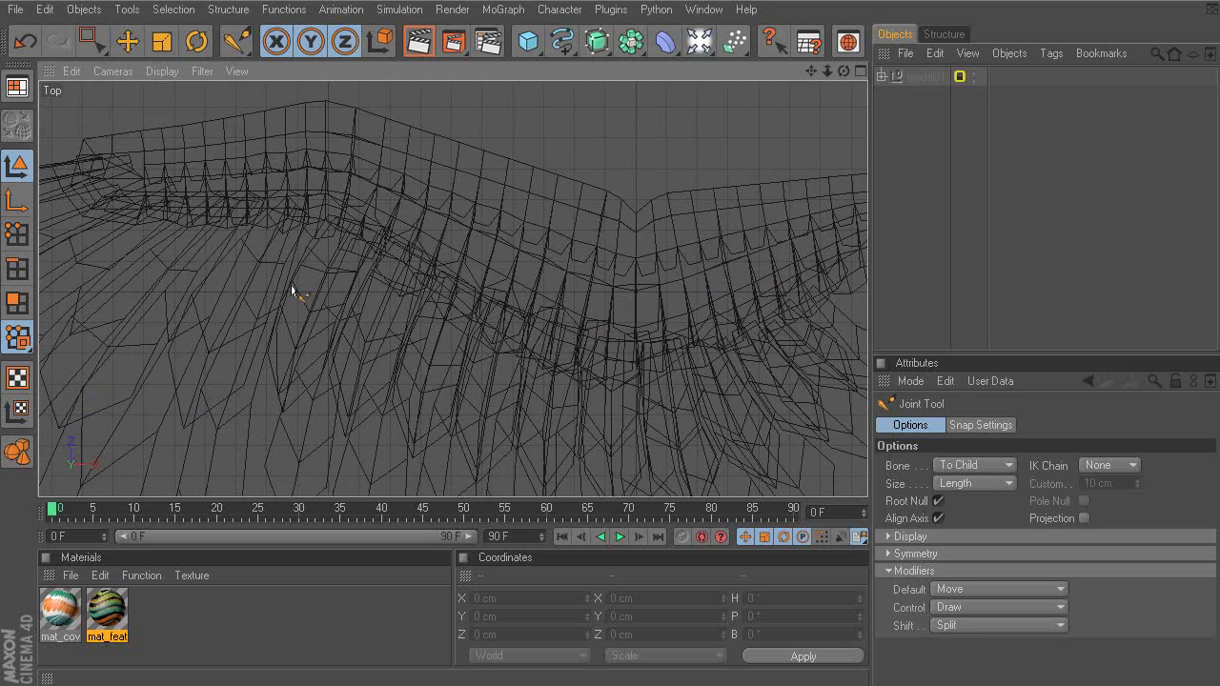
pyautogui.scroll(-2, 524, 322)
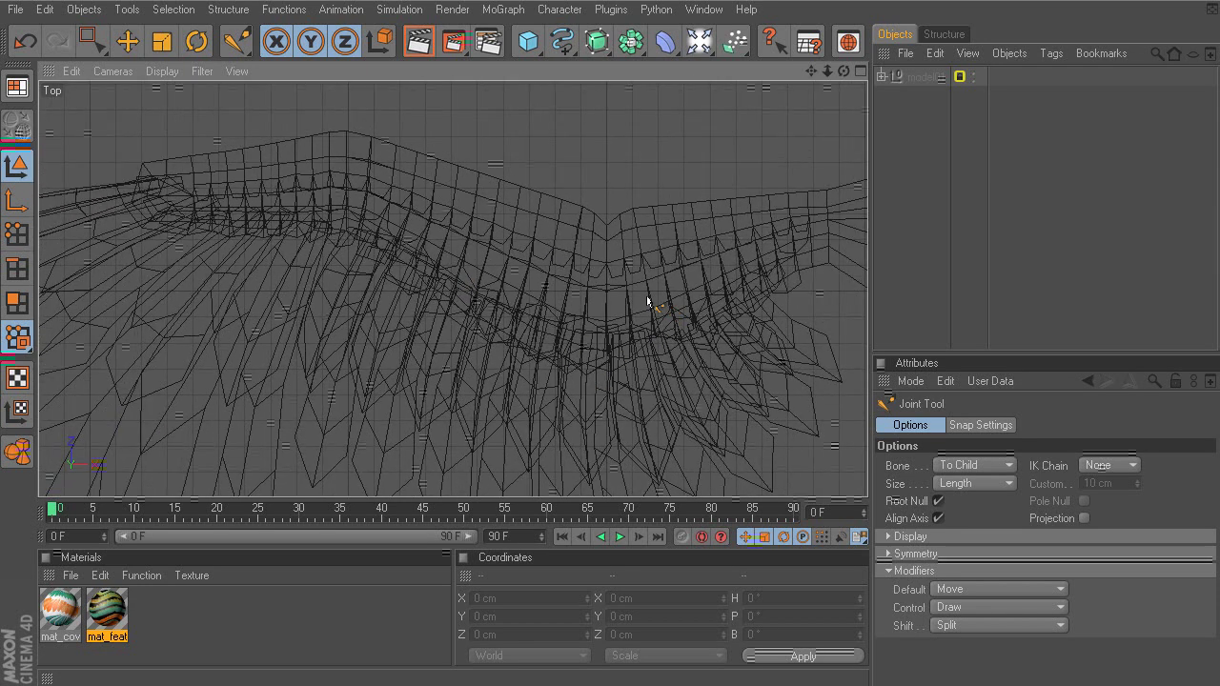
pyautogui.keyDown('alt'); pyautogui.moveTo(648, 299); pyautogui.dragTo(460, 286, button='middle'); pyautogui.keyUp('alt')
pyautogui.keyDown('alt'); pyautogui.moveTo(459, 286); pyautogui.dragTo(543, 265, button='right'); pyautogui.keyUp('alt')
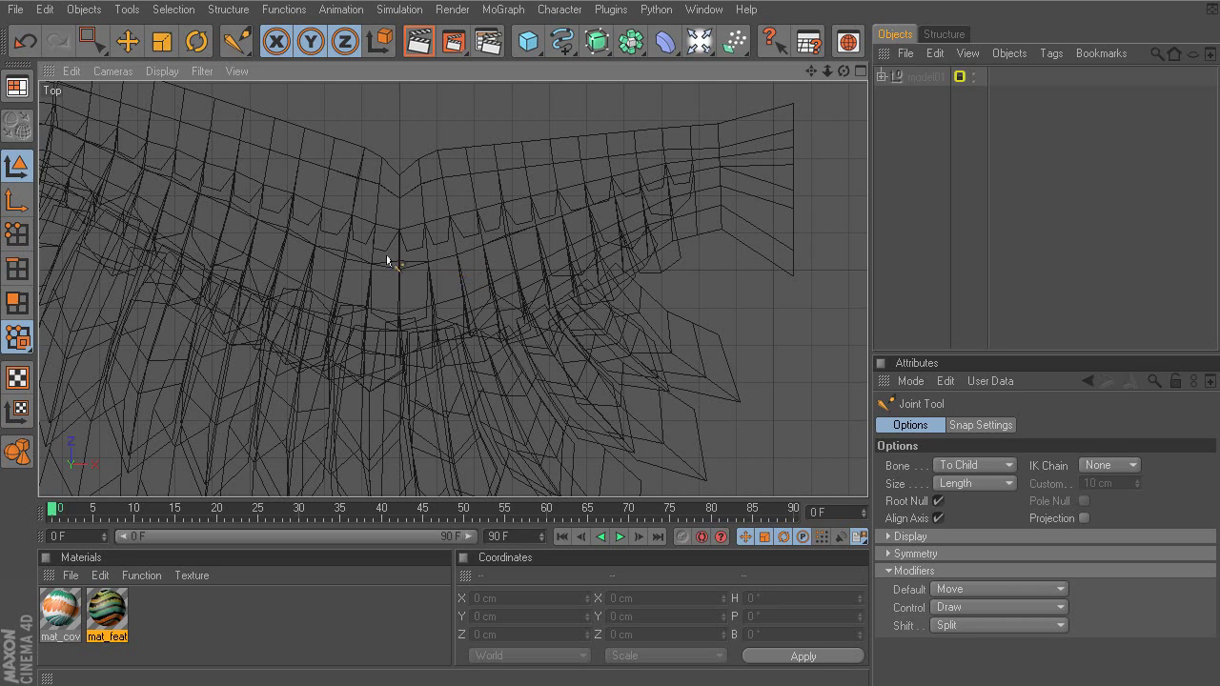
pyautogui.keyDown('alt'); pyautogui.moveTo(370, 256); pyautogui.dragTo(604, 360, button='middle'); pyautogui.keyUp('alt')
pyautogui.keyDown('alt'); pyautogui.moveTo(605, 360); pyautogui.dragTo(412, 279, button='right'); pyautogui.keyUp('alt')
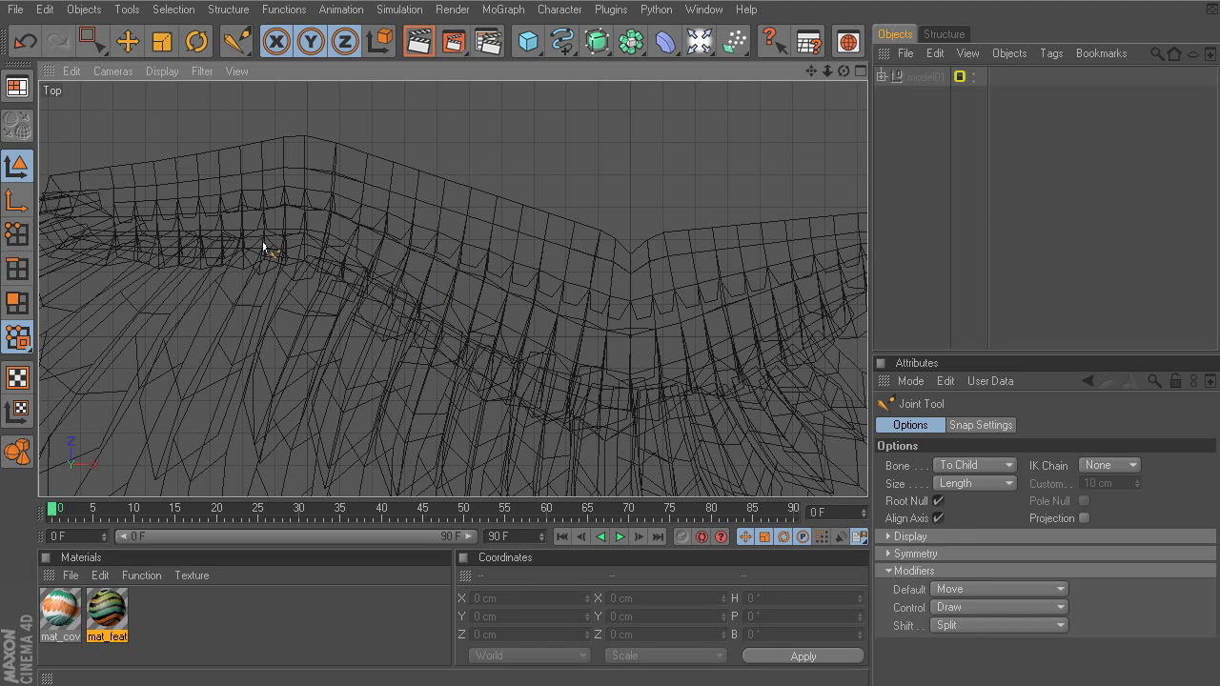
pyautogui.keyDown('alt'); pyautogui.moveTo(604, 321); pyautogui.dragTo(419, 296, button='middle'); pyautogui.keyUp('alt')
pyautogui.keyDown('alt'); pyautogui.moveTo(419, 296); pyautogui.dragTo(534, 289, button='right'); pyautogui.keyUp('alt')
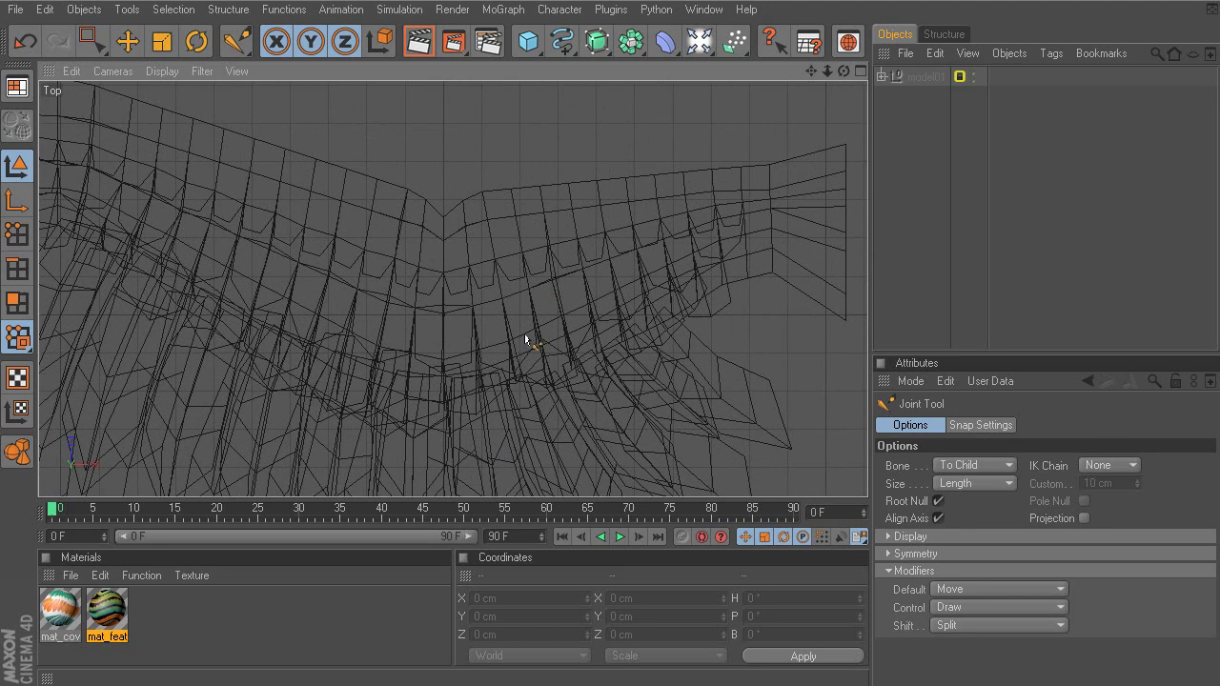
# Draw a two-joint chain about 663 cm long from near the wing root to the centre of the wing's middle bend.
pyautogui.keyDown('alt'); pyautogui.moveTo(511, 300); pyautogui.dragTo(478, 313, button='middle'); pyautogui.keyUp('alt')
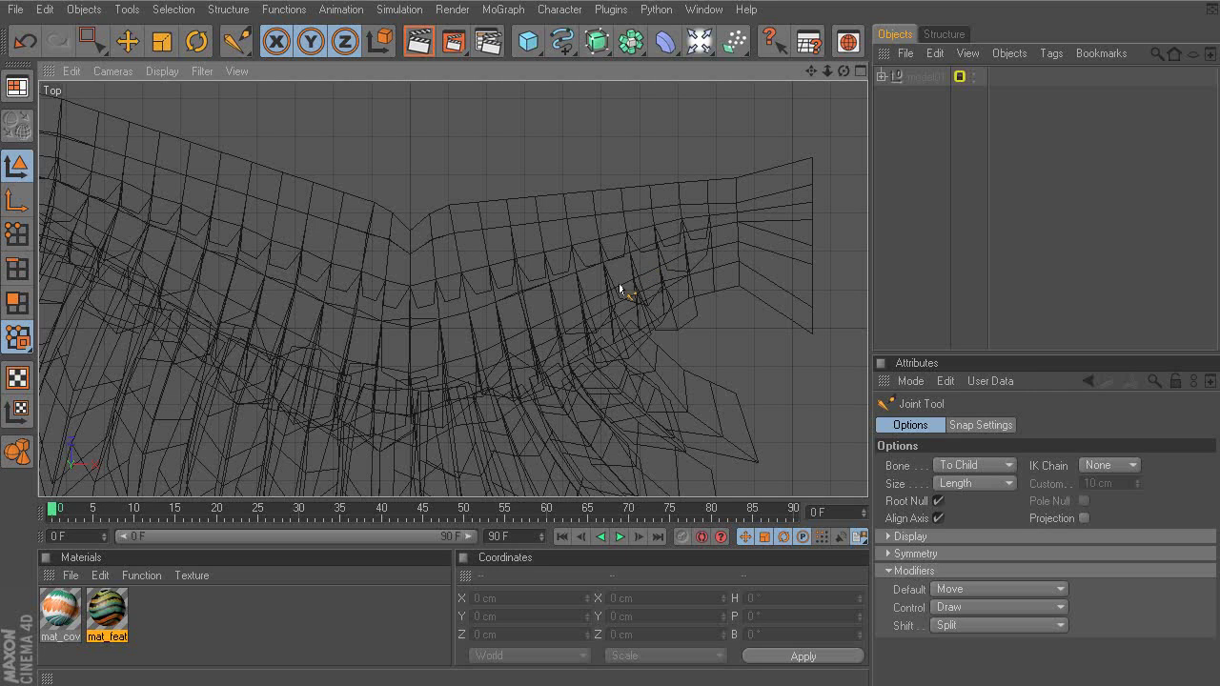
pyautogui.scroll(3, 615, 295)
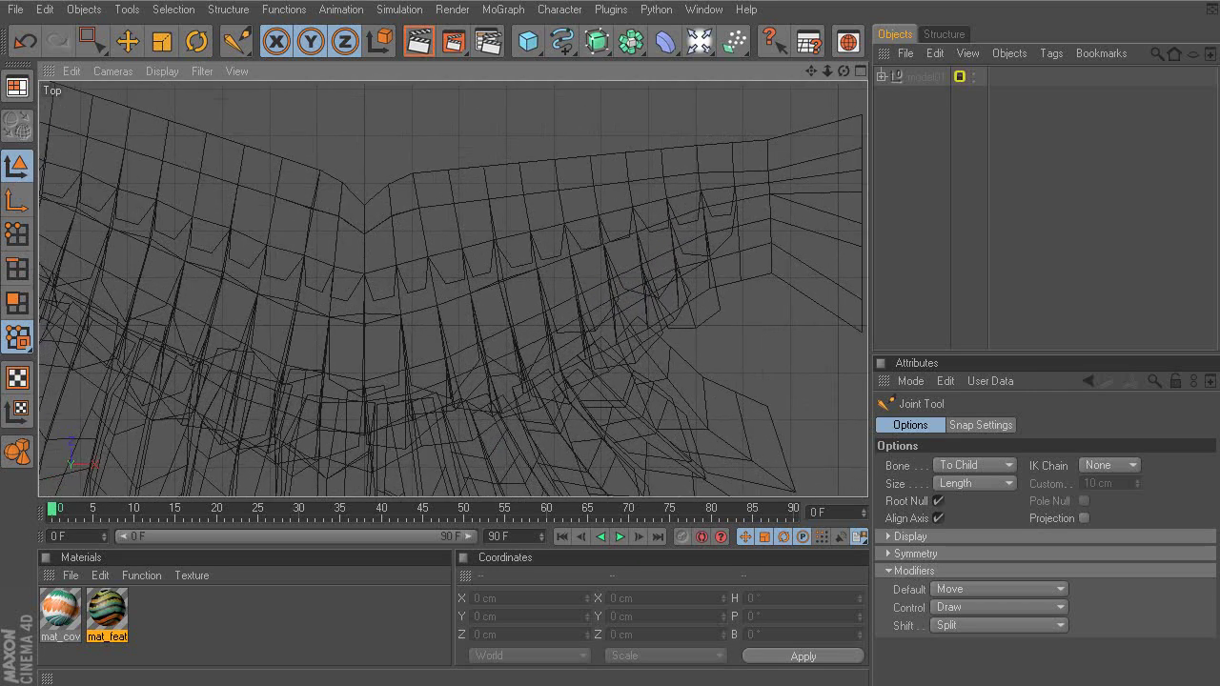
pyautogui.keyDown('alt'); pyautogui.moveTo(585, 276); pyautogui.dragTo(564, 255, button='middle'); pyautogui.keyUp('alt')
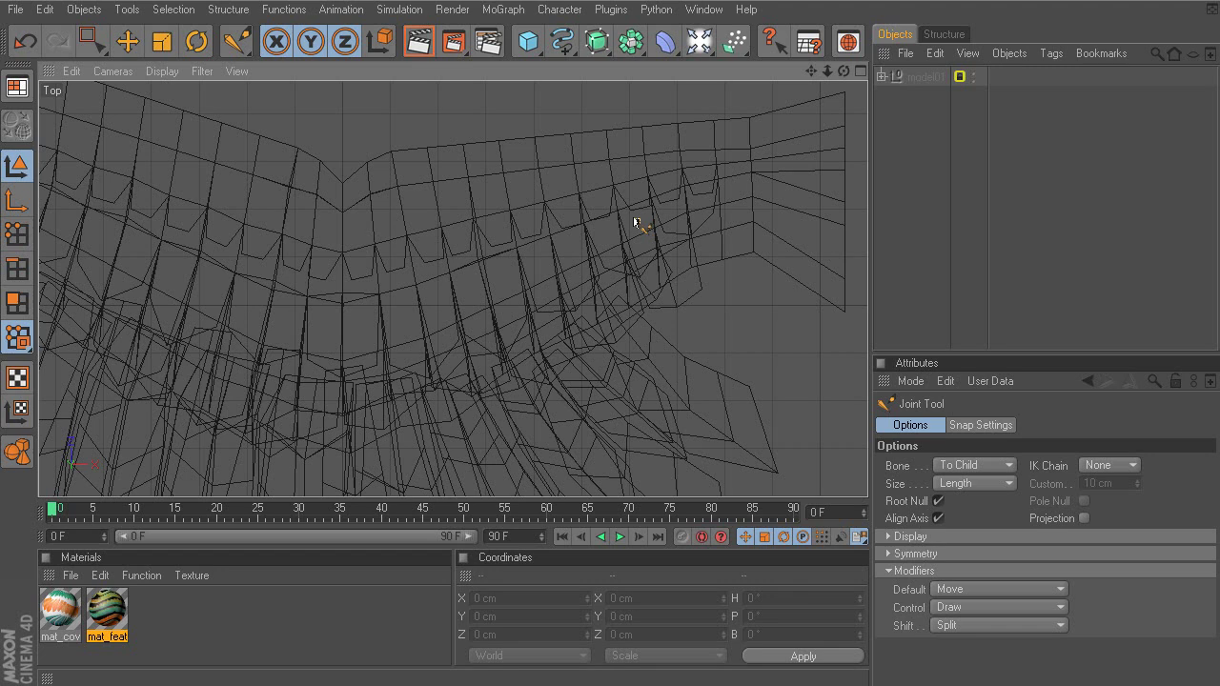
pyautogui.keyDown('ctrl'); pyautogui.moveTo(646, 218); pyautogui.dragTo(342, 304); pyautogui.keyUp('ctrl')
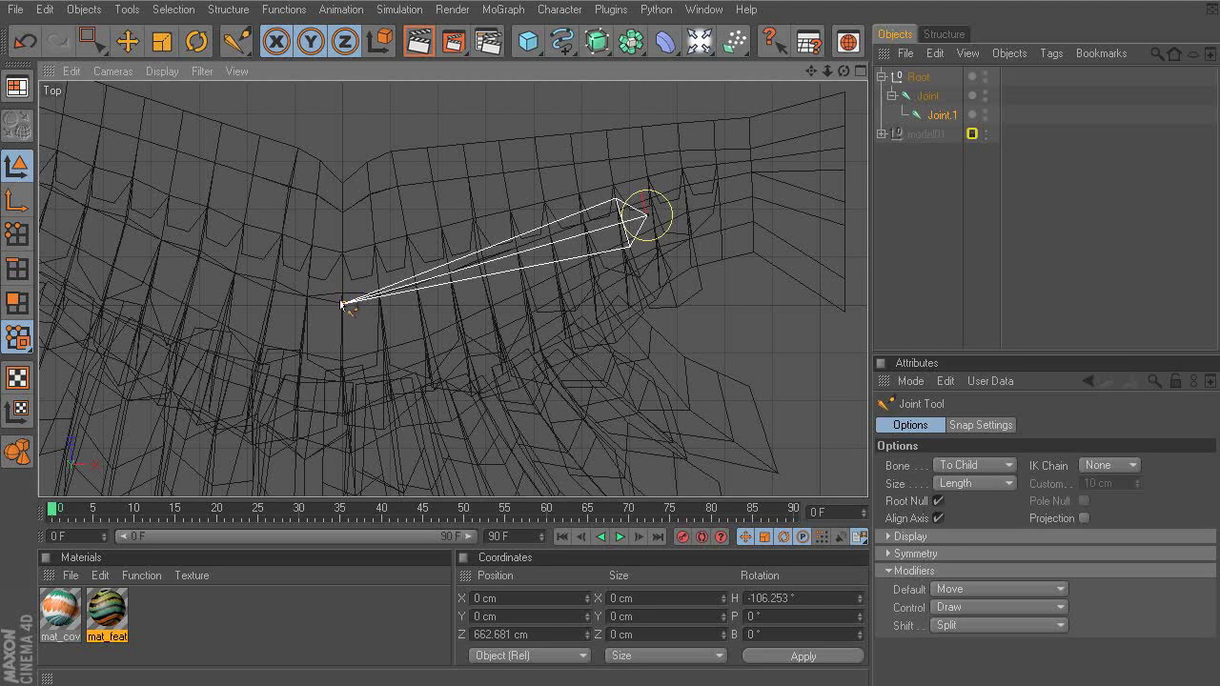
# Switch to Rectangle Selection and examine the end joint at the middle bend and the wing section out to the outer bend.
pyautogui.keyDown('alt'); pyautogui.moveTo(366, 323); pyautogui.dragTo(381, 329, button='middle'); pyautogui.keyUp('alt')
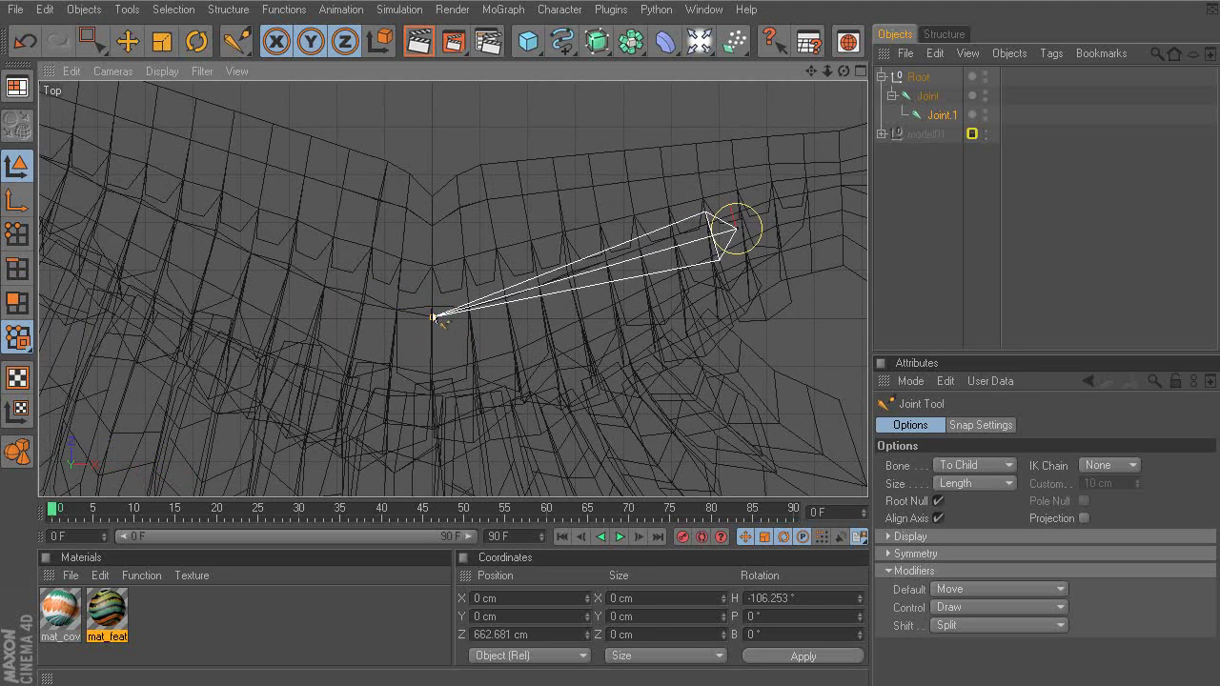
pyautogui.scroll(4, 429, 319)
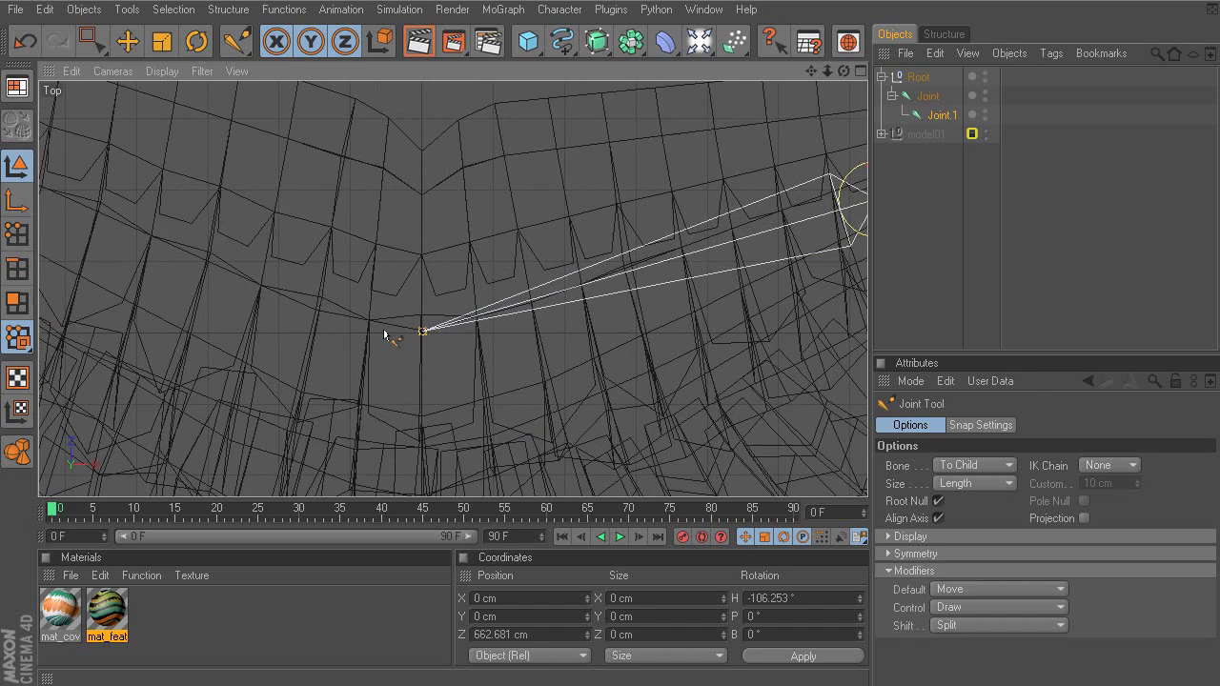
pyautogui.keyDown('alt'); pyautogui.moveTo(399, 320); pyautogui.dragTo(247, 350, button='middle'); pyautogui.keyUp('alt')
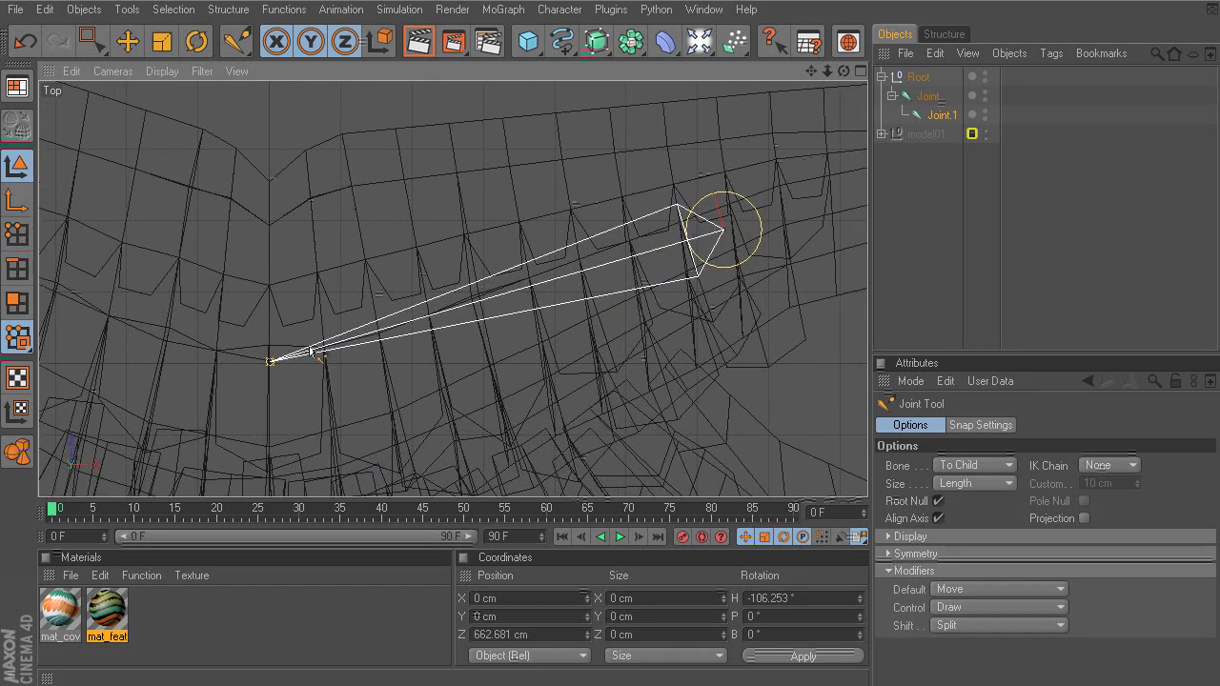
pyautogui.press('0')
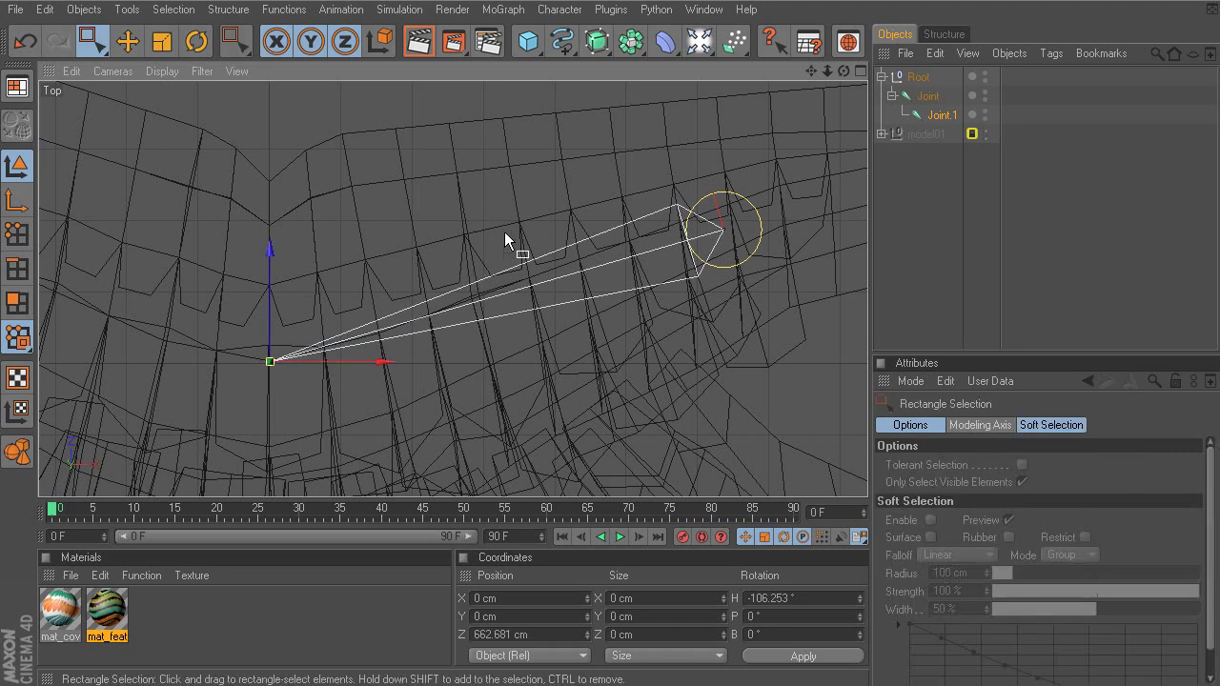
pyautogui.keyDown('alt'); pyautogui.moveTo(502, 327); pyautogui.dragTo(736, 341, button='middle'); pyautogui.keyUp('alt')
pyautogui.scroll(-6, 438, 335)
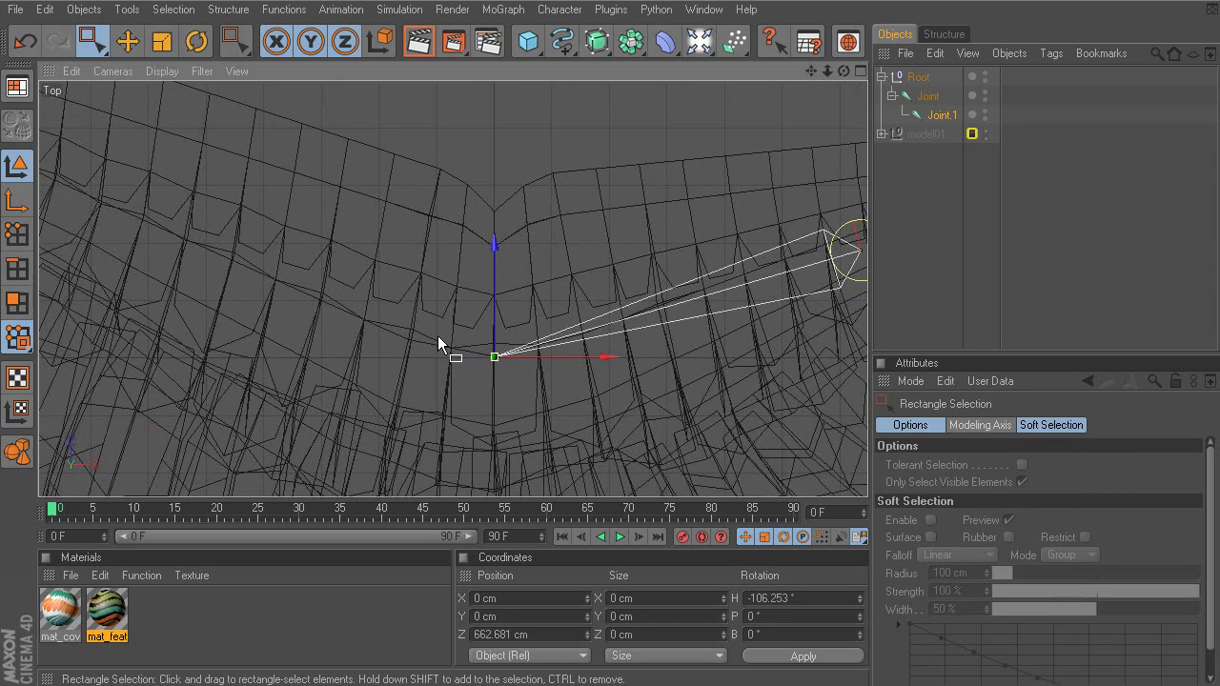
pyautogui.keyDown('alt'); pyautogui.moveTo(439, 312); pyautogui.dragTo(522, 336, button='middle'); pyautogui.keyUp('alt')
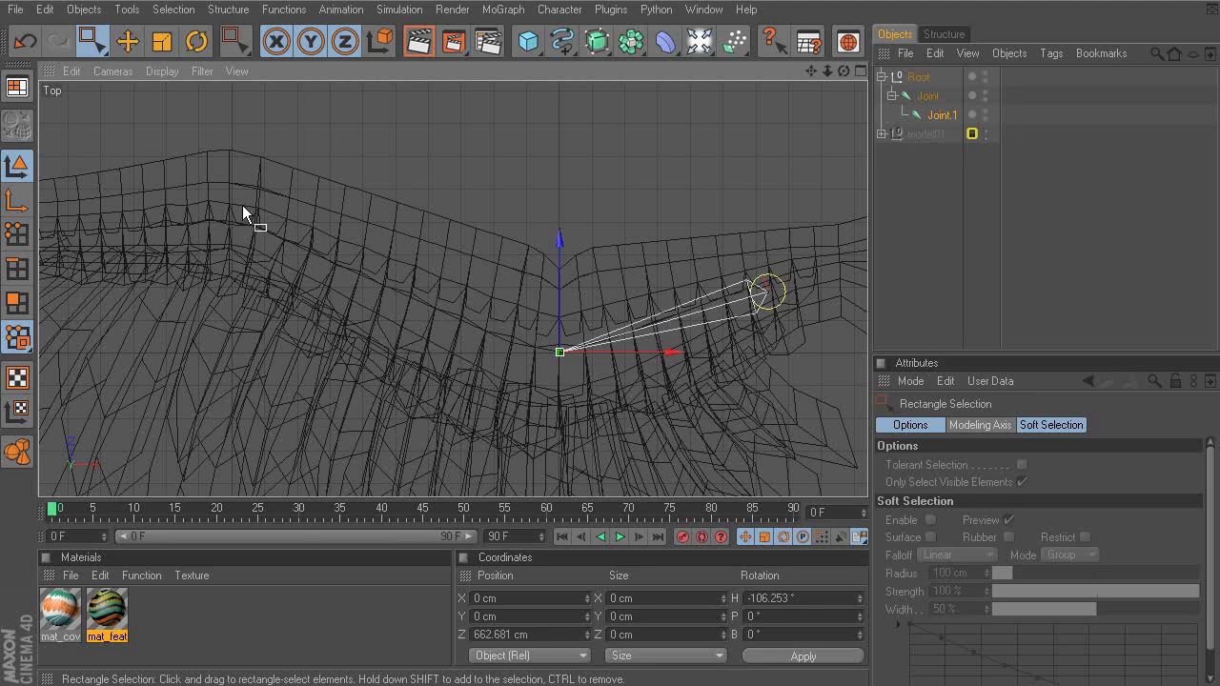
pyautogui.keyDown('alt'); pyautogui.moveTo(240, 209); pyautogui.dragTo(284, 219, button='middle'); pyautogui.keyUp('alt')
pyautogui.keyDown('alt'); pyautogui.moveTo(240, 210); pyautogui.dragTo(202, 209, button='right'); pyautogui.keyUp('alt')
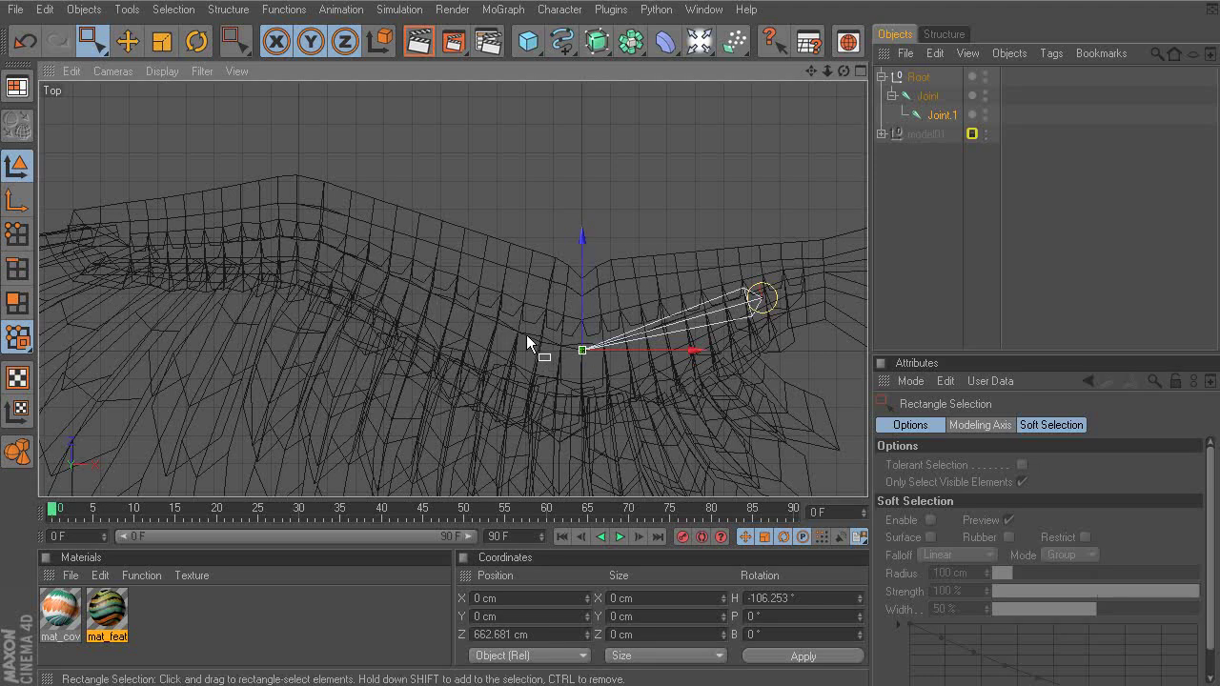
pyautogui.keyDown('alt'); pyautogui.moveTo(528, 335); pyautogui.dragTo(330, 226, button='middle'); pyautogui.keyUp('alt')
pyautogui.keyDown('alt'); pyautogui.moveTo(522, 339); pyautogui.dragTo(498, 323, button='middle'); pyautogui.keyUp('alt')
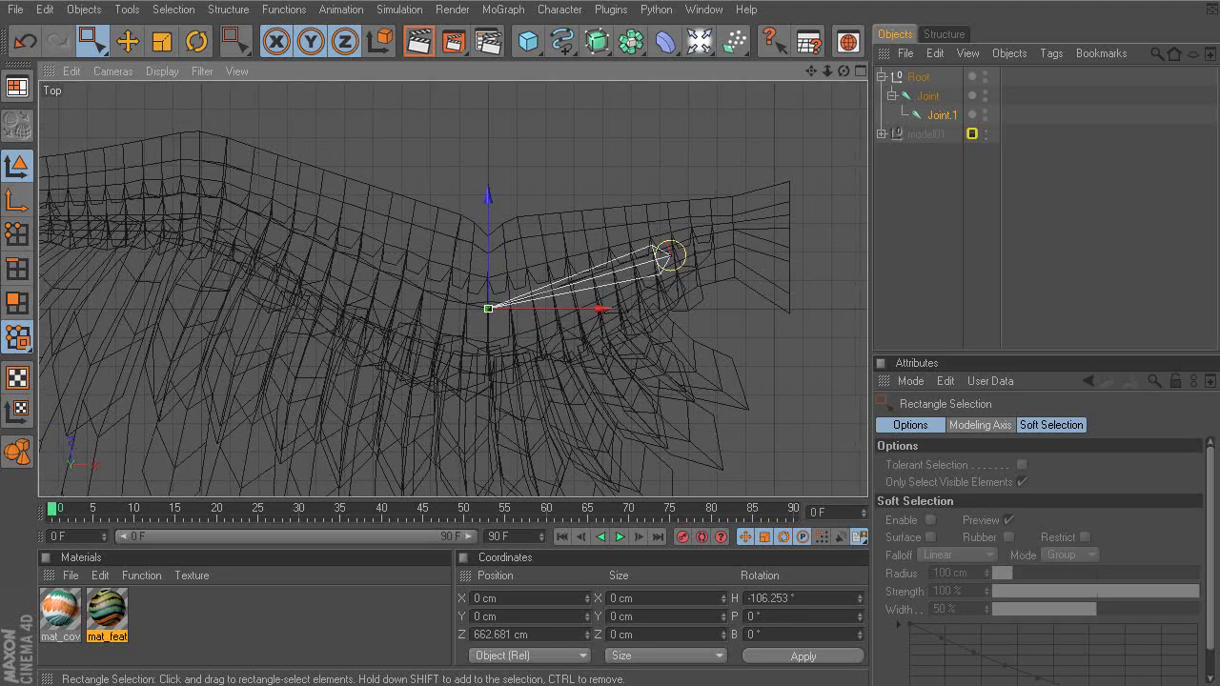
# Set the bone display size of the joint nearest the wing root to Custom, 18 cm.
pyautogui.keyDown('alt'); pyautogui.moveTo(498, 323); pyautogui.dragTo(568, 322, button='right'); pyautogui.keyUp('alt')
pyautogui.keyDown('alt'); pyautogui.moveTo(458, 320); pyautogui.dragTo(414, 312, button='middle'); pyautogui.keyUp('alt')
pyautogui.scroll(2, 569, 334)
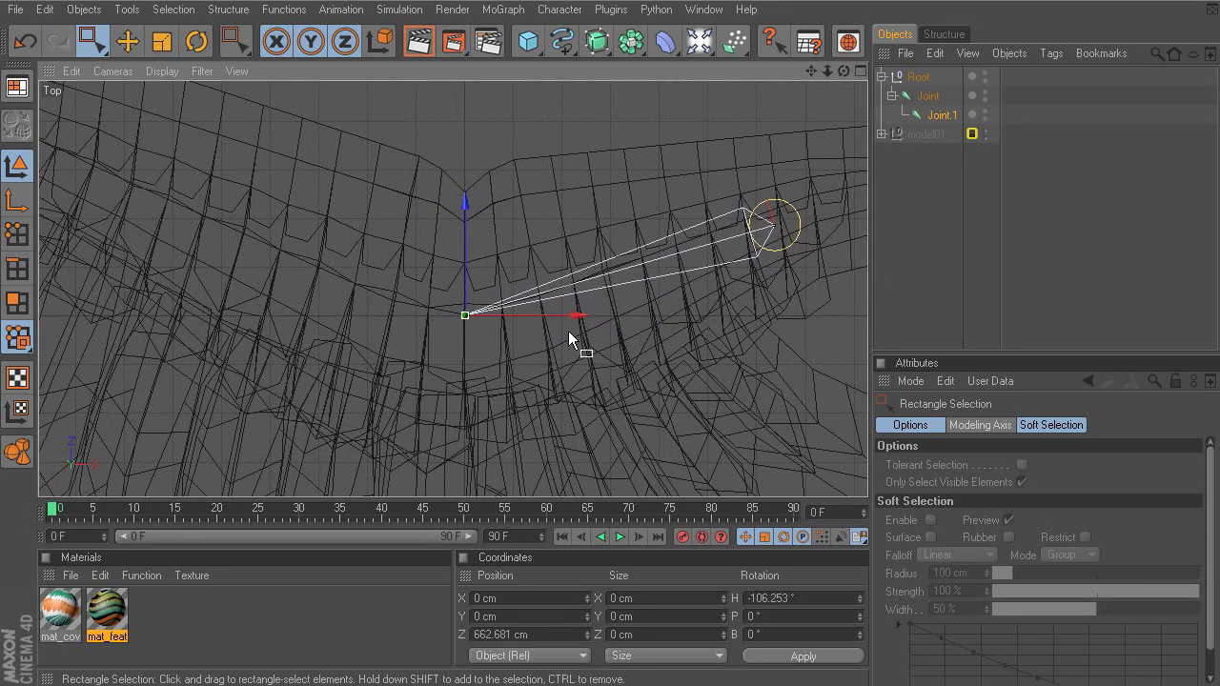
pyautogui.click(789, 243)
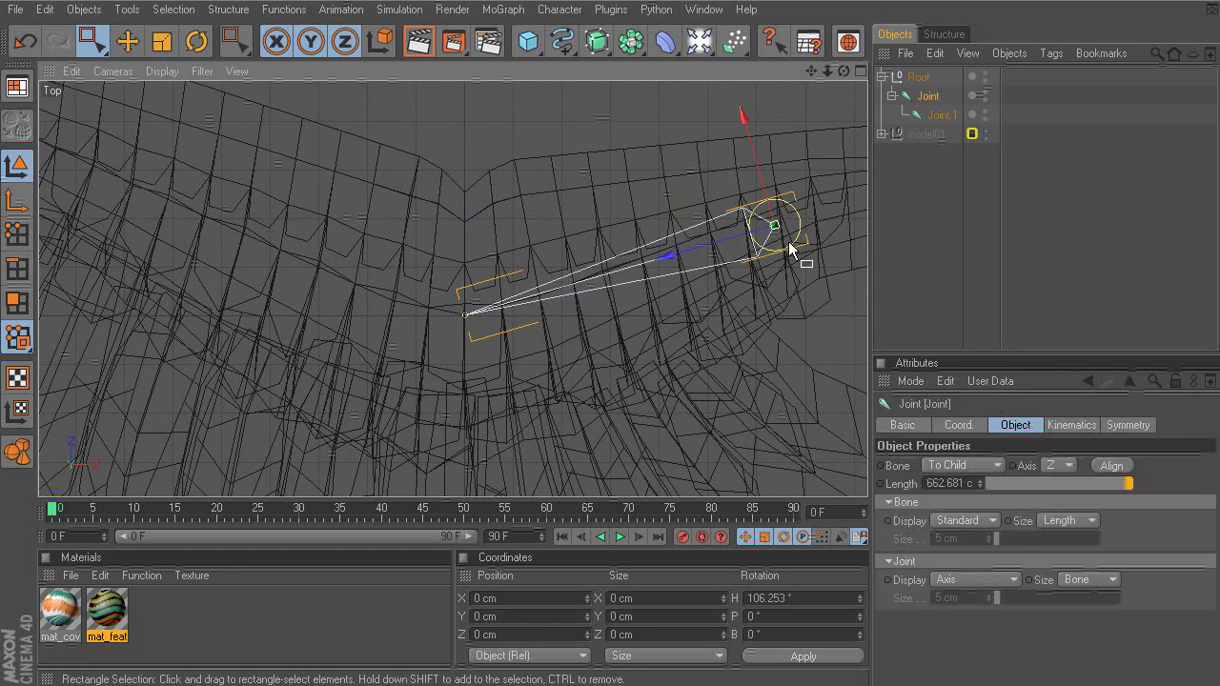
pyautogui.keyDown('alt'); pyautogui.moveTo(791, 248); pyautogui.dragTo(720, 290, button='middle'); pyautogui.keyUp('alt')
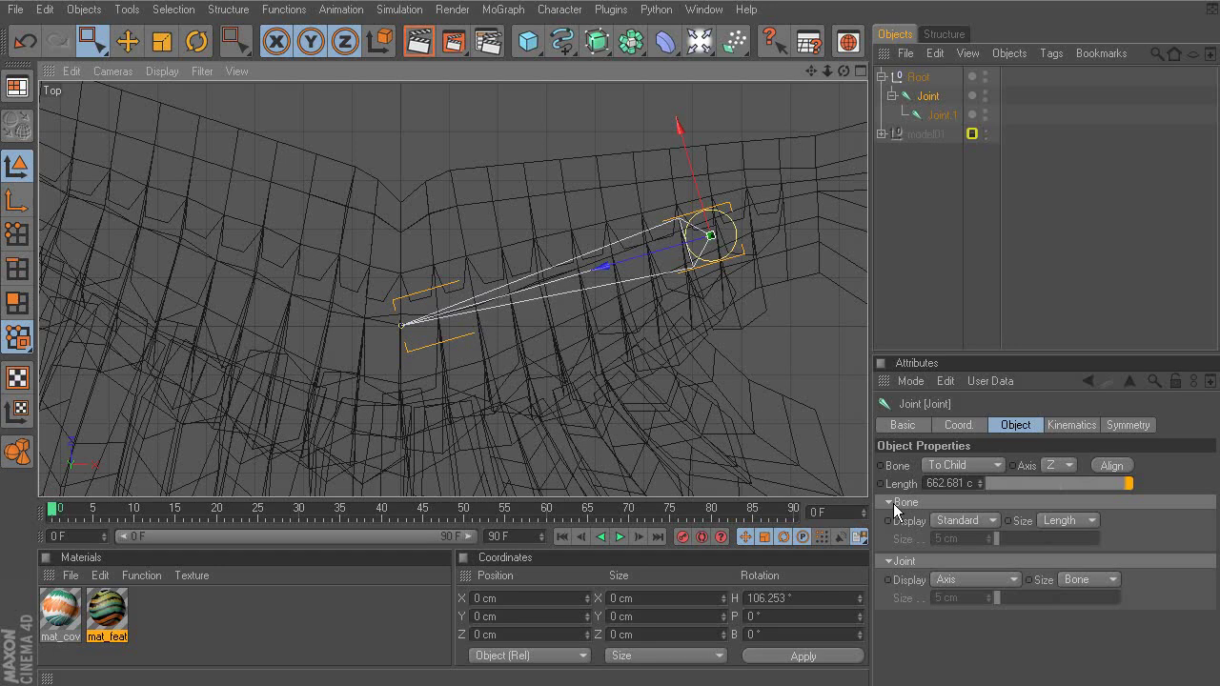
pyautogui.click(1020, 426)
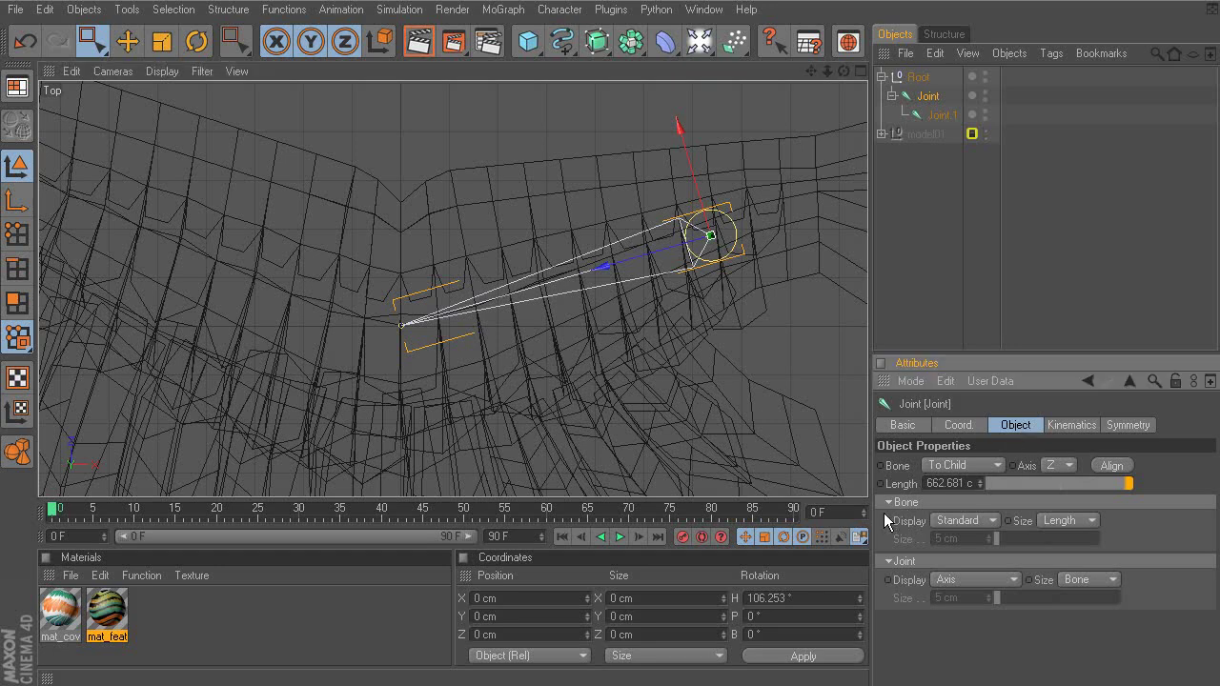
pyautogui.click(1070, 520)
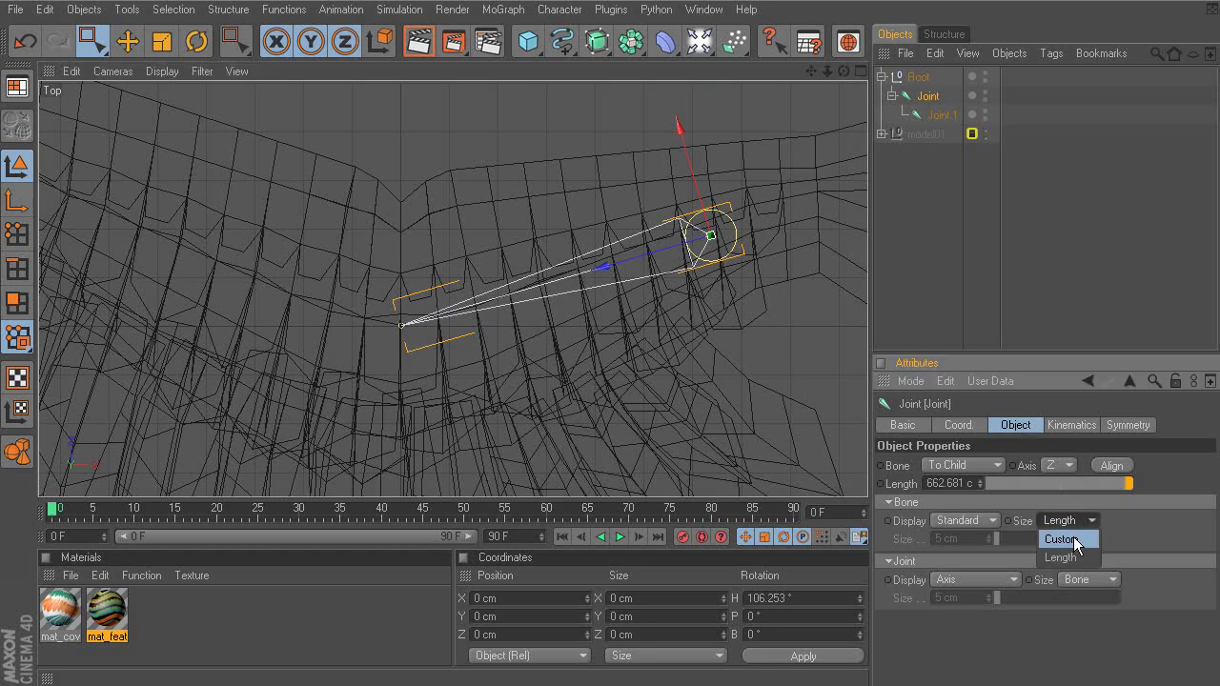
pyautogui.click(1071, 541)
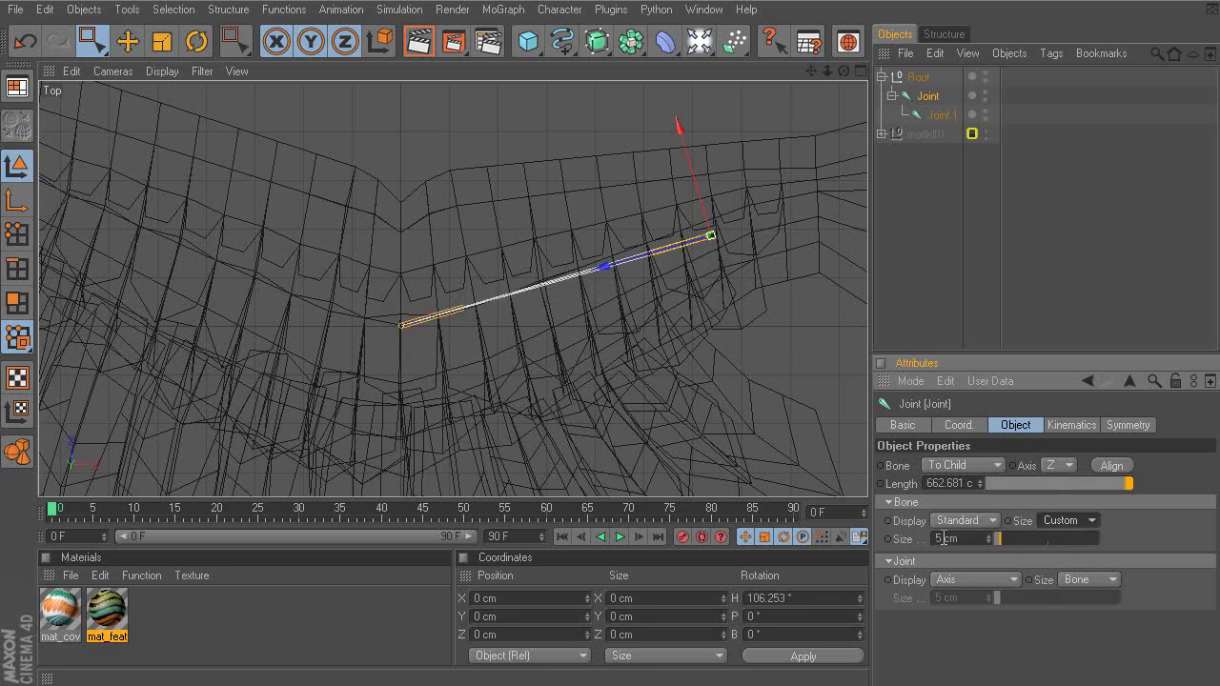
pyautogui.moveTo(940, 538); pyautogui.dragTo(933, 539)
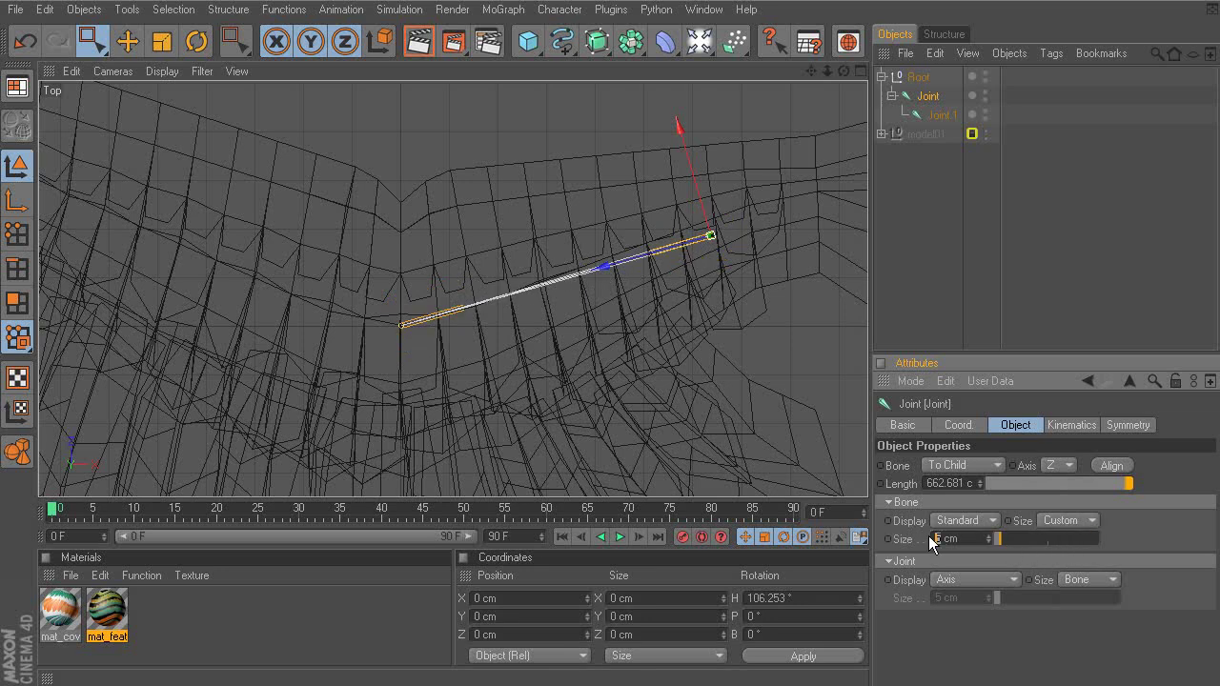
pyautogui.write('18')
pyautogui.press('Return')
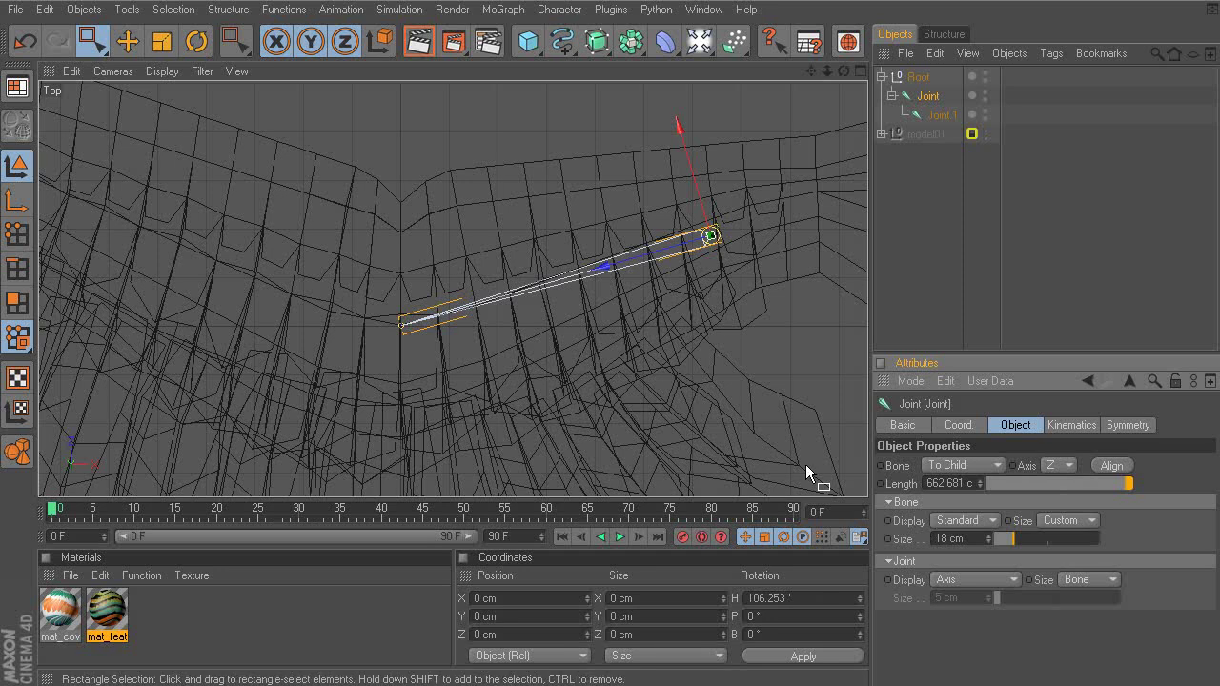
# Set the bone display size of the end joint at the wing's middle bend to Custom, 16 cm.
pyautogui.scroll(5, 346, 329)
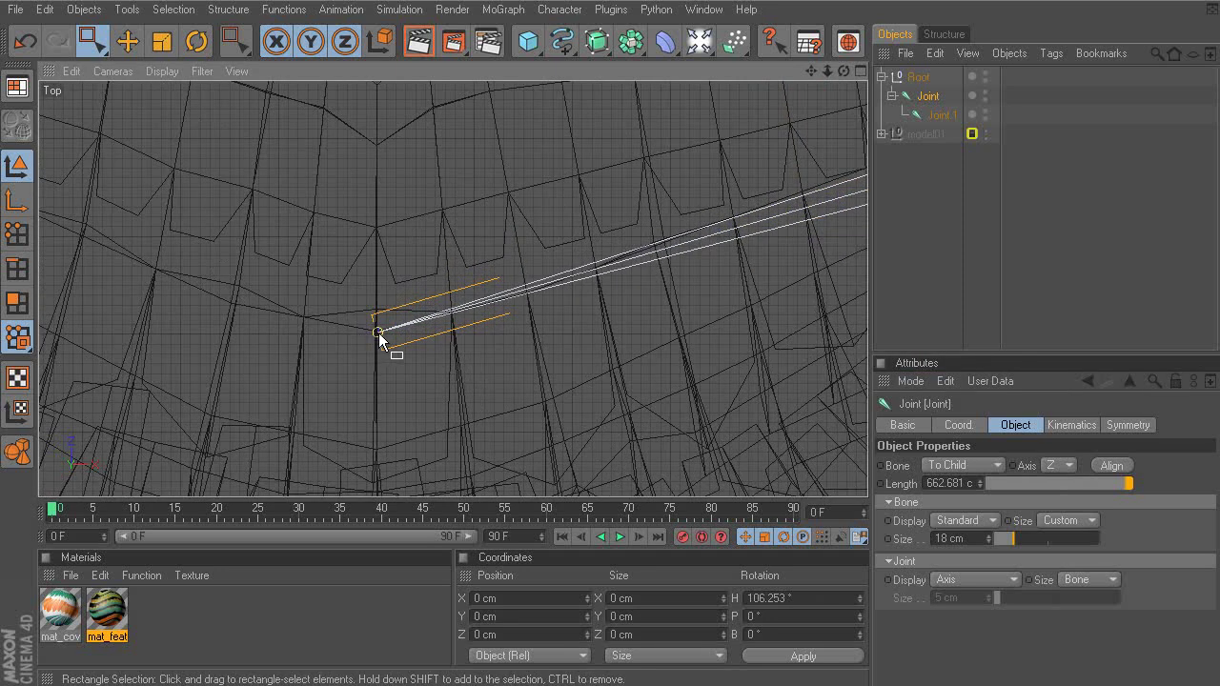
pyautogui.keyDown('alt'); pyautogui.moveTo(377, 338); pyautogui.dragTo(492, 329, button='middle'); pyautogui.keyUp('alt')
pyautogui.scroll(5, 332, 323)
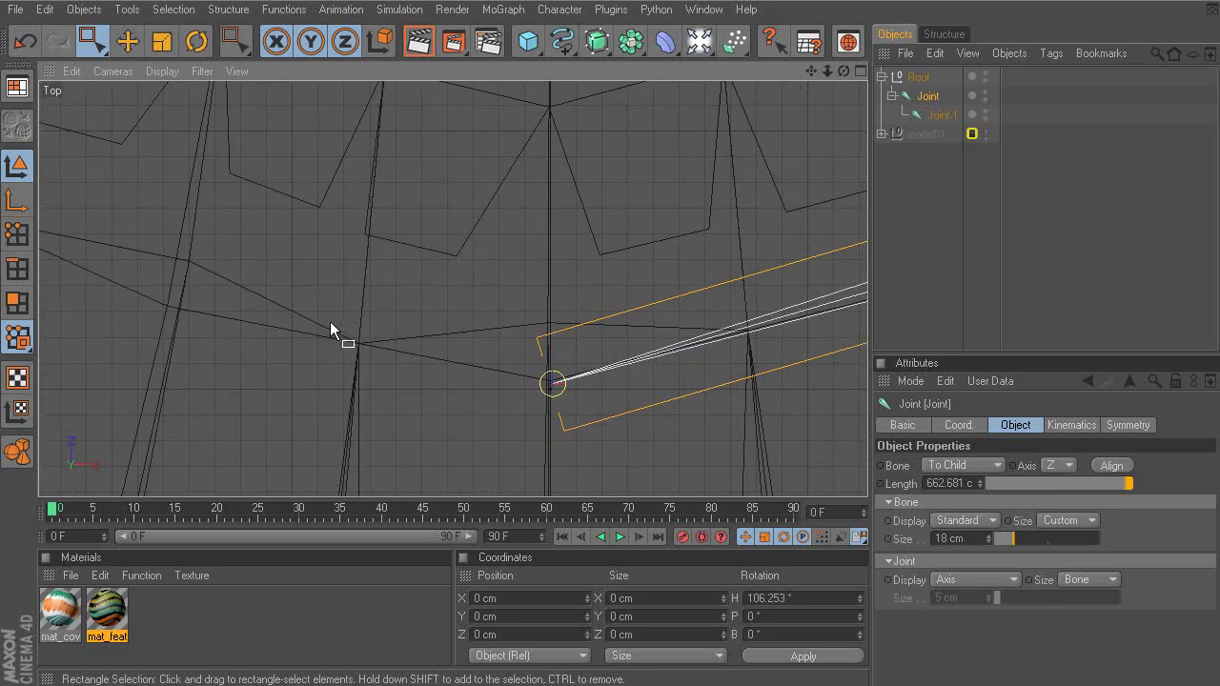
pyautogui.keyDown('alt'); pyautogui.moveTo(531, 388); pyautogui.dragTo(437, 304, button='middle'); pyautogui.keyUp('alt')
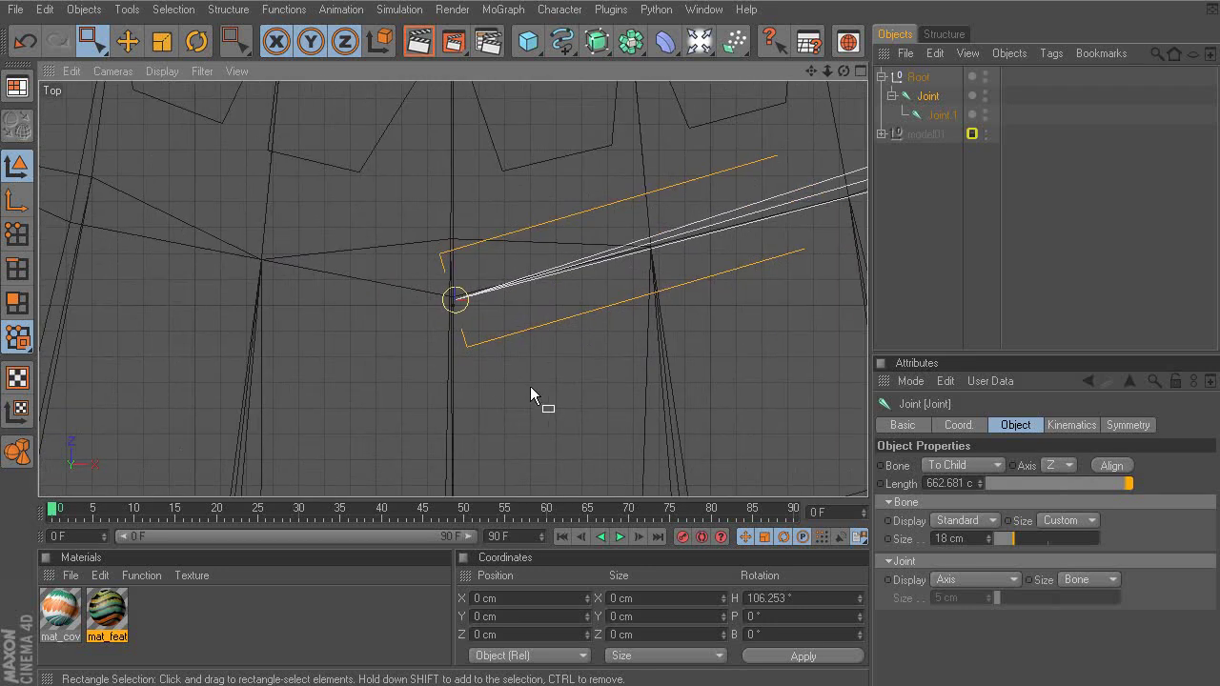
pyautogui.click(455, 318)
pyautogui.scroll(-1, 566, 349)
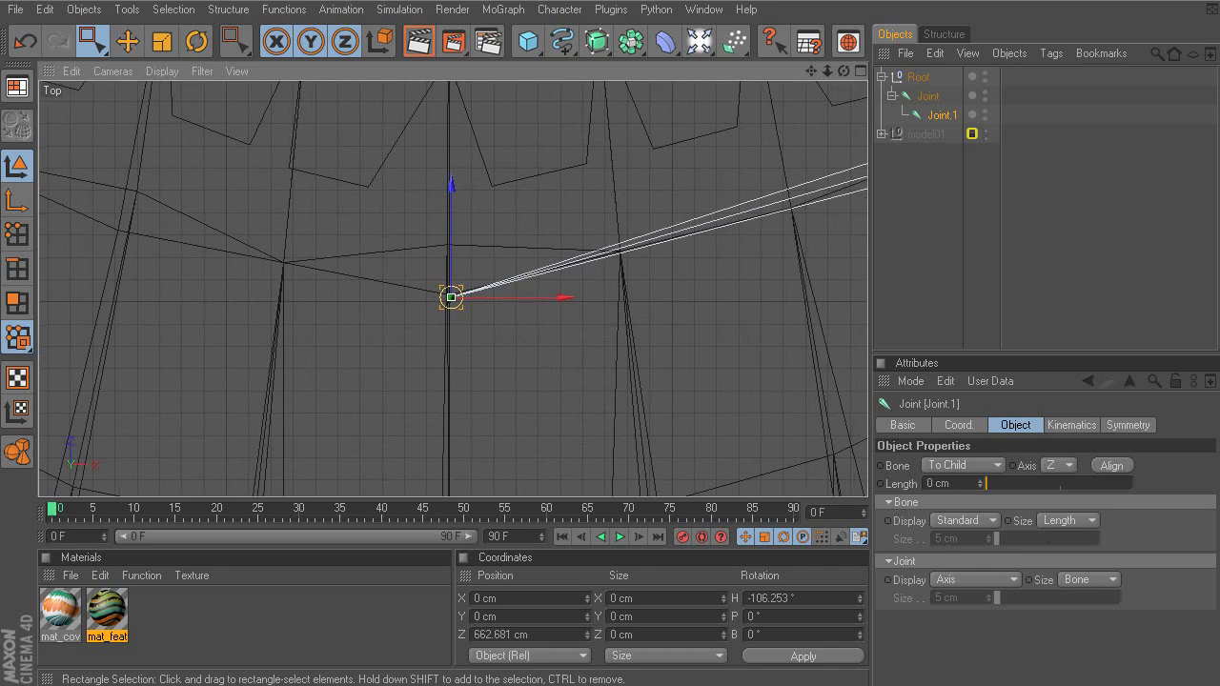
pyautogui.keyDown('alt'); pyautogui.moveTo(566, 349); pyautogui.dragTo(589, 363, button='middle'); pyautogui.keyUp('alt')
pyautogui.click(1071, 519)
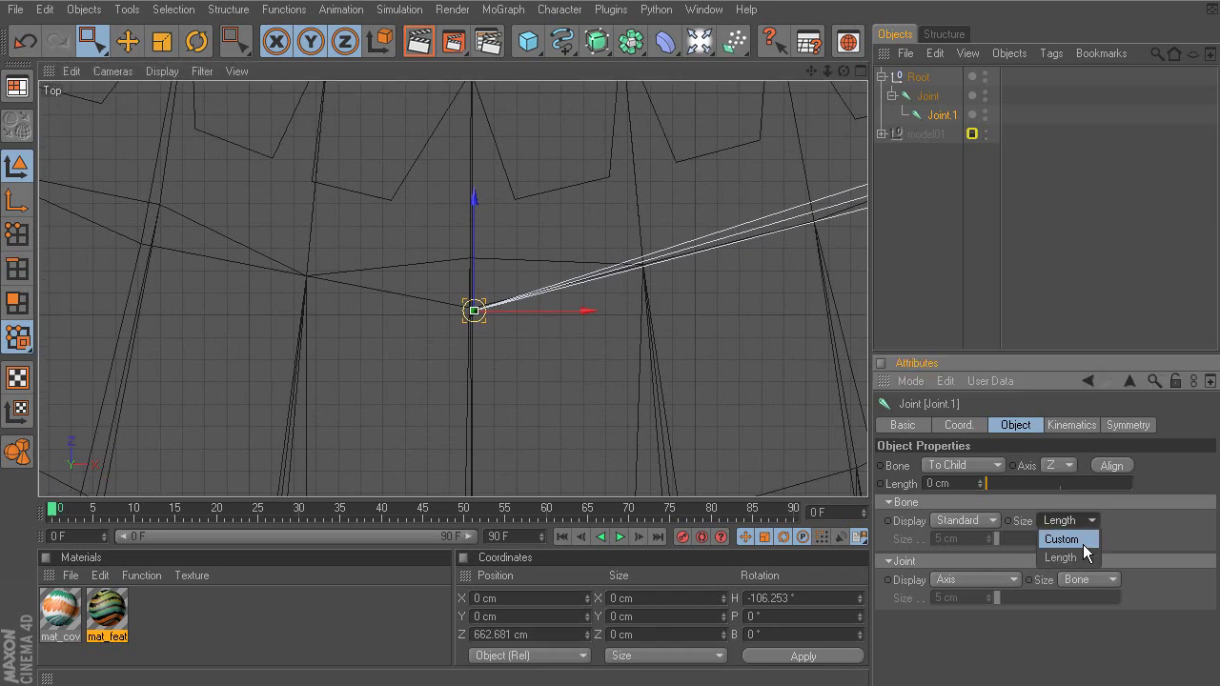
pyautogui.click(1083, 545)
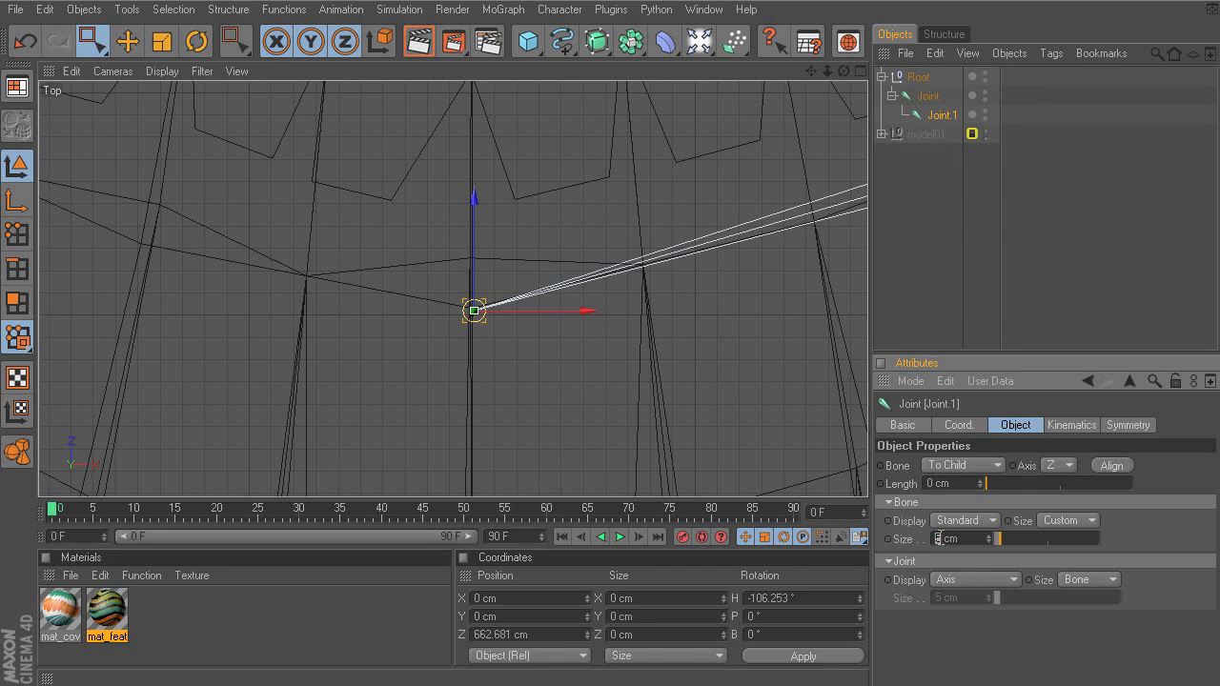
pyautogui.click(940, 538)
pyautogui.write('16')
pyautogui.press('Return')
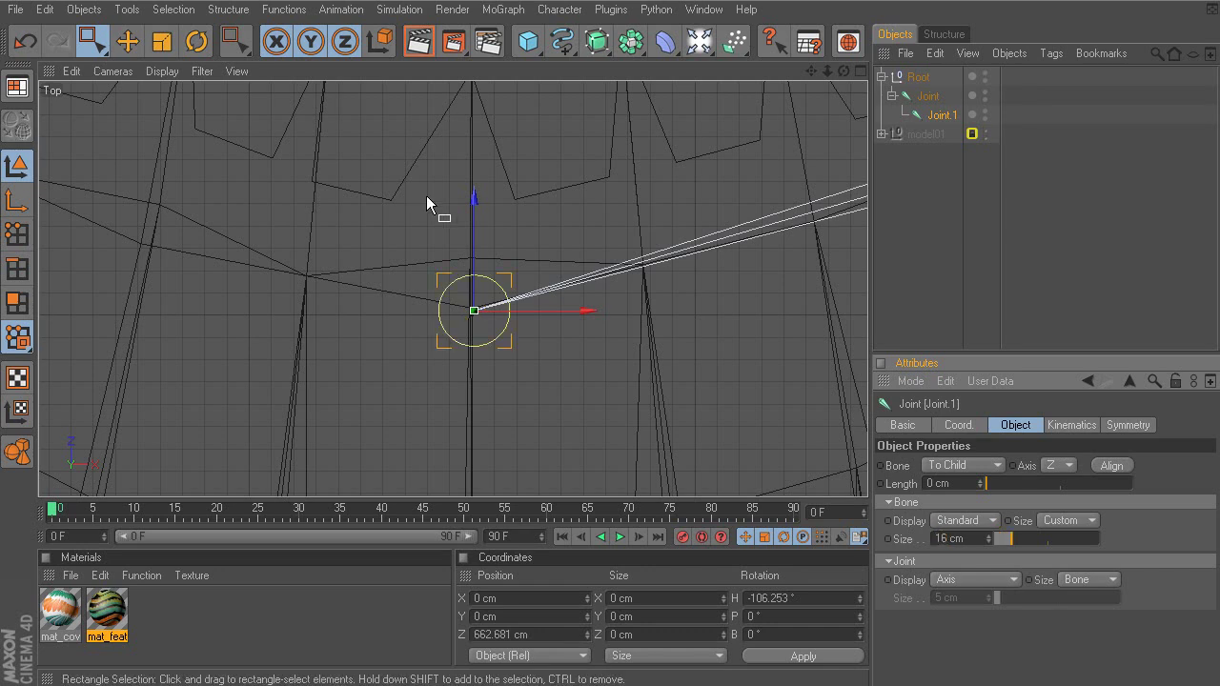
# Examine how the end joint at the middle bend and the joint near the root sit against the wing wireframe.
pyautogui.click(395, 204)
pyautogui.scroll(-3, 658, 338)
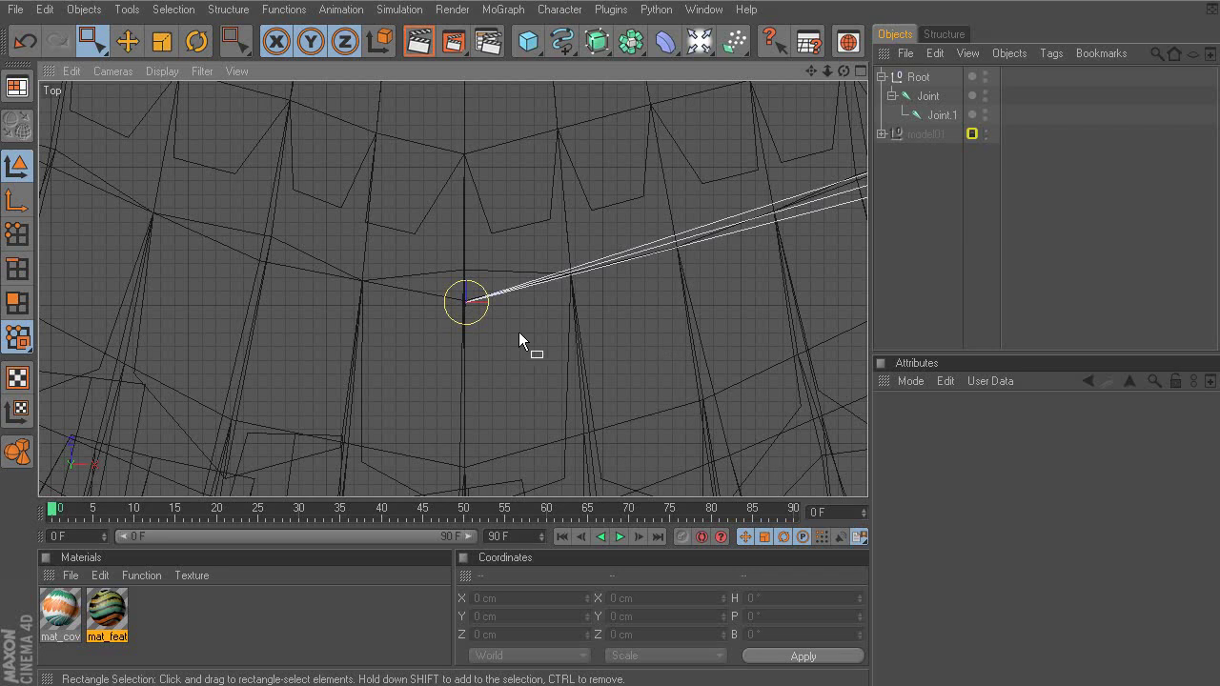
pyautogui.keyDown('alt'); pyautogui.moveTo(465, 305); pyautogui.dragTo(478, 334, button='middle'); pyautogui.keyUp('alt')
pyautogui.keyDown('alt'); pyautogui.moveTo(479, 333); pyautogui.dragTo(508, 327, button='right'); pyautogui.keyUp('alt')
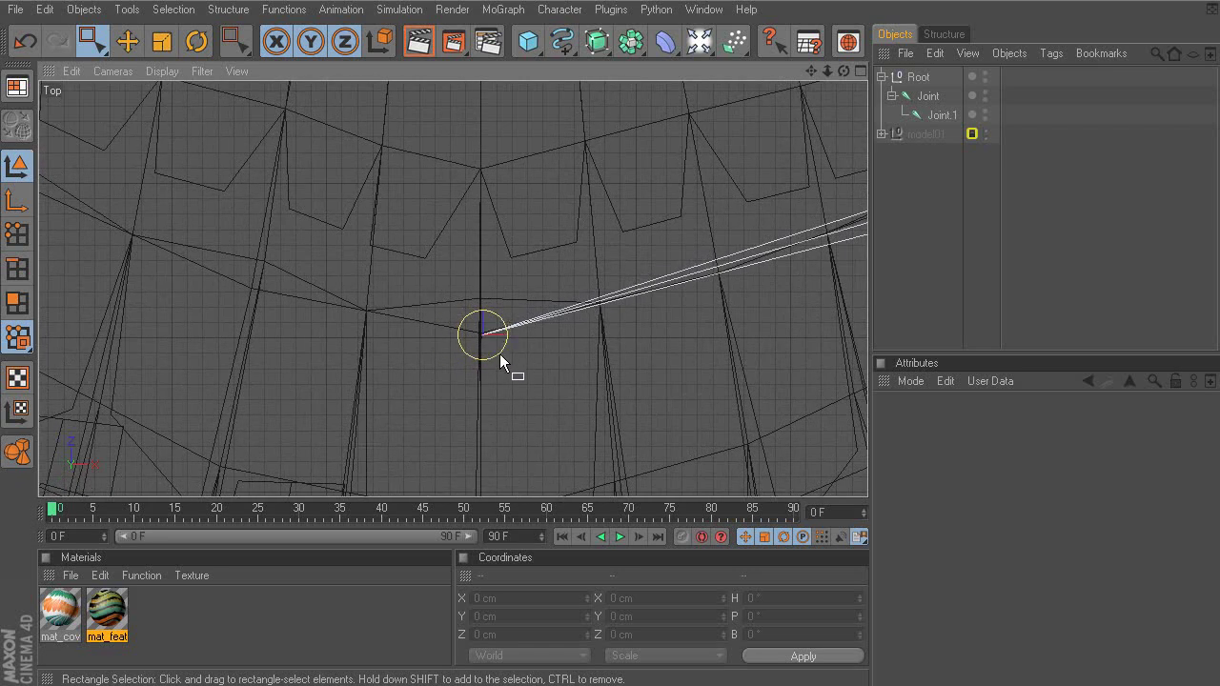
pyautogui.click(502, 363)
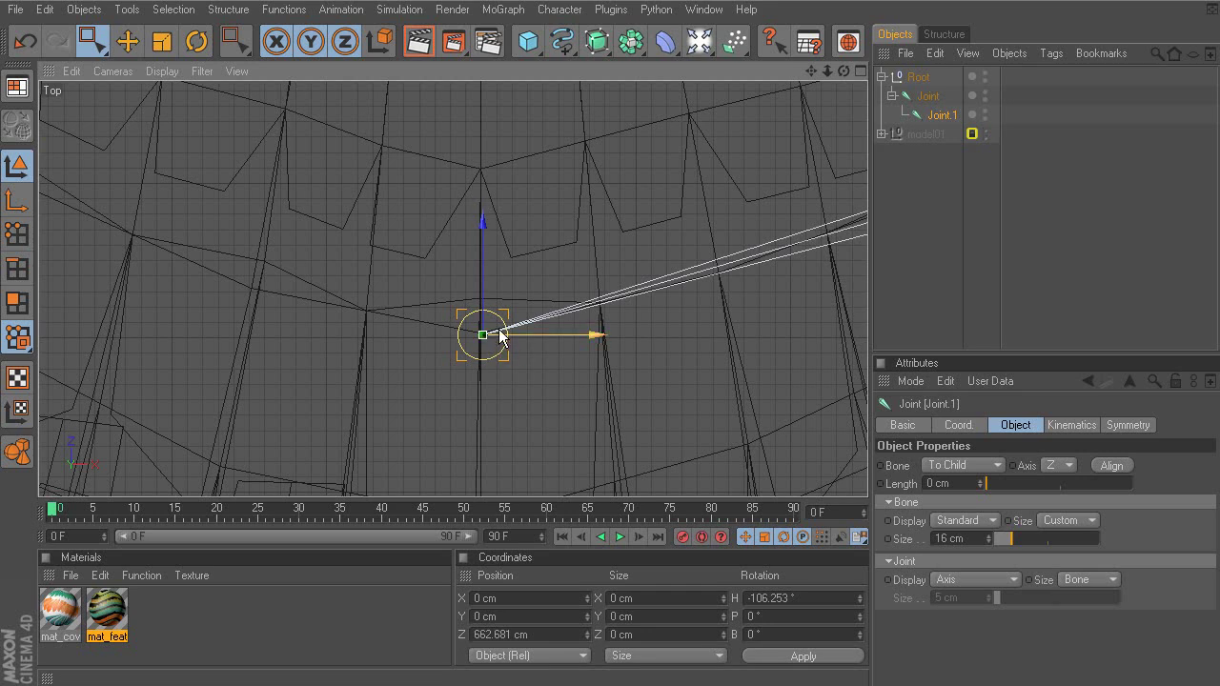
pyautogui.scroll(-4, 572, 390)
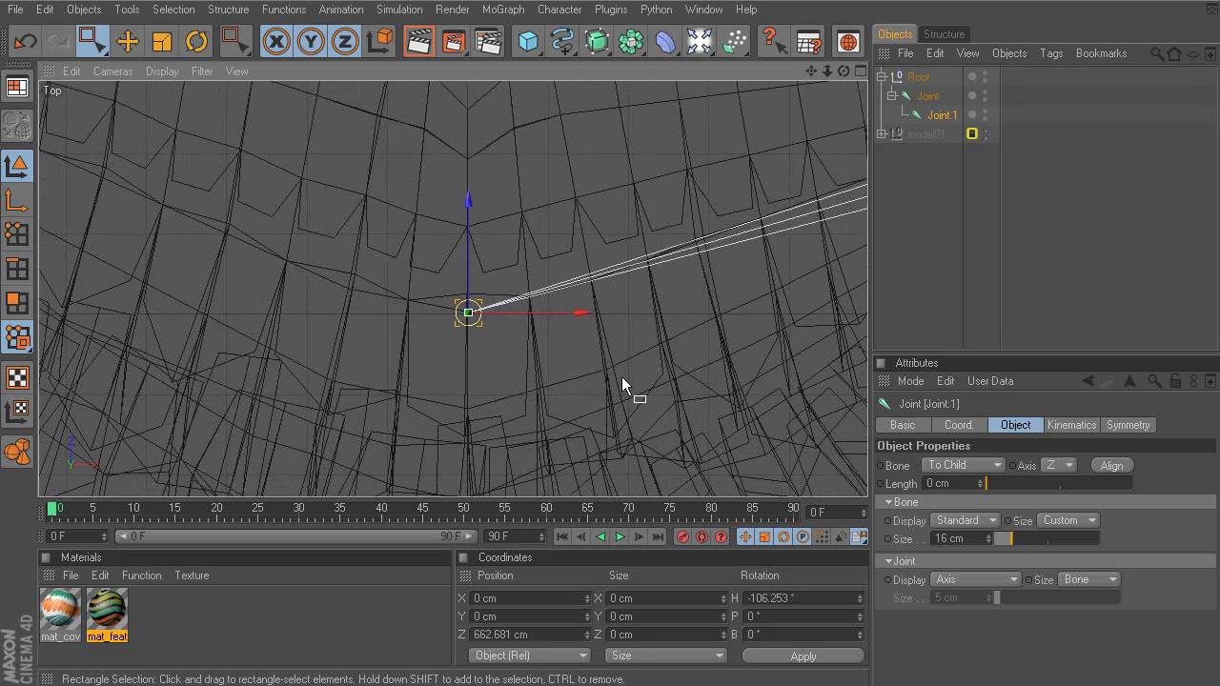
pyautogui.scroll(3, 466, 337)
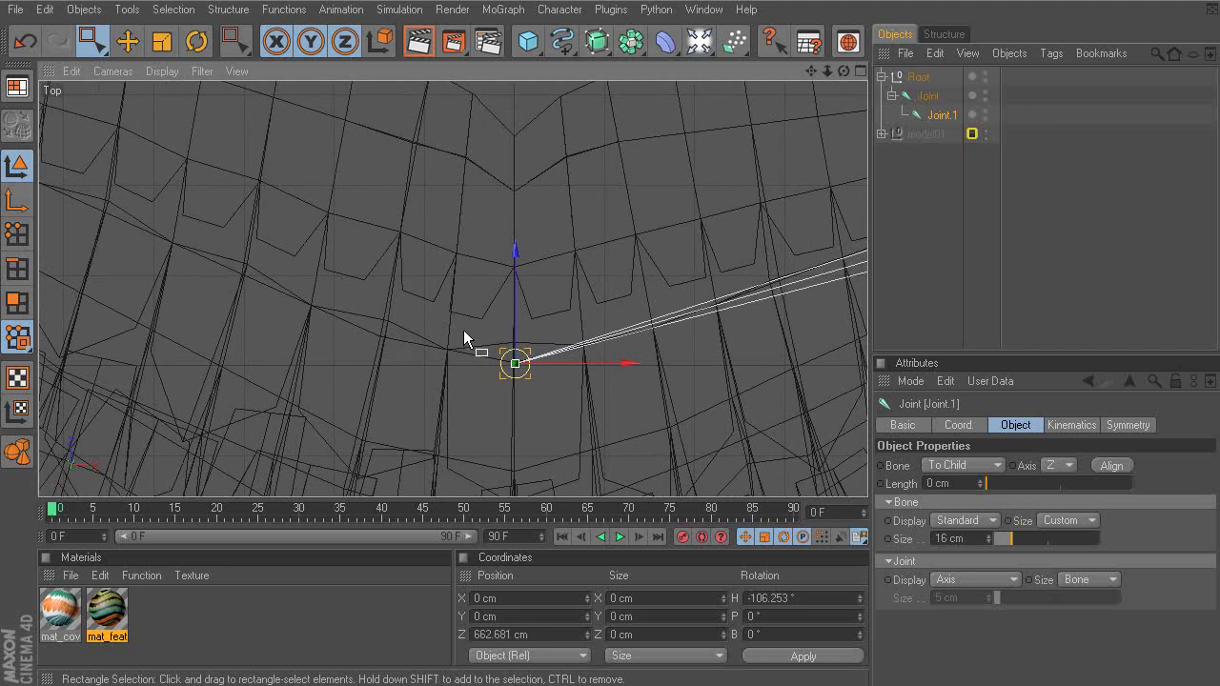
pyautogui.click(567, 387)
pyautogui.scroll(-1, 625, 367)
pyautogui.keyDown('alt'); pyautogui.moveTo(630, 362); pyautogui.dragTo(299, 420, button='middle'); pyautogui.keyUp('alt')
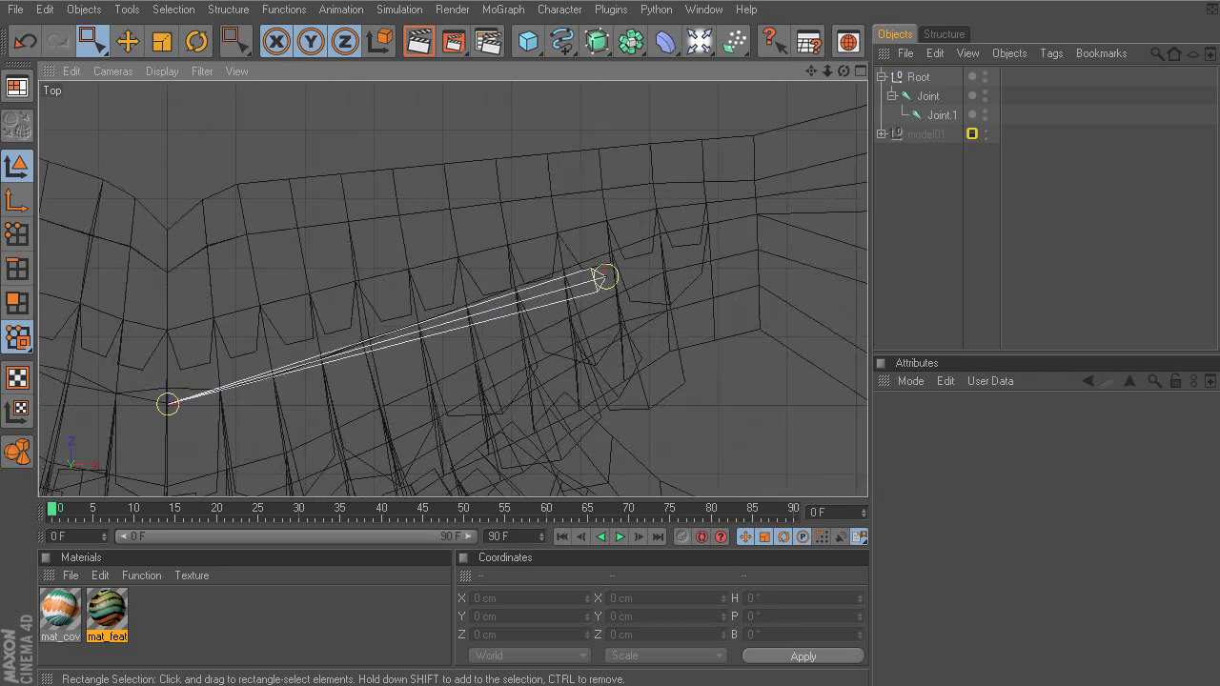
pyautogui.keyDown('alt'); pyautogui.moveTo(665, 344); pyautogui.dragTo(710, 289, button='middle'); pyautogui.keyUp('alt')
pyautogui.scroll(-2, 598, 277)
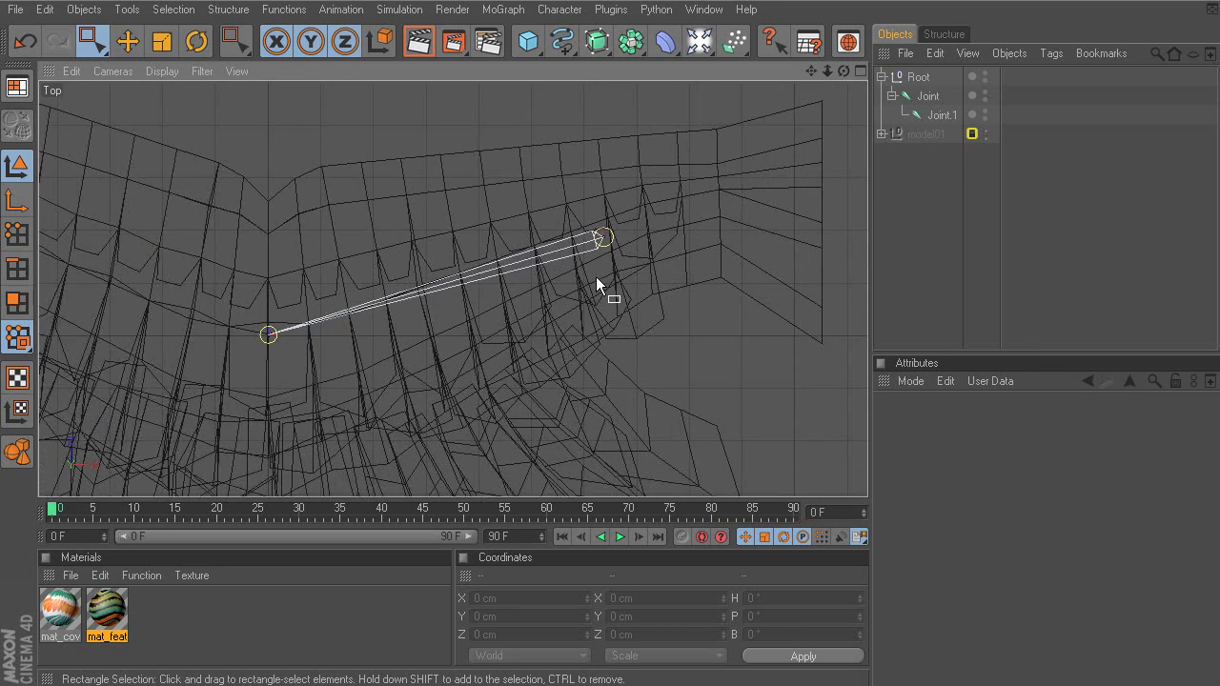
pyautogui.keyDown('alt'); pyautogui.moveTo(269, 263); pyautogui.dragTo(489, 241, button='middle'); pyautogui.keyUp('alt')
pyautogui.keyDown('alt'); pyautogui.moveTo(269, 263); pyautogui.dragTo(291, 263, button='right'); pyautogui.keyUp('alt')
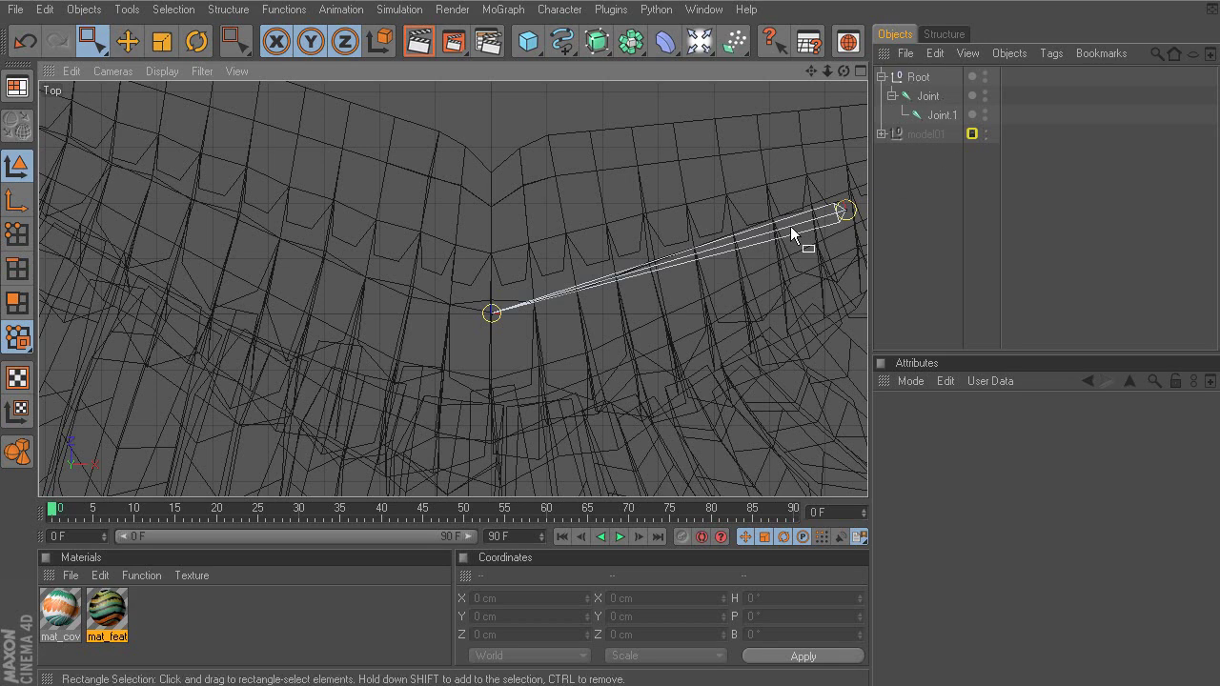
# Activate the Joint Tool with the chain's end joint at the middle bend in view.
pyautogui.click(557, 9)
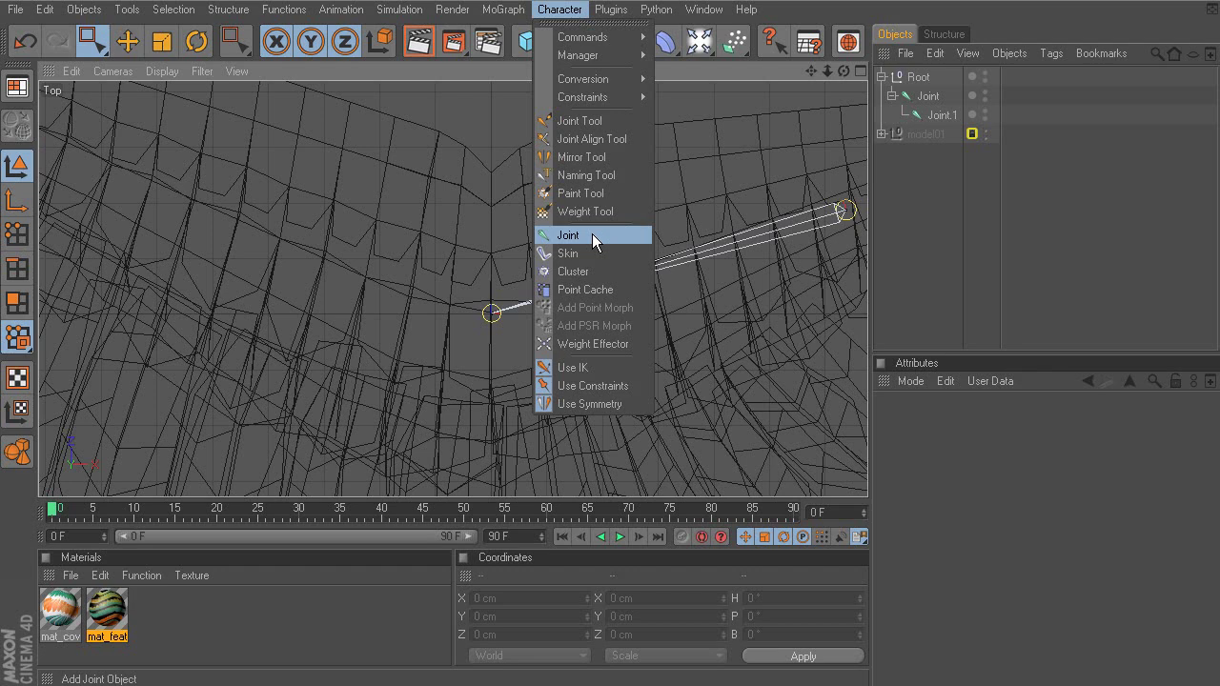
pyautogui.click(581, 121)
pyautogui.keyDown('alt'); pyautogui.moveTo(478, 274); pyautogui.dragTo(504, 269, button='middle'); pyautogui.keyUp('alt')
pyautogui.keyDown('alt'); pyautogui.moveTo(503, 269); pyautogui.dragTo(530, 269, button='right'); pyautogui.keyUp('alt')
# Detach the snapping options as a floating palette and dock it between the Materials and Coordinates managers.
pyautogui.press('p')
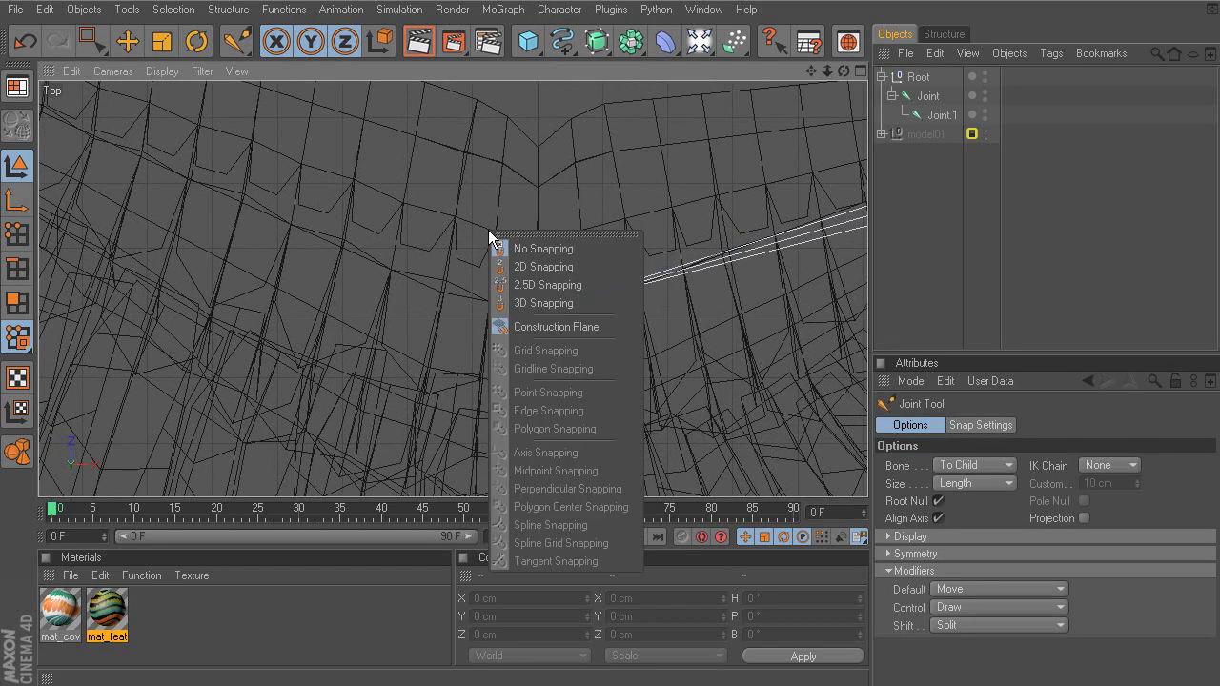
pyautogui.click(597, 234)
pyautogui.moveTo(548, 214); pyautogui.dragTo(287, 197)
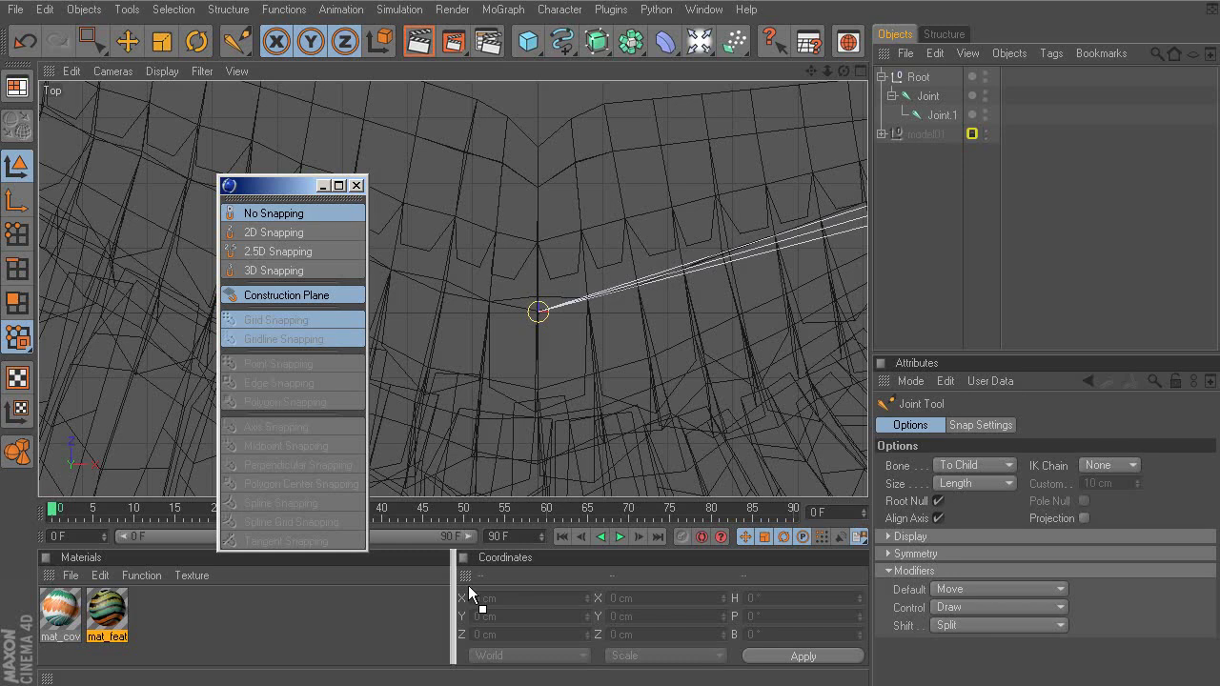
pyautogui.moveTo(469, 593); pyautogui.dragTo(468, 586)
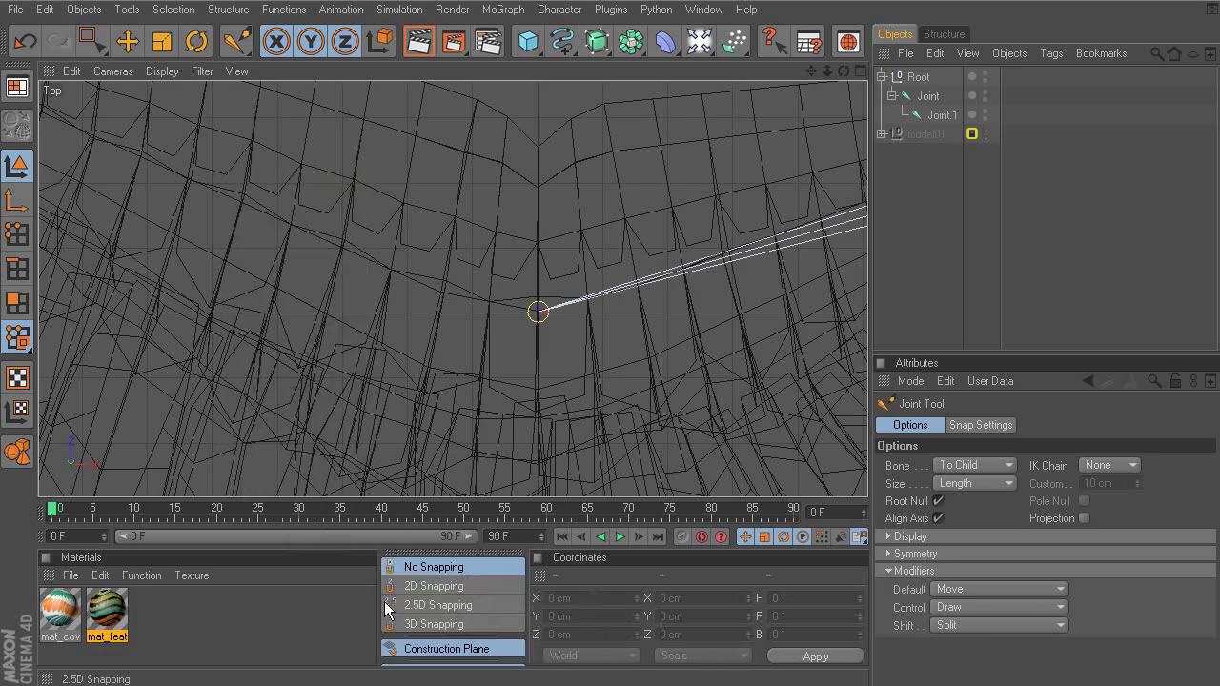
pyautogui.moveTo(527, 617); pyautogui.dragTo(598, 621)
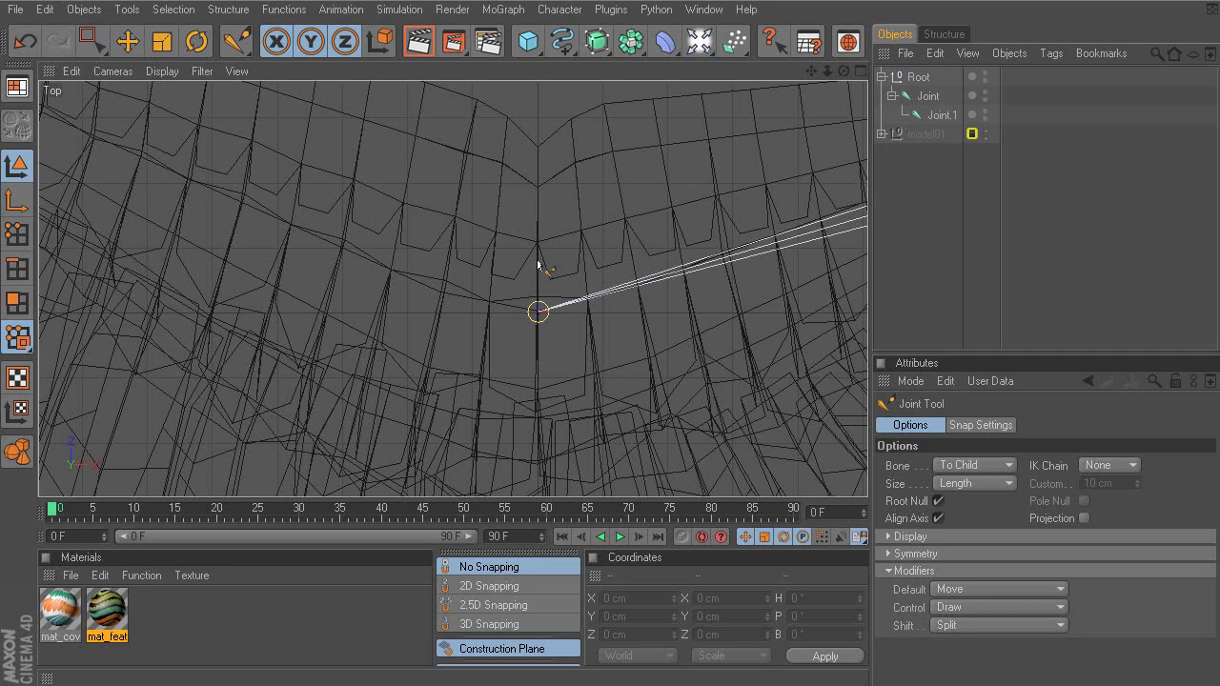
# Turn off Gridline Snapping in the docked snapping palette.
pyautogui.keyDown('alt'); pyautogui.moveTo(503, 276); pyautogui.dragTo(501, 318, button='middle'); pyautogui.keyUp('alt')
pyautogui.keyDown('alt'); pyautogui.moveTo(501, 318); pyautogui.dragTo(558, 330, button='right'); pyautogui.keyUp('alt')
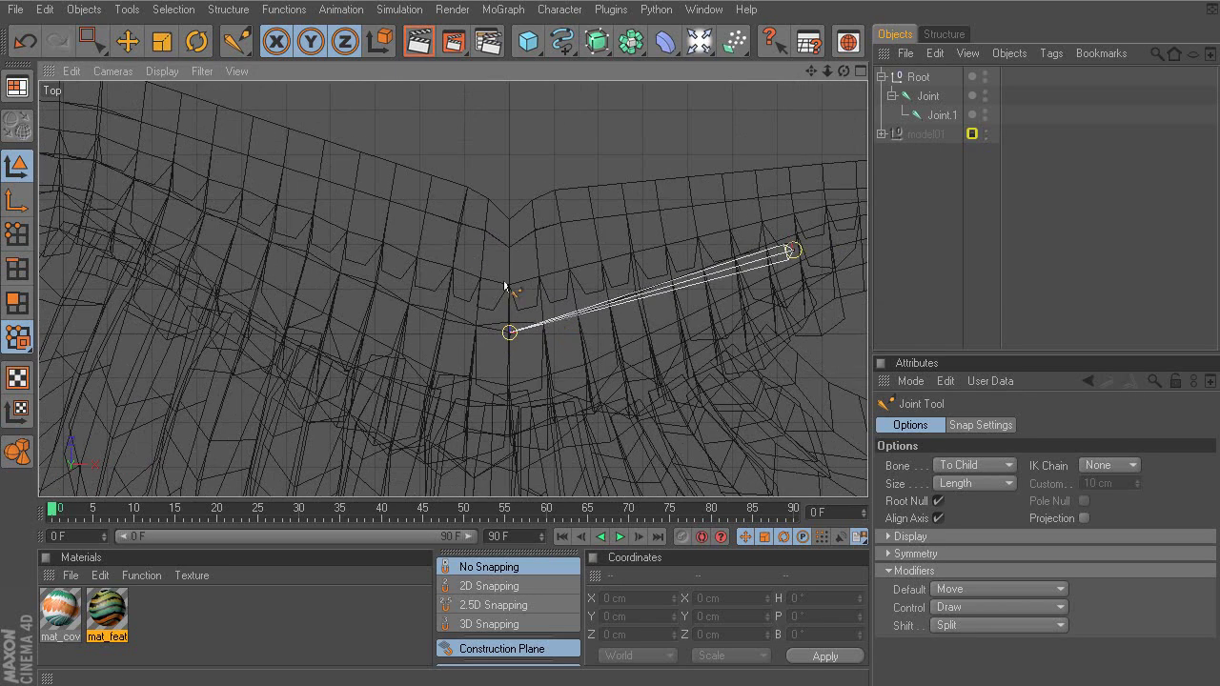
pyautogui.scroll(4, 494, 319)
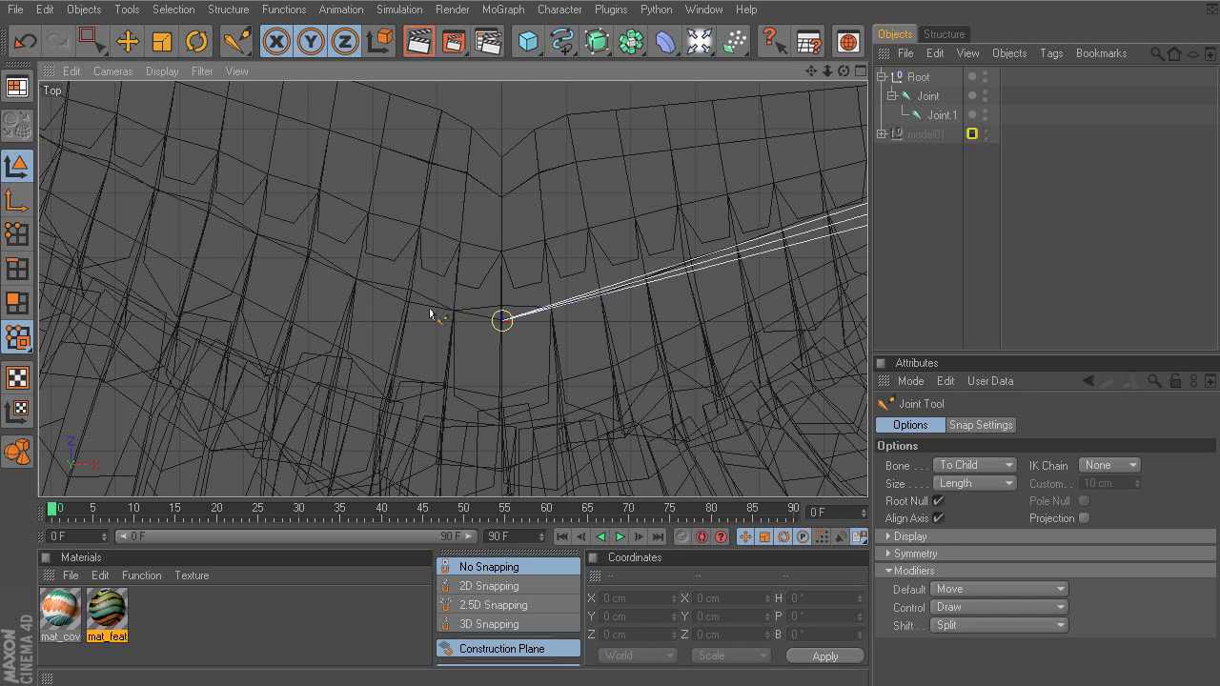
pyautogui.moveTo(430, 313)
pyautogui.keyDown('alt'); pyautogui.mouseDown(button='middle')
pyautogui.moveTo(378, 334)
pyautogui.moveTo(440, 323)
pyautogui.mouseUp(button='middle'); pyautogui.keyUp('alt')
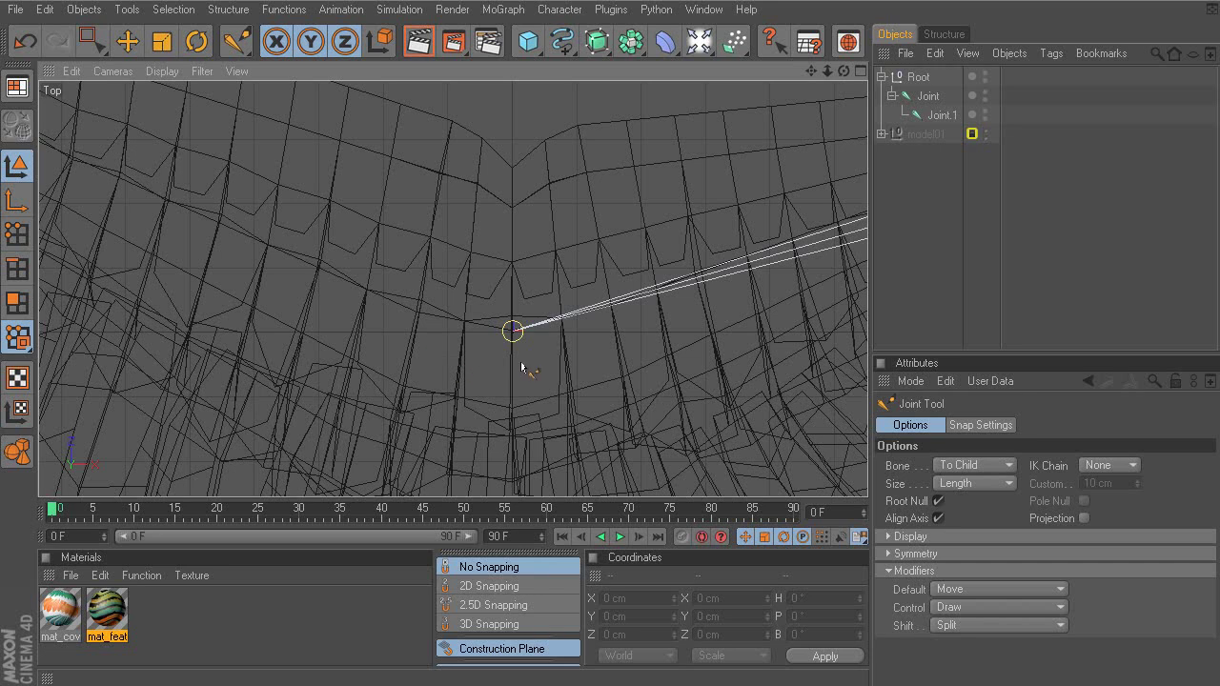
pyautogui.moveTo(464, 337)
pyautogui.keyDown('alt'); pyautogui.mouseDown(button='middle')
pyautogui.moveTo(420, 367)
pyautogui.moveTo(468, 339)
pyautogui.mouseUp(button='middle'); pyautogui.keyUp('alt')
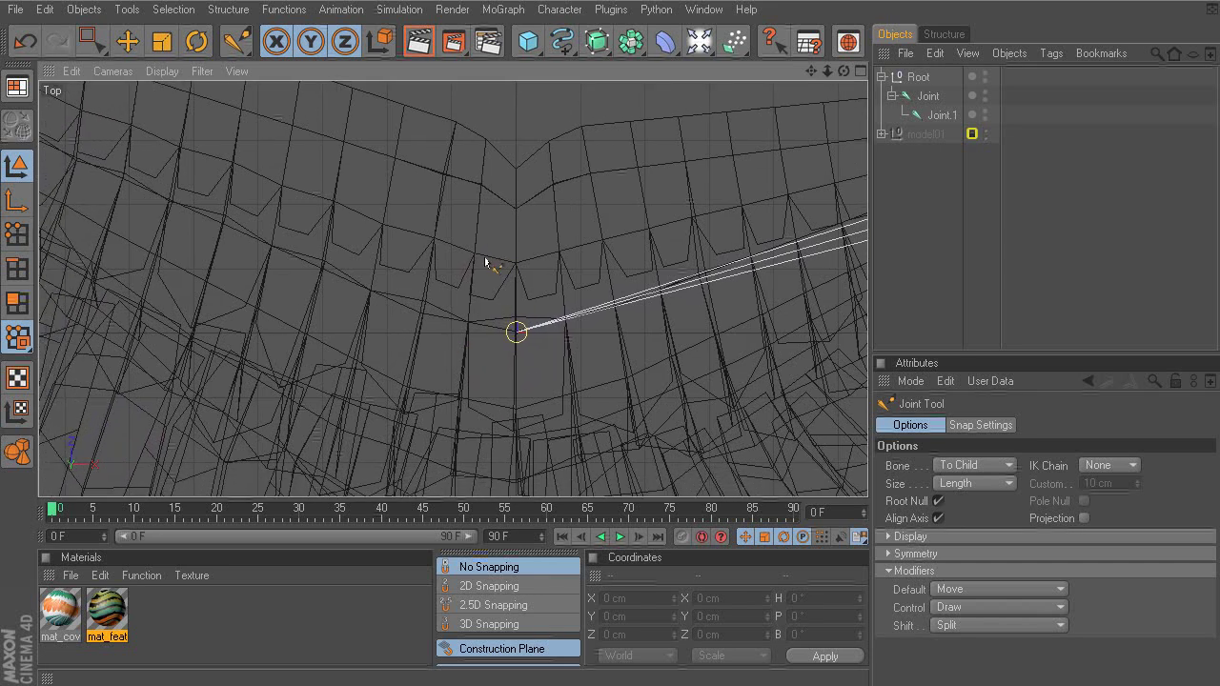
pyautogui.moveTo(457, 336)
pyautogui.keyDown('alt'); pyautogui.mouseDown(button='middle')
pyautogui.moveTo(494, 347)
pyautogui.moveTo(468, 339)
pyautogui.mouseUp(button='middle'); pyautogui.keyUp('alt')
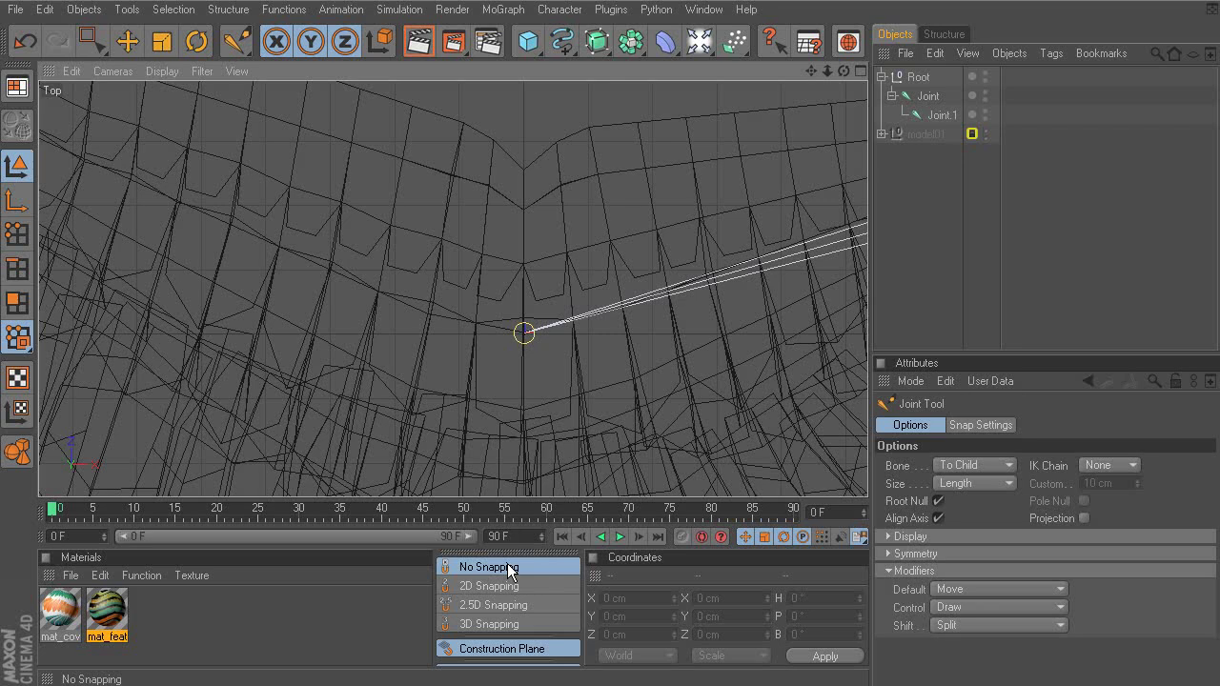
pyautogui.scroll(-3, 494, 624)
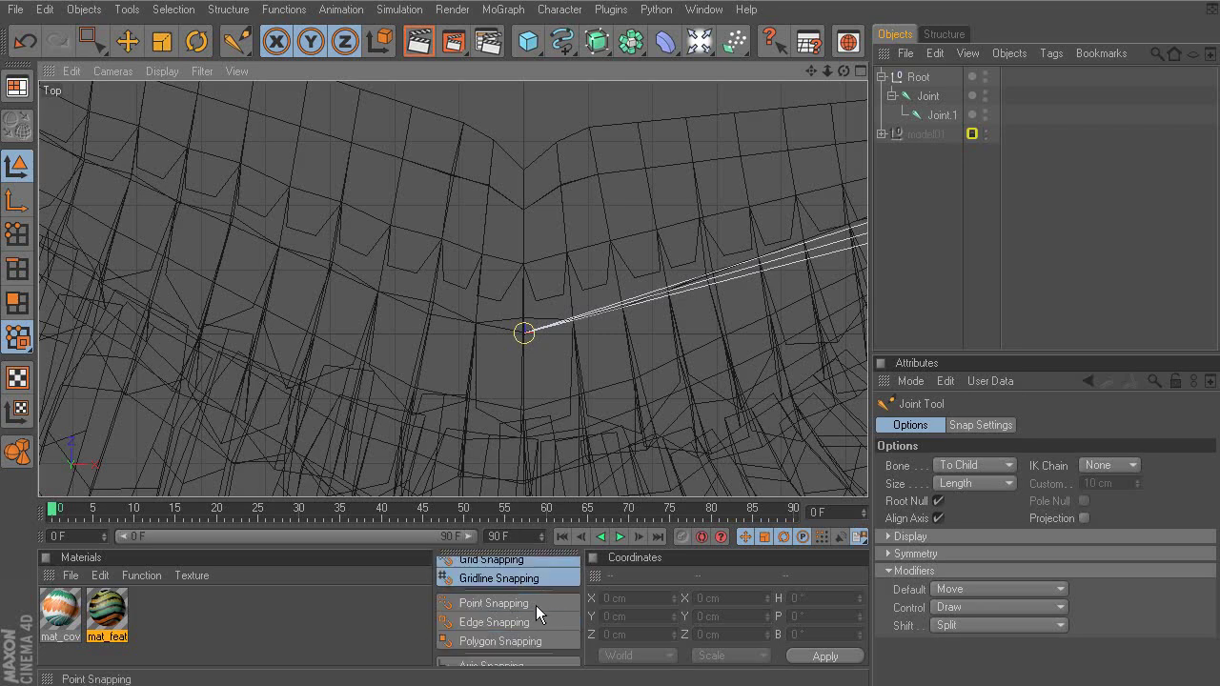
pyautogui.click(500, 578)
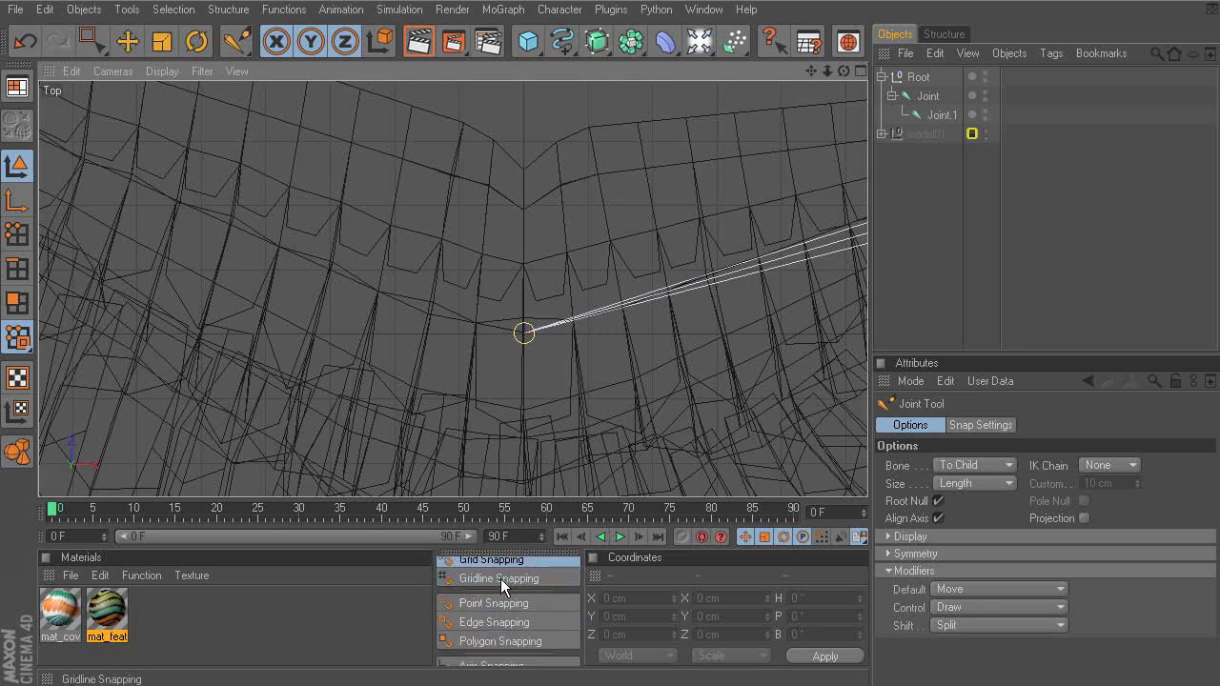
# Turn off Grid Snapping and enable Axis Snapping in the docked snapping palette.
pyautogui.click(510, 562)
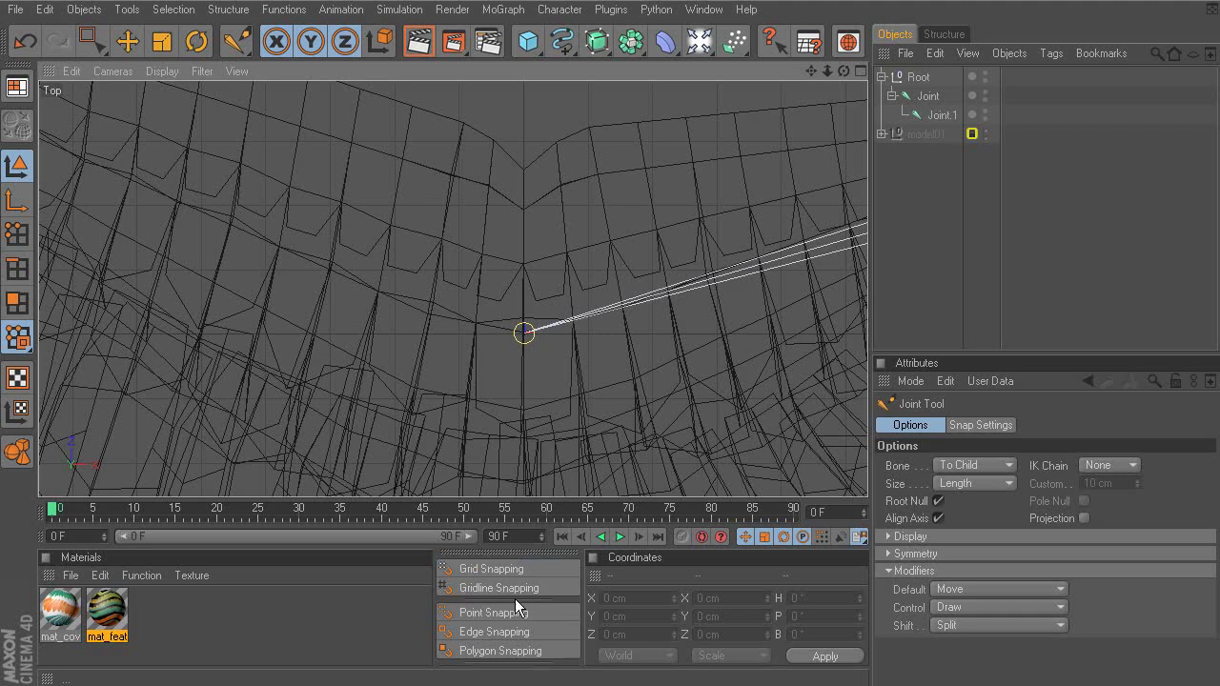
pyautogui.scroll(3, 502, 578)
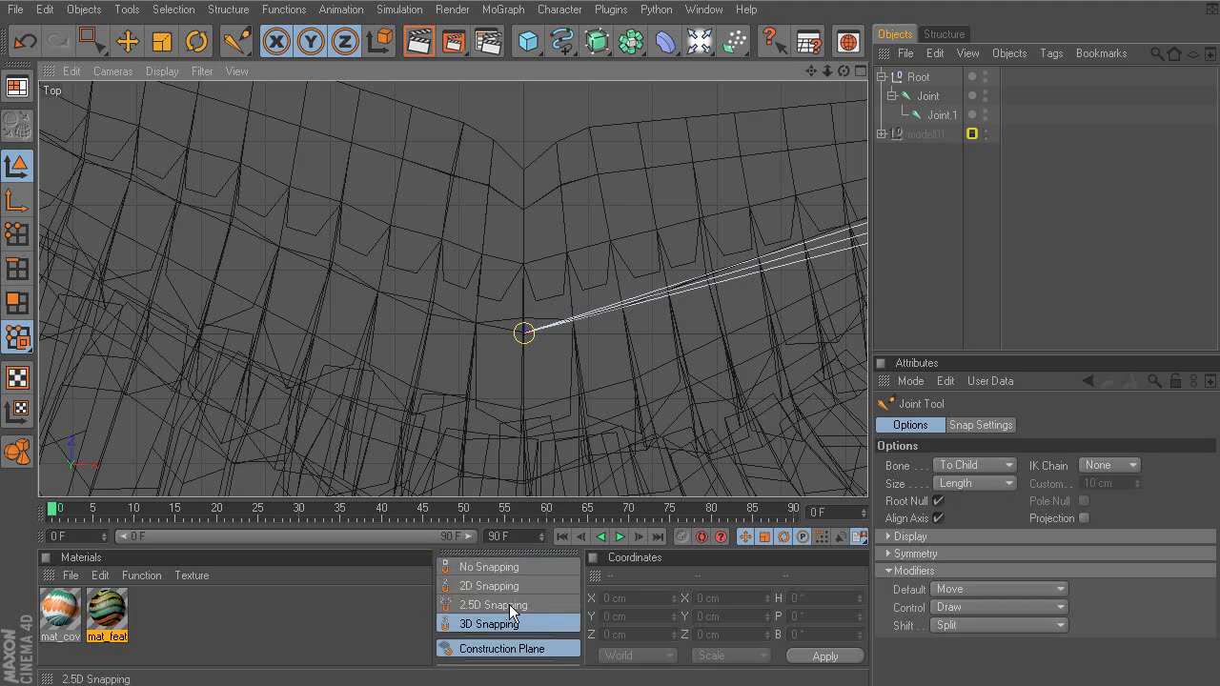
pyautogui.scroll(-5, 512, 607)
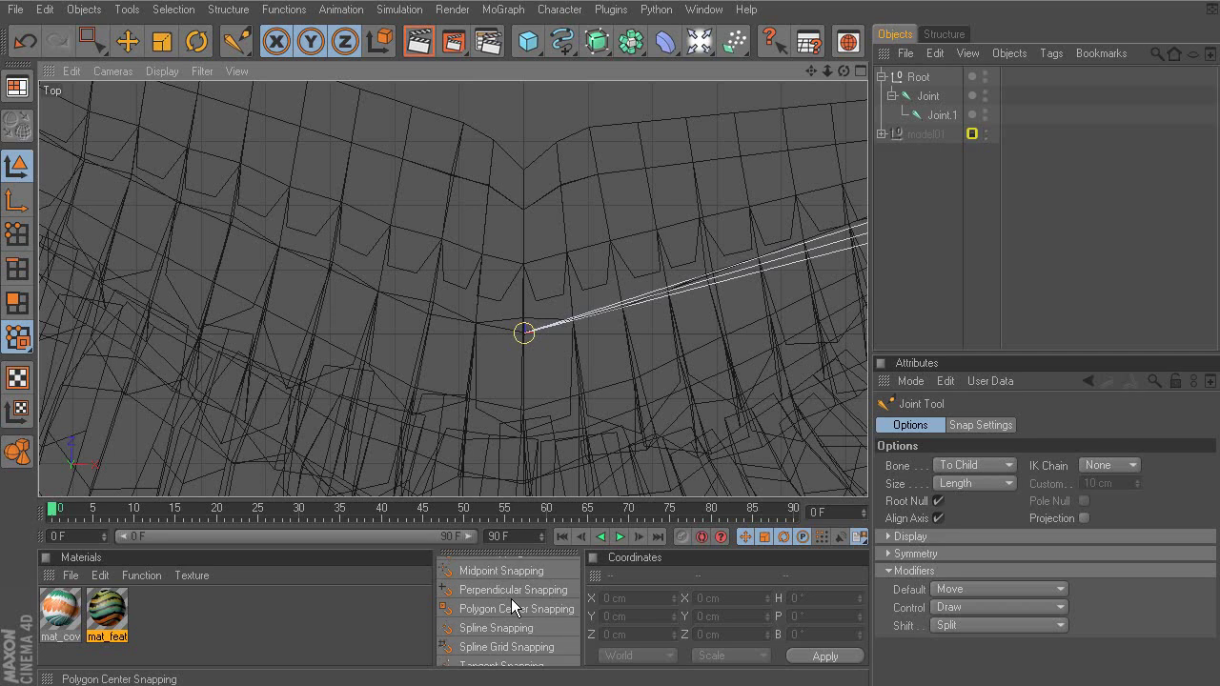
pyautogui.scroll(2, 512, 606)
pyautogui.click(493, 661)
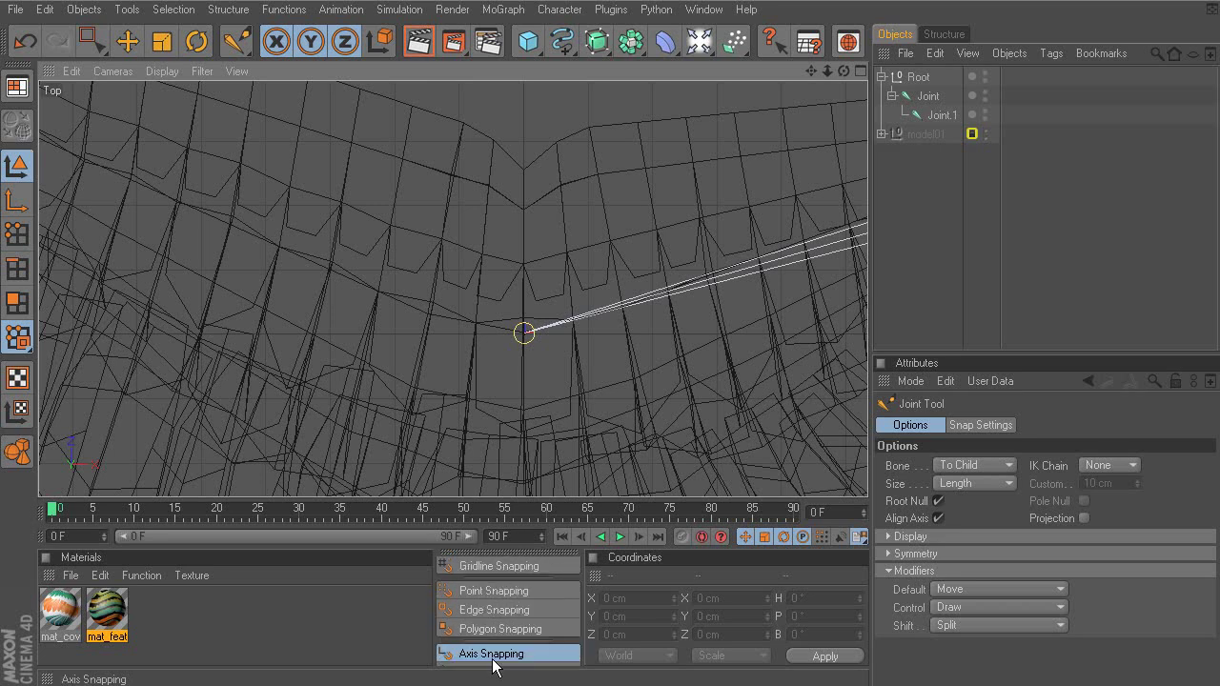
# Start a separate joint chain with its first joint snapped onto the existing chain's end joint at the middle bend.
pyautogui.keyDown('alt'); pyautogui.moveTo(393, 210); pyautogui.dragTo(403, 258, button='middle'); pyautogui.keyUp('alt')
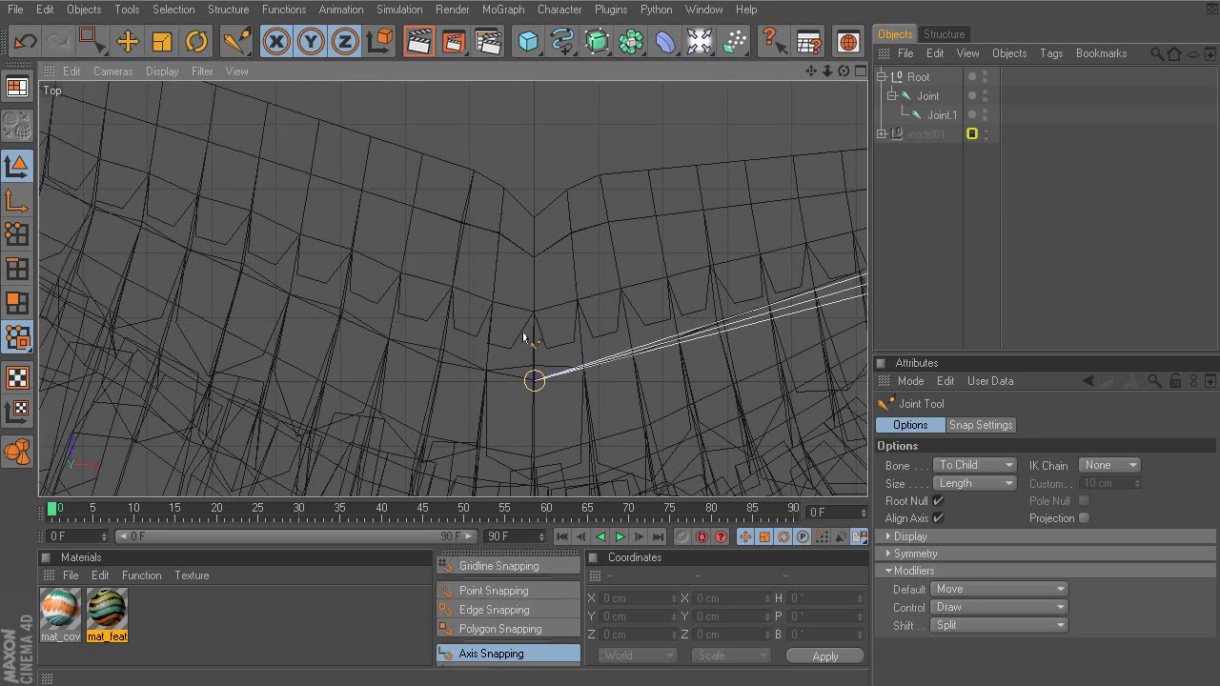
pyautogui.keyDown('ctrl'); pyautogui.click(529, 384); pyautogui.keyUp('ctrl')
pyautogui.scroll(-2, 470, 326)
pyautogui.keyDown('alt'); pyautogui.moveTo(388, 284); pyautogui.dragTo(496, 327, button='middle'); pyautogui.keyUp('alt')
pyautogui.scroll(-1, 497, 327)
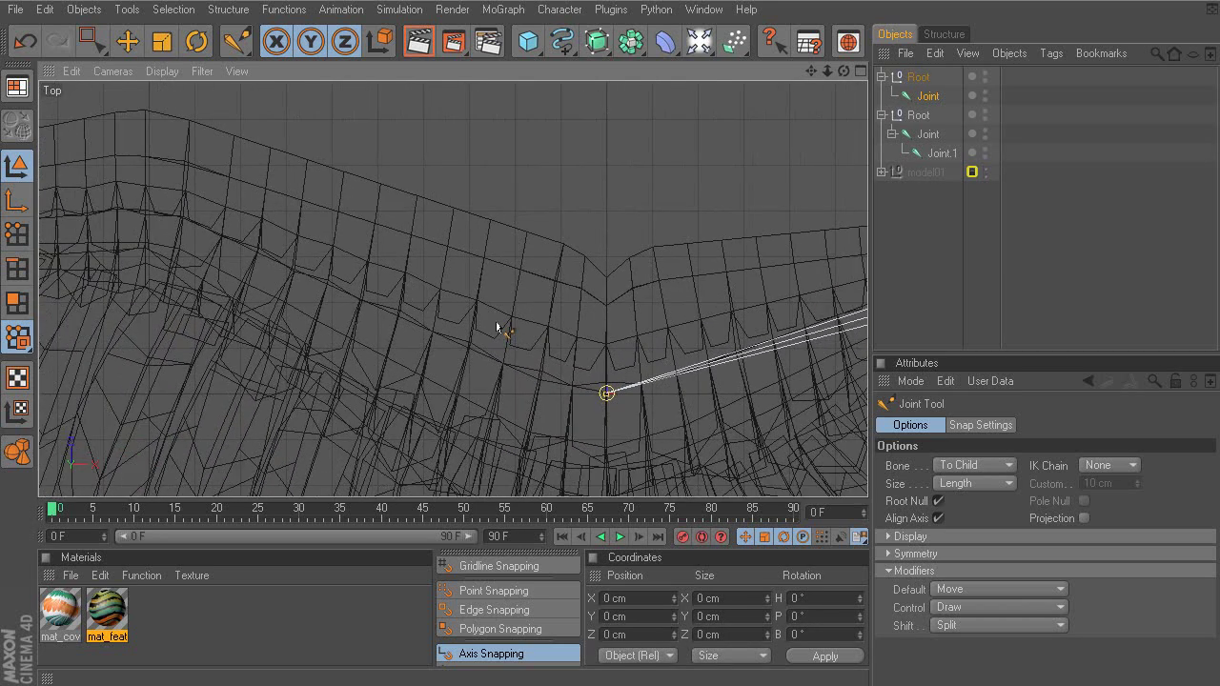
# Add the second joint at the wing's next bend, about 1090 cm from the first, and deselect the chain.
pyautogui.scroll(-2, 497, 327)
pyautogui.keyDown('alt'); pyautogui.moveTo(290, 294); pyautogui.dragTo(435, 299, button='middle'); pyautogui.keyUp('alt')
pyautogui.keyDown('ctrl'); pyautogui.click(344, 228); pyautogui.keyUp('ctrl')
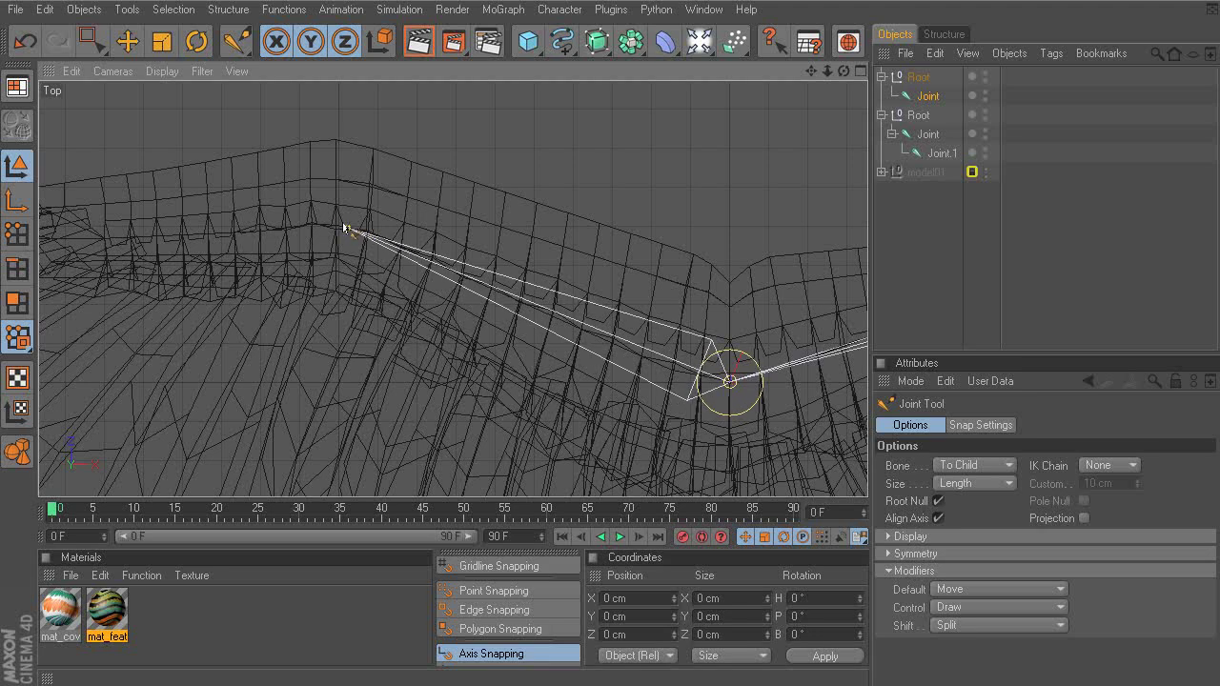
pyautogui.keyDown('ctrl'); pyautogui.moveTo(345, 229); pyautogui.dragTo(334, 220); pyautogui.keyUp('ctrl')
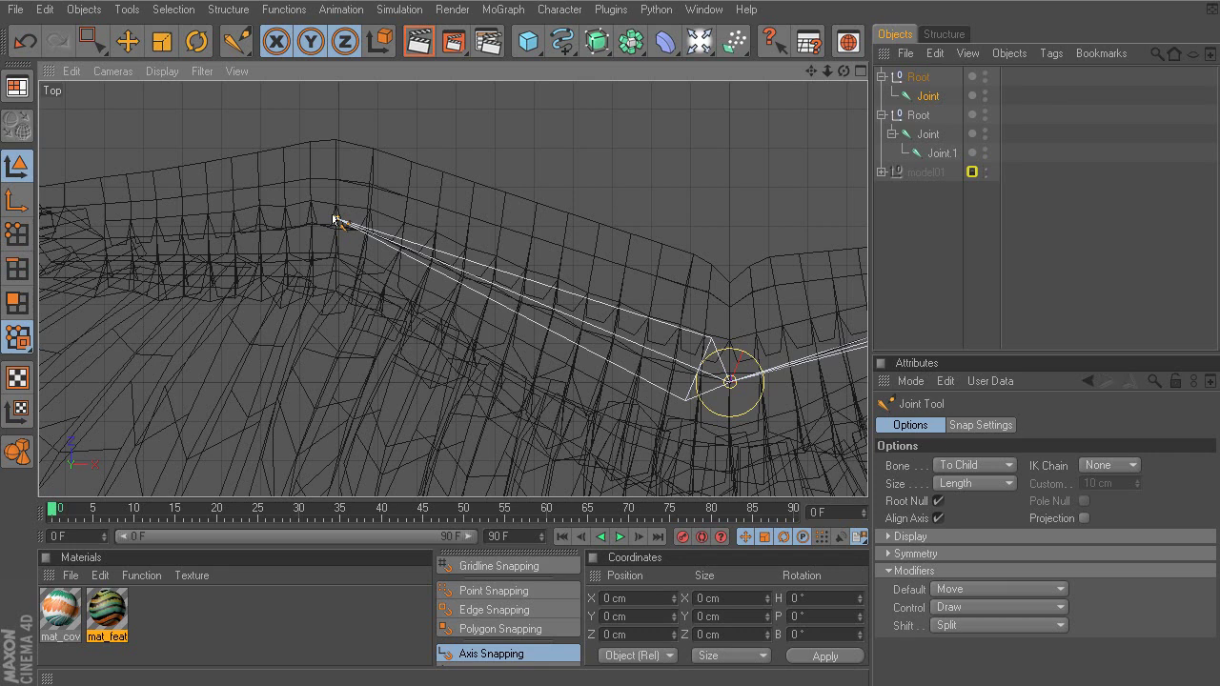
pyautogui.keyDown('ctrl'); pyautogui.moveTo(334, 221); pyautogui.dragTo(335, 220); pyautogui.keyUp('ctrl')
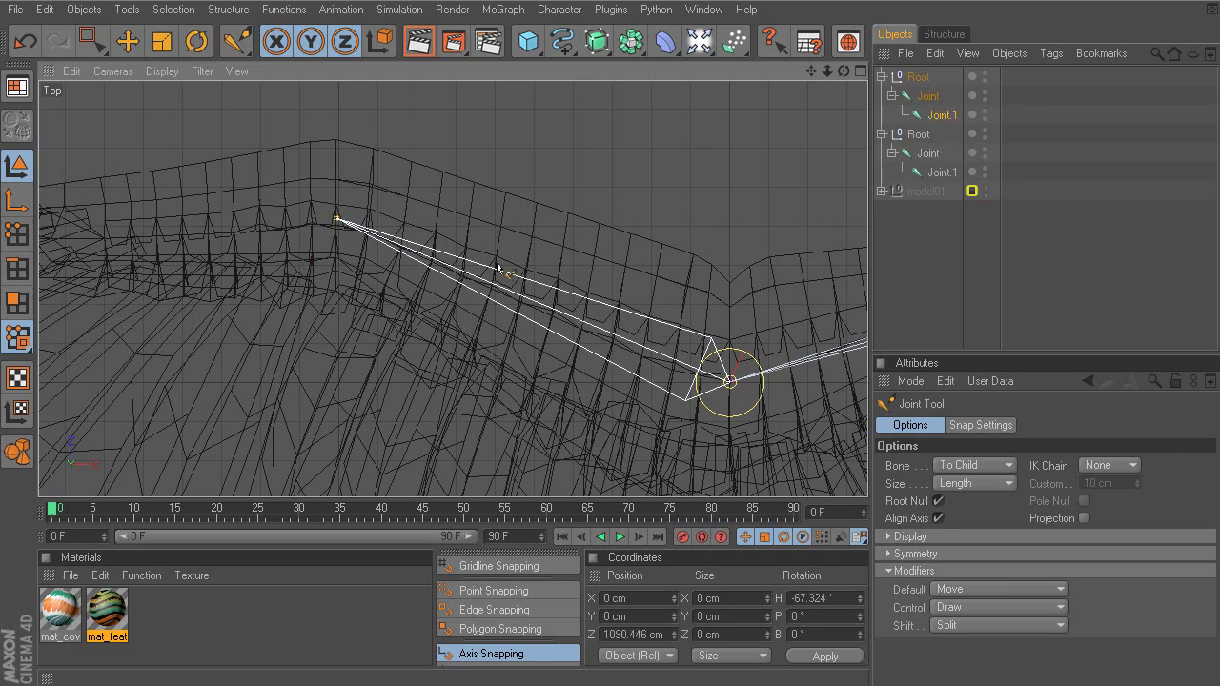
pyautogui.keyDown('alt'); pyautogui.moveTo(591, 295); pyautogui.dragTo(502, 273, button='middle'); pyautogui.keyUp('alt')
pyautogui.press('0')
pyautogui.click(585, 179)
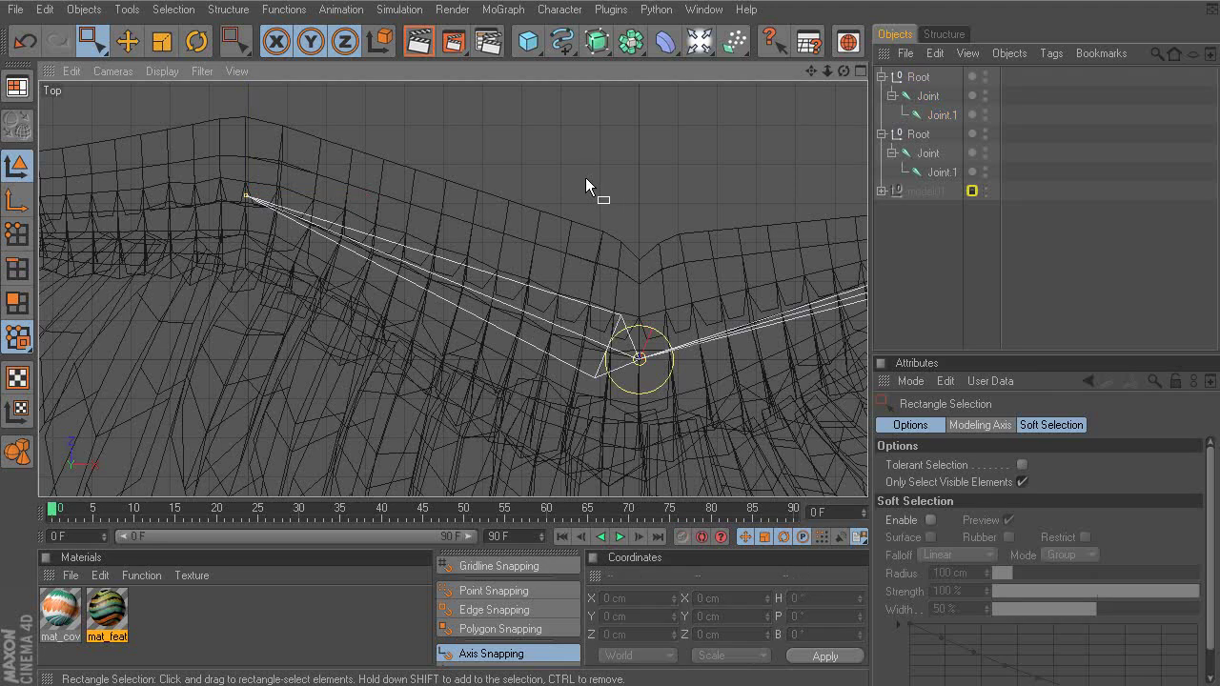
# Set the bone size of the new chain's first joint, at the middle bend, to Custom with 18 cm.
pyautogui.keyDown('alt'); pyautogui.moveTo(585, 178); pyautogui.dragTo(562, 141, button='middle'); pyautogui.keyUp('alt')
pyautogui.click(638, 350)
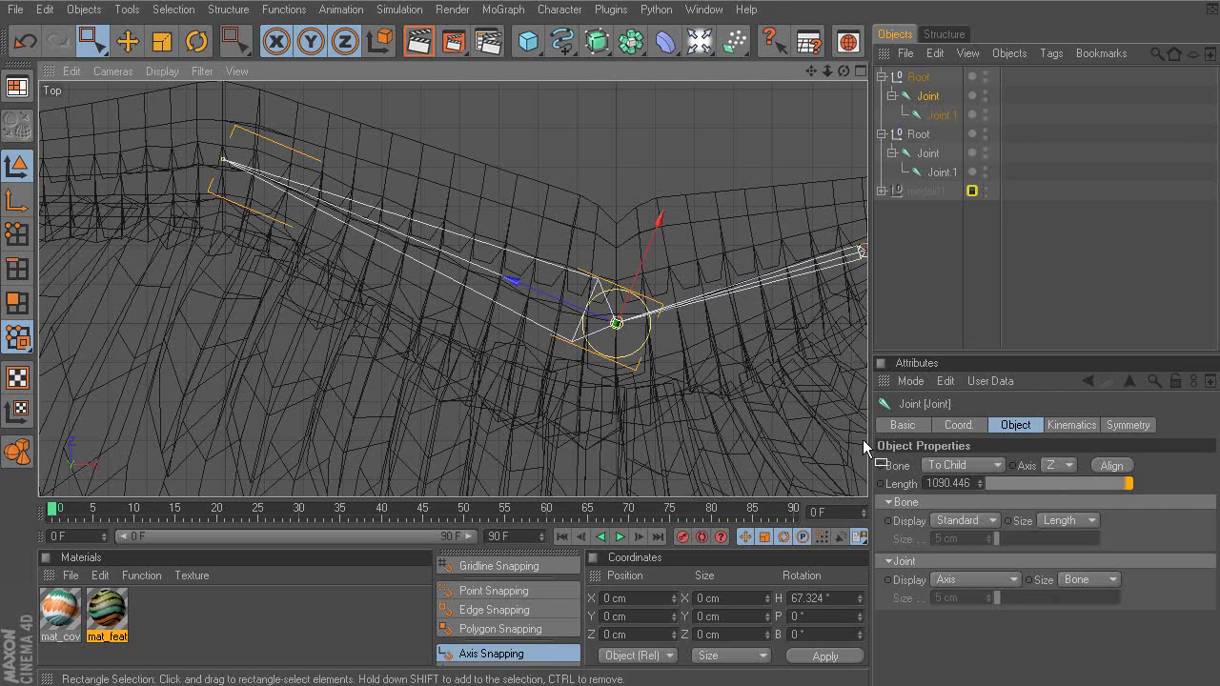
pyautogui.click(1072, 521)
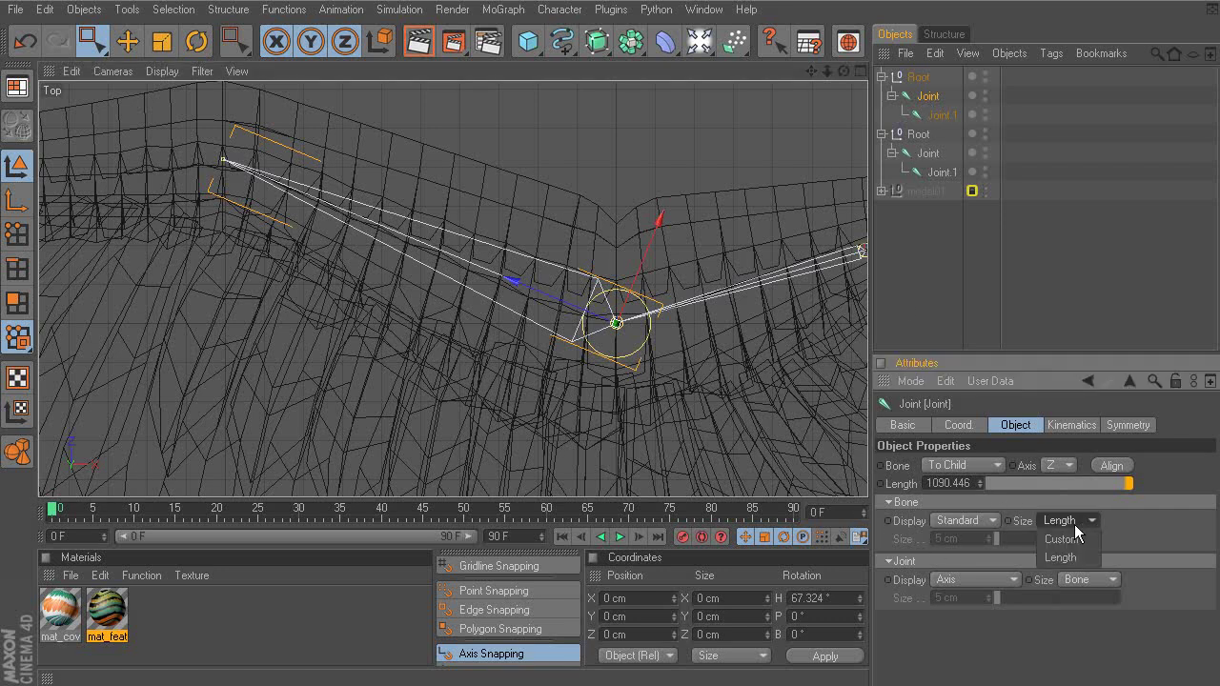
pyautogui.click(1067, 540)
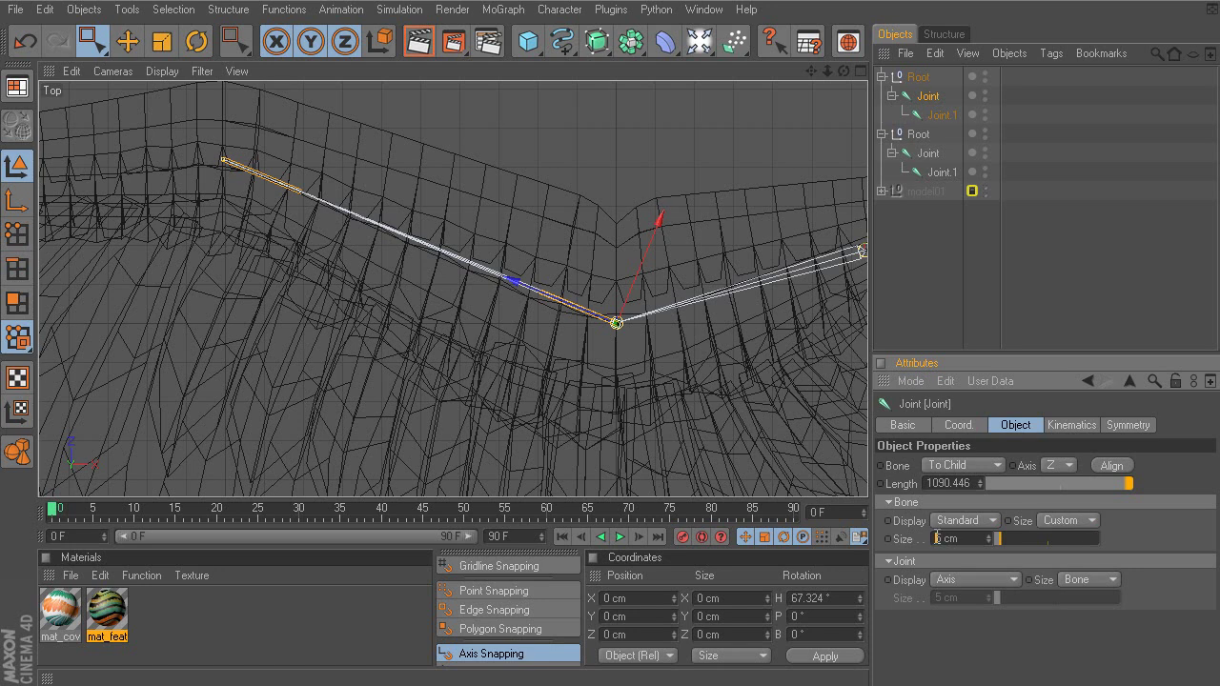
pyautogui.write('18')
pyautogui.press('Return')
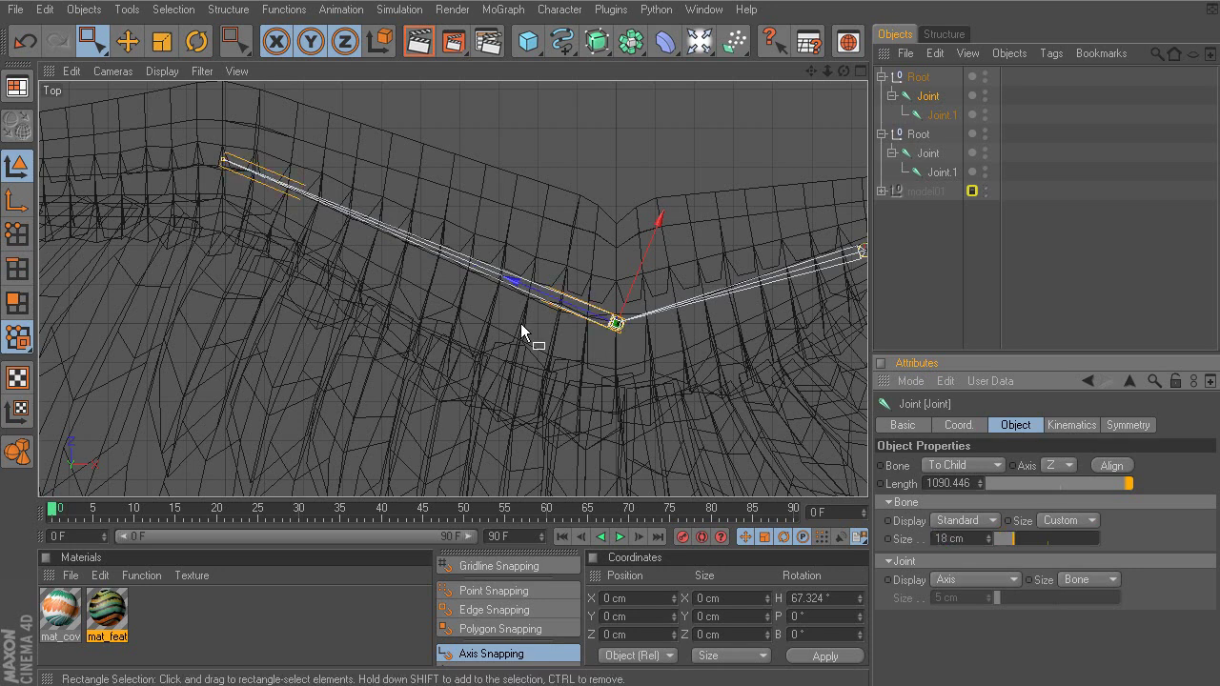
# Set the bone size of the same chain's end joint, Joint.1, to Custom with 16 cm.
pyautogui.keyDown('alt'); pyautogui.moveTo(401, 376); pyautogui.dragTo(485, 414, button='middle'); pyautogui.keyUp('alt')
pyautogui.click(943, 115)
pyautogui.click(943, 114)
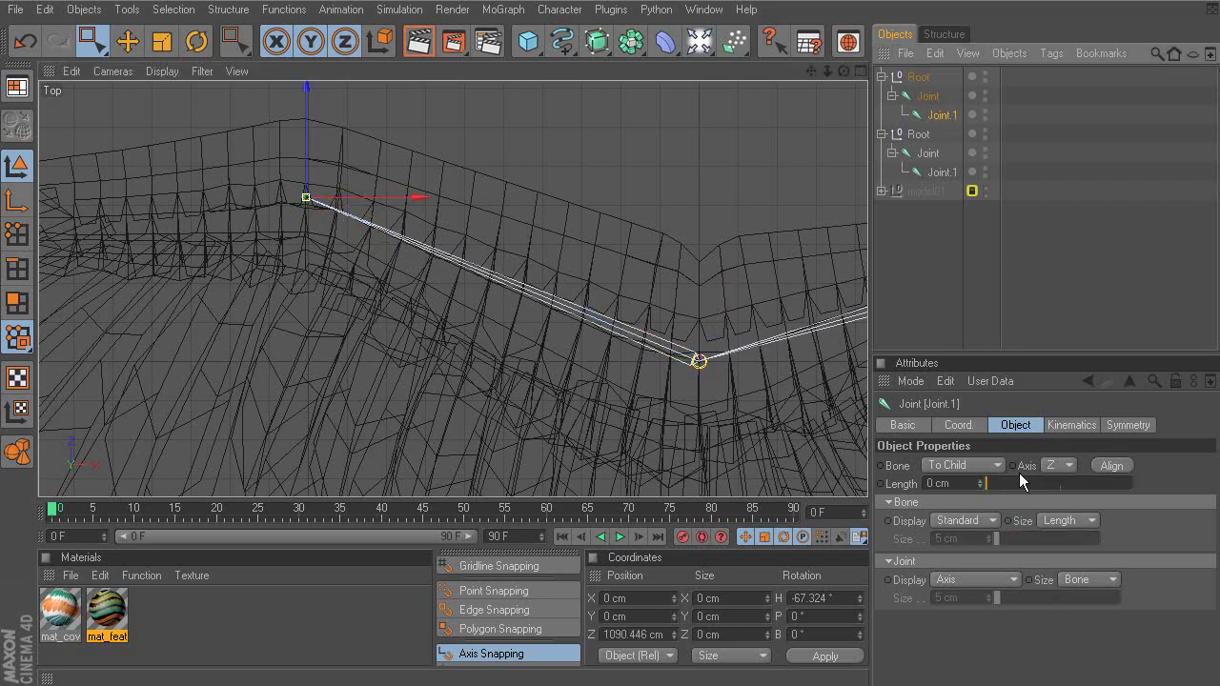
pyautogui.click(1041, 521)
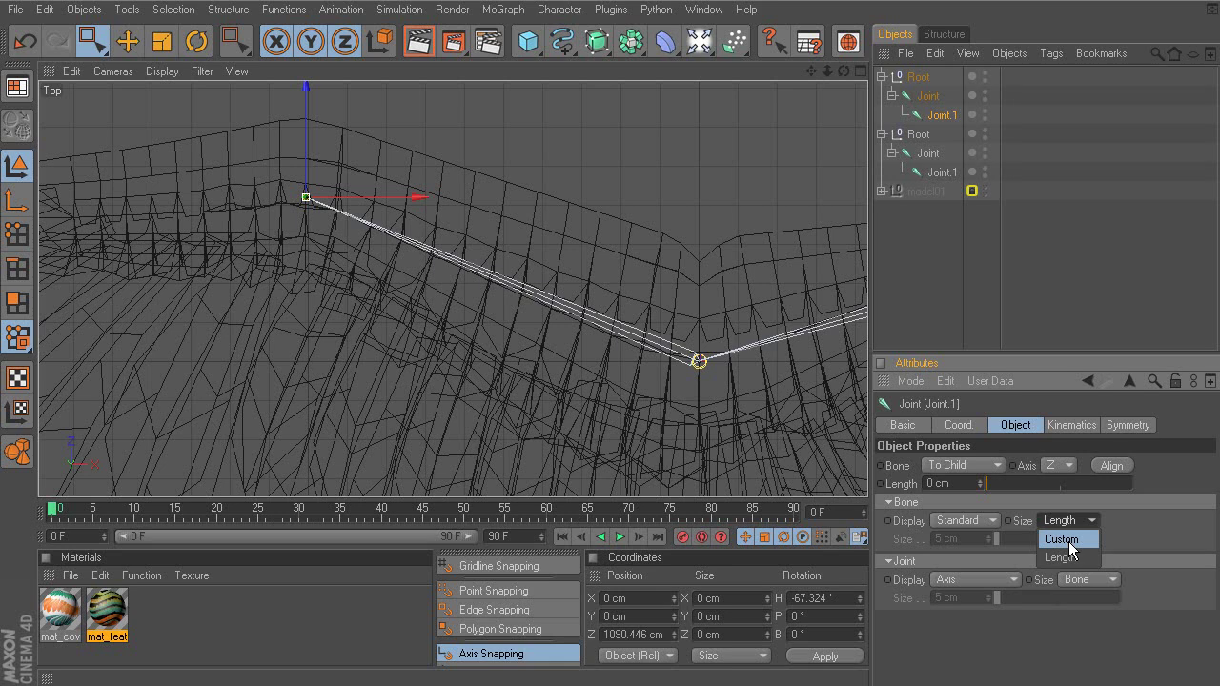
pyautogui.click(1058, 540)
pyautogui.doubleClick(937, 538)
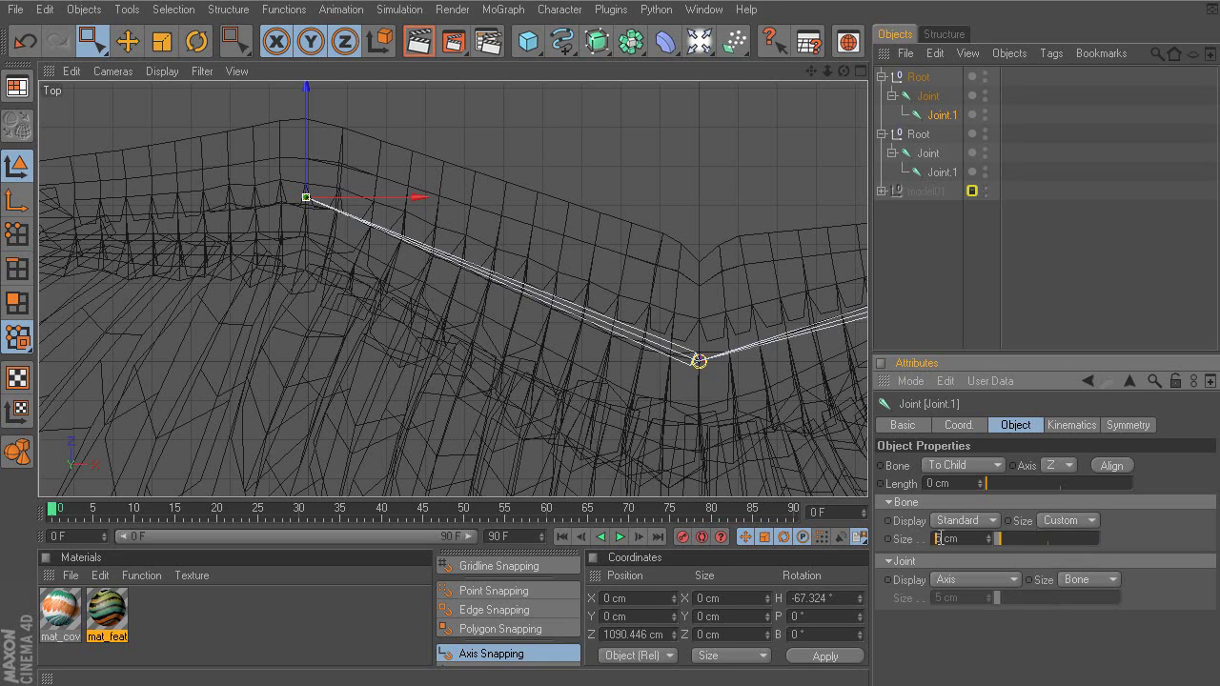
pyautogui.write('10')
pyautogui.press('Return')
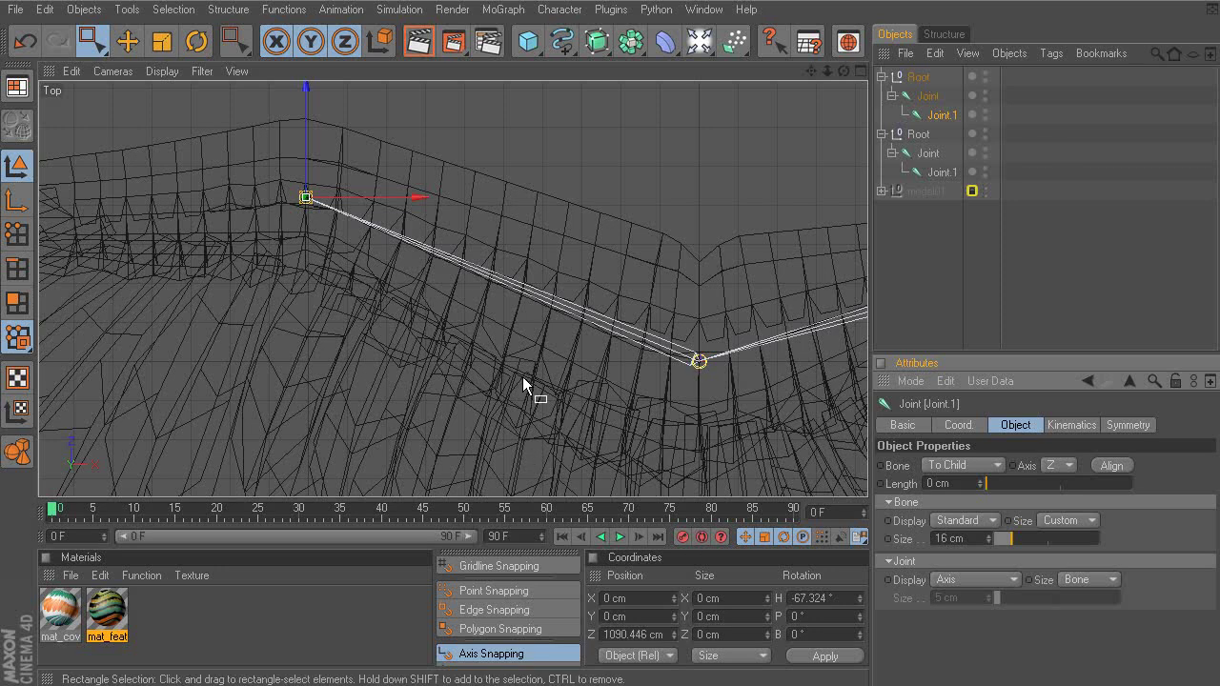
# Deselect the joints, then detach the recent tools list as a palette and dock it beside the Top viewport.
pyautogui.keyDown('alt'); pyautogui.moveTo(522, 376); pyautogui.dragTo(690, 429, button='middle'); pyautogui.keyUp('alt')
pyautogui.keyDown('alt'); pyautogui.moveTo(621, 333); pyautogui.dragTo(587, 296, button='middle'); pyautogui.keyUp('alt')
pyautogui.click(635, 235)
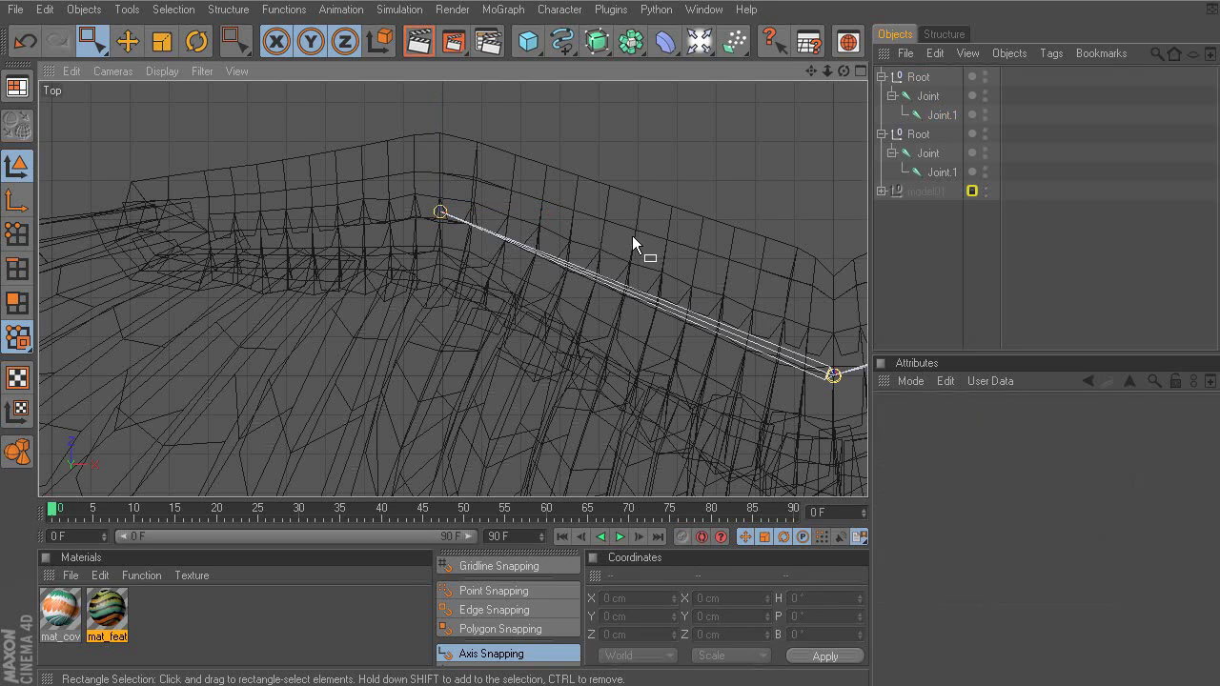
pyautogui.keyDown('alt'); pyautogui.moveTo(632, 235); pyautogui.dragTo(690, 230, button='middle'); pyautogui.keyUp('alt')
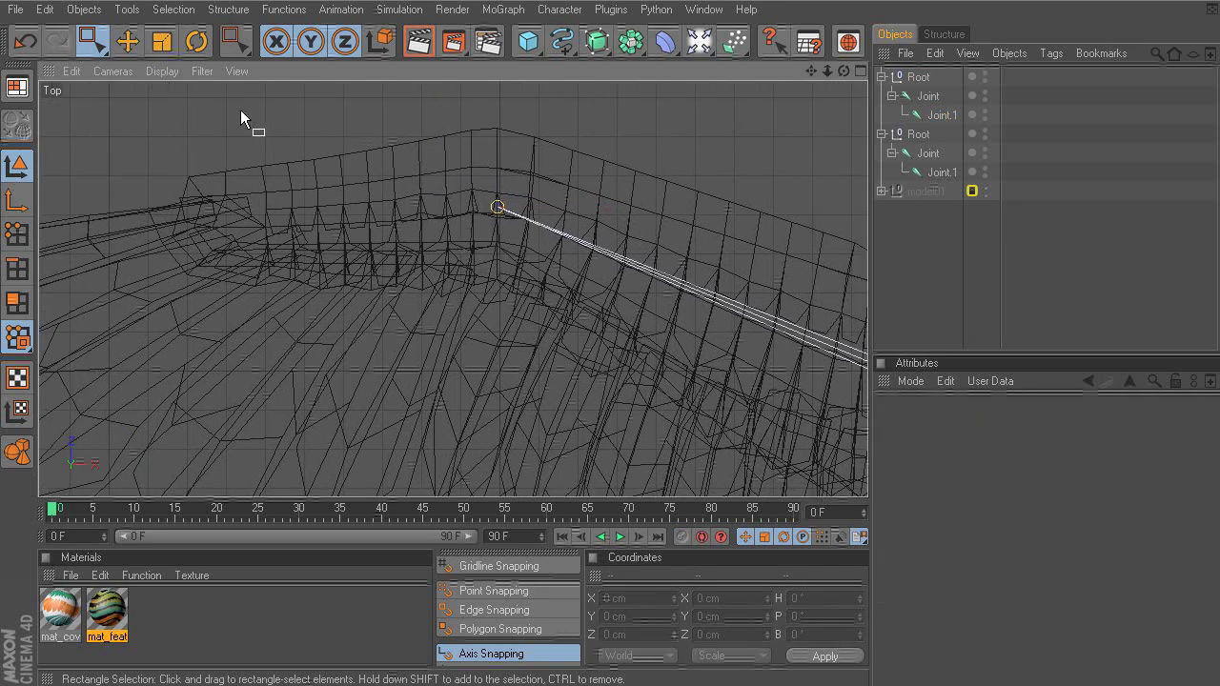
pyautogui.click(234, 50)
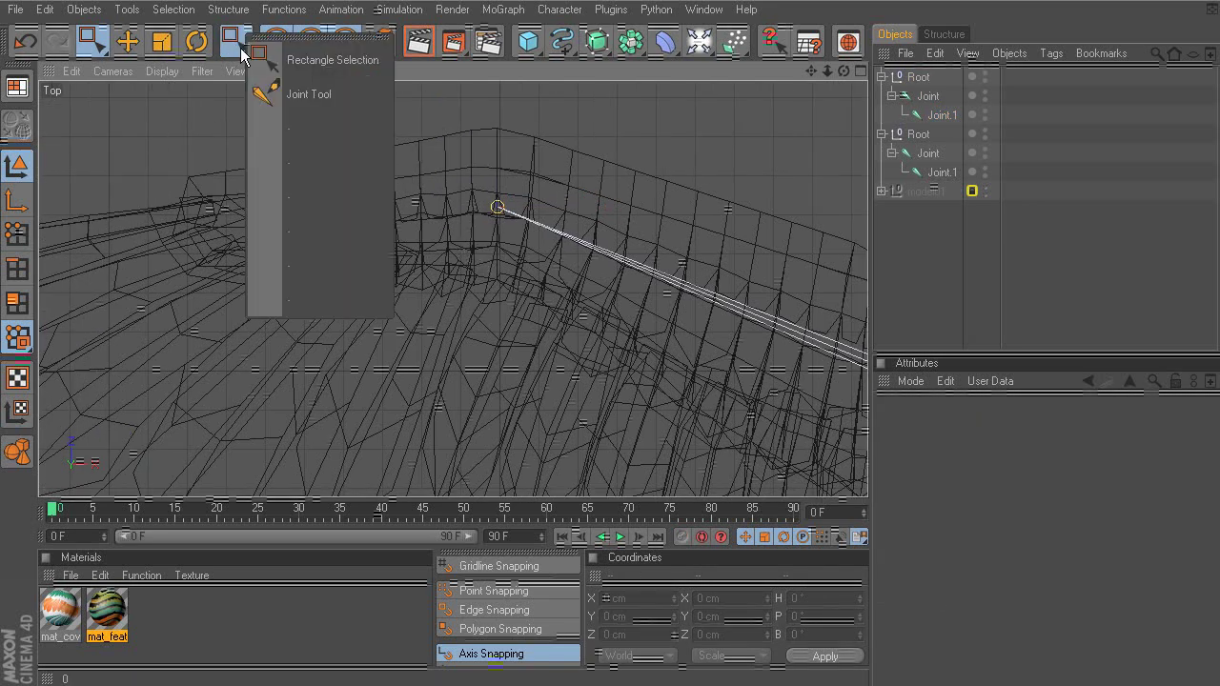
pyautogui.click(321, 39)
pyautogui.moveTo(298, 36); pyautogui.dragTo(79, 173)
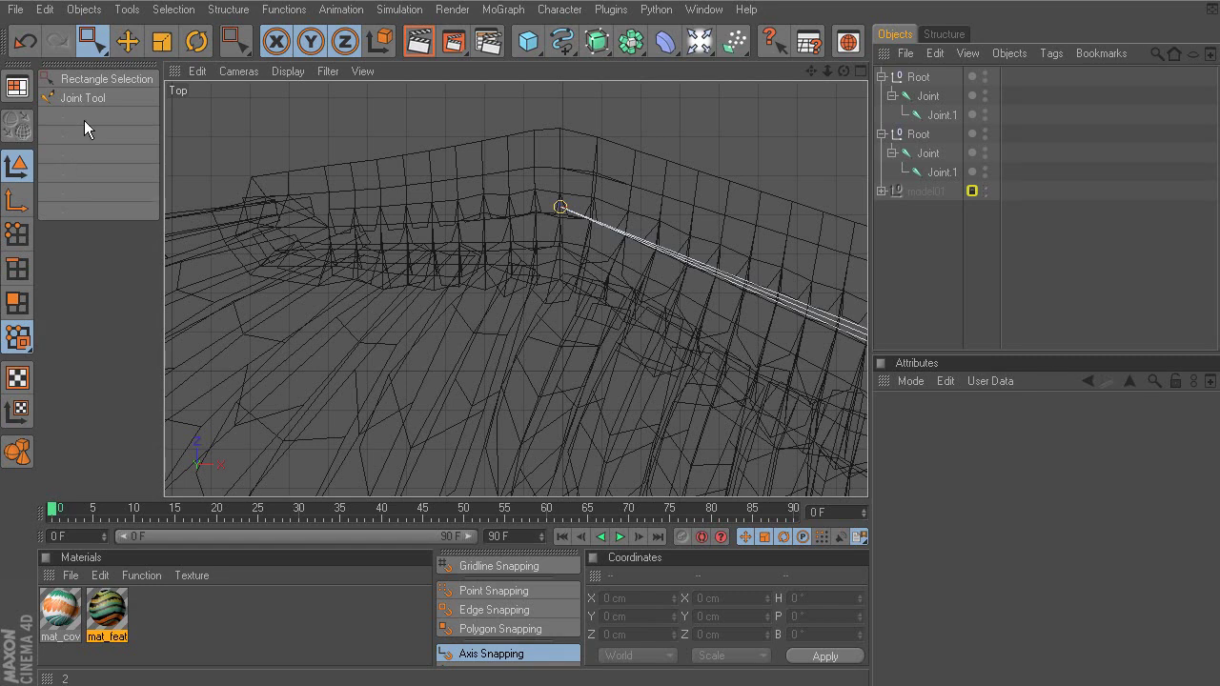
# Start a third joint chain with the Joint Tool, snapping its first joint onto the second chain's end joint at the outer bend.
pyautogui.click(91, 97)
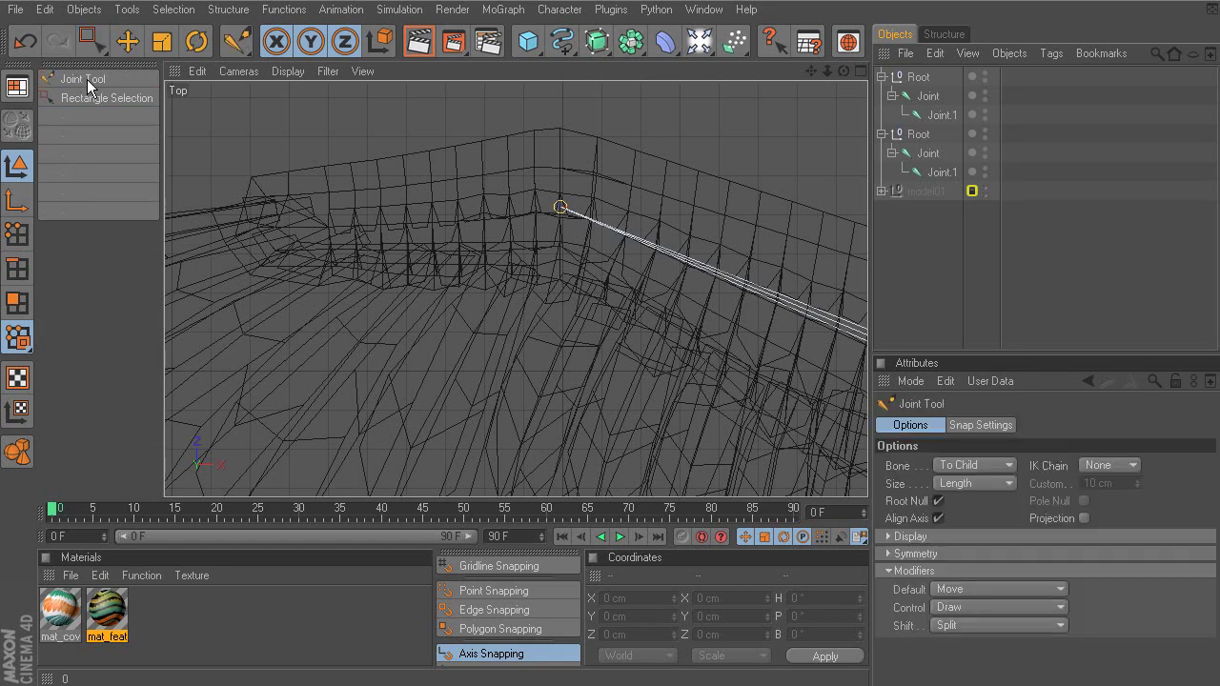
pyautogui.moveTo(534, 264)
pyautogui.keyDown('alt'); pyautogui.mouseDown(button='middle')
pyautogui.moveTo(488, 285)
pyautogui.moveTo(546, 279)
pyautogui.mouseUp(button='middle'); pyautogui.keyUp('alt')
pyautogui.scroll(2, 505, 271)
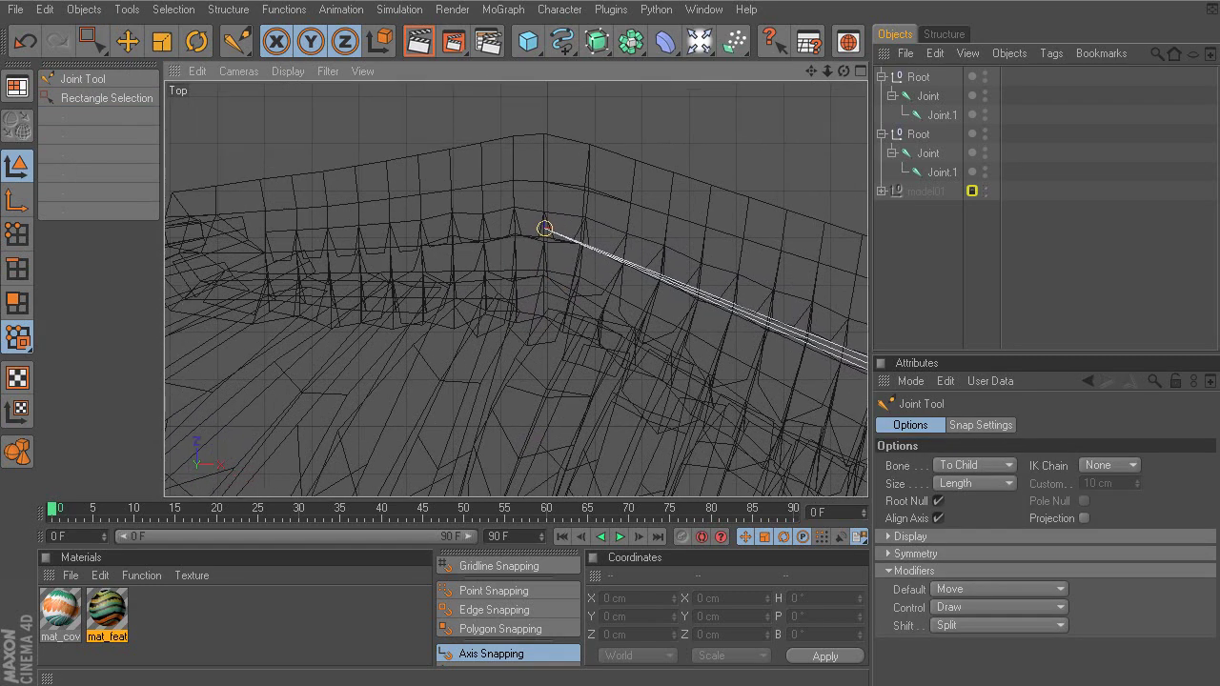
pyautogui.keyDown('ctrl'); pyautogui.click(542, 232); pyautogui.keyUp('ctrl')
# Add the third chain's second joint near the base of the outer feathers, about 853 cm from its first, and return to Rectangle Selection.
pyautogui.scroll(-2, 553, 281)
pyautogui.keyDown('alt'); pyautogui.moveTo(516, 273); pyautogui.dragTo(718, 257, button='middle'); pyautogui.keyUp('alt')
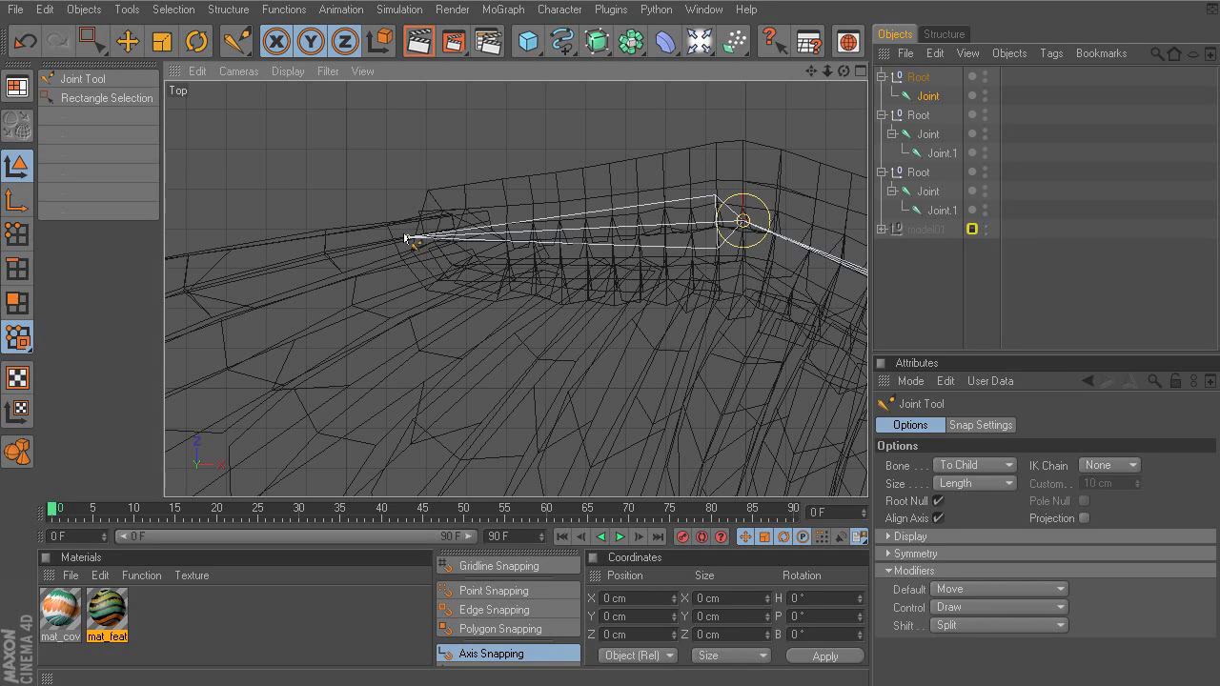
pyautogui.keyDown('ctrl'); pyautogui.moveTo(404, 239); pyautogui.dragTo(400, 241); pyautogui.keyUp('ctrl')
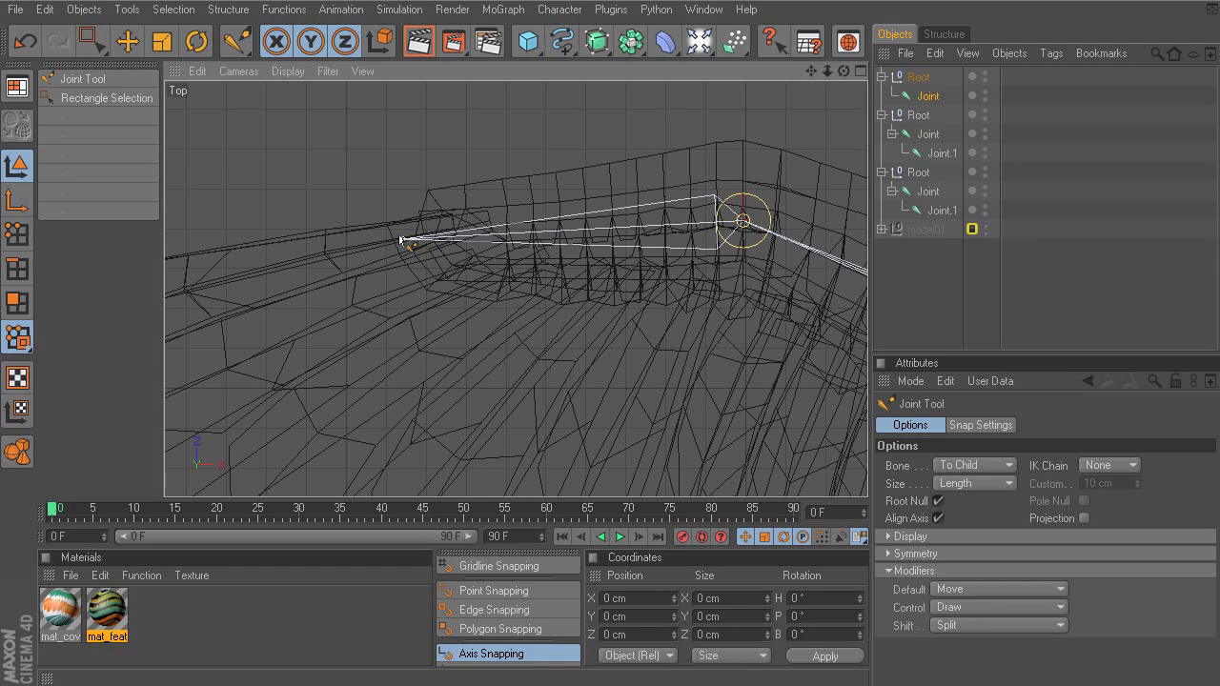
pyautogui.keyDown('ctrl'); pyautogui.click(400, 240); pyautogui.keyUp('ctrl')
pyautogui.keyDown('alt'); pyautogui.moveTo(630, 284); pyautogui.dragTo(412, 275, button='middle'); pyautogui.keyUp('alt')
pyautogui.press('space')
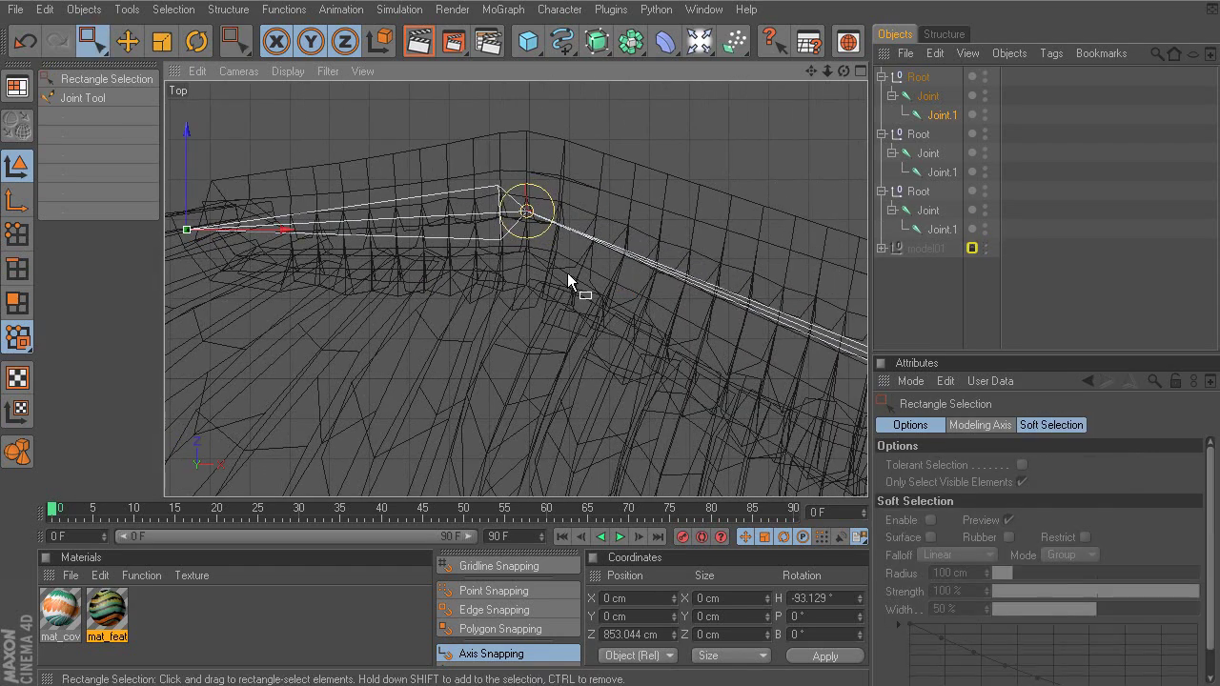
# Set the bone size of the third chain's first joint, at the outer bend, to Custom with 18 cm.
pyautogui.click(545, 237)
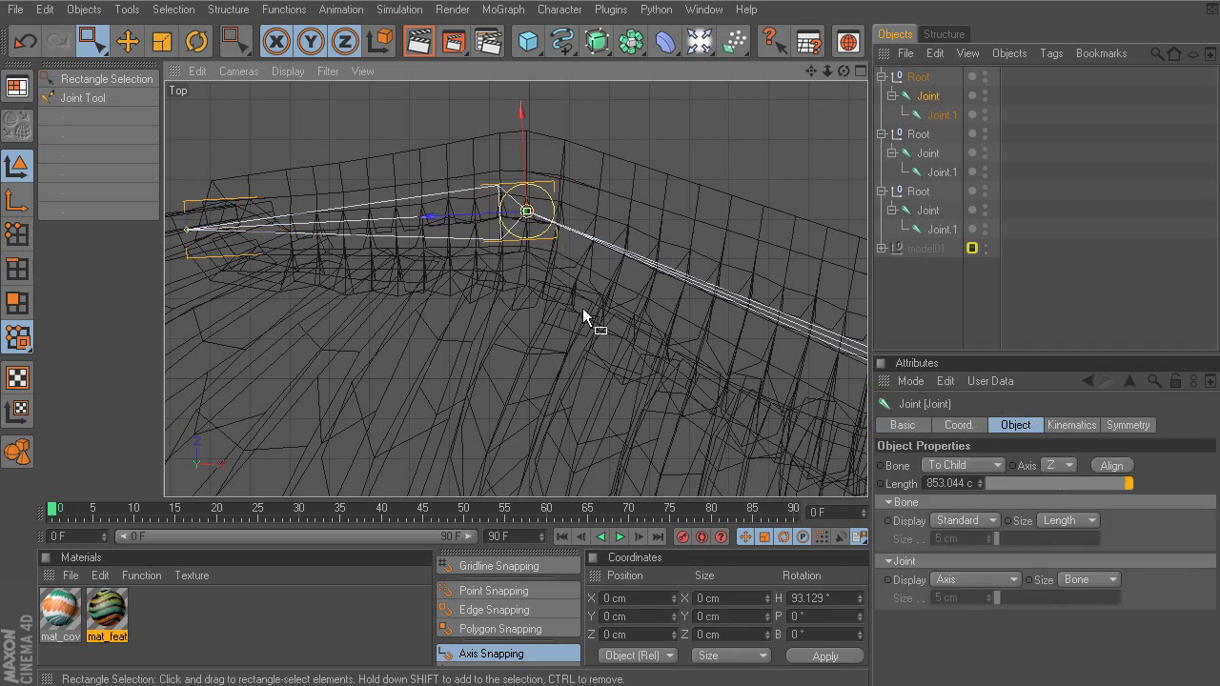
pyautogui.click(1076, 522)
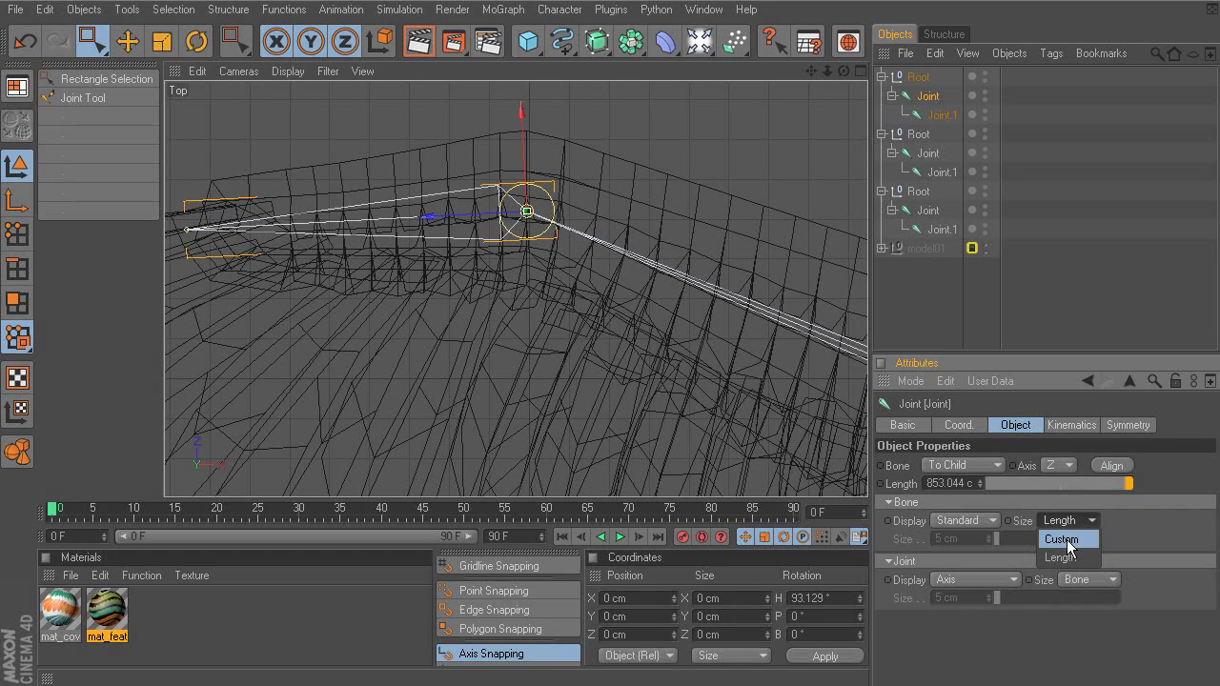
pyautogui.click(1065, 540)
pyautogui.moveTo(943, 539); pyautogui.dragTo(934, 538)
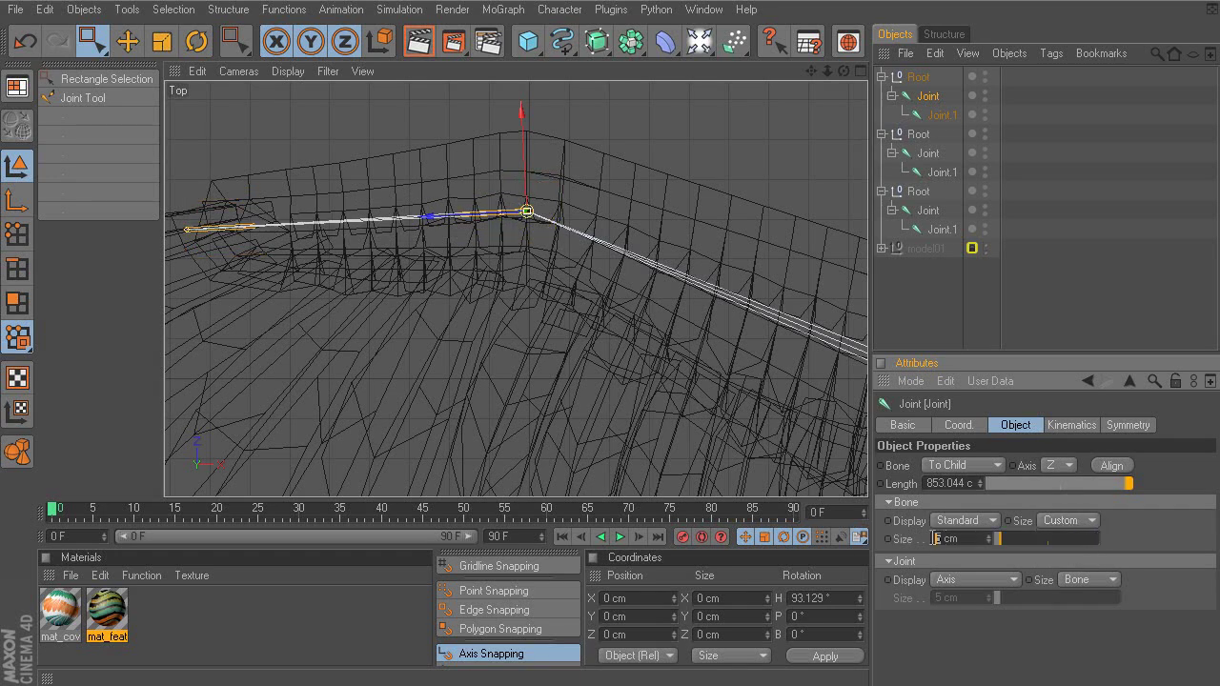
pyautogui.write('18')
pyautogui.press('Return')
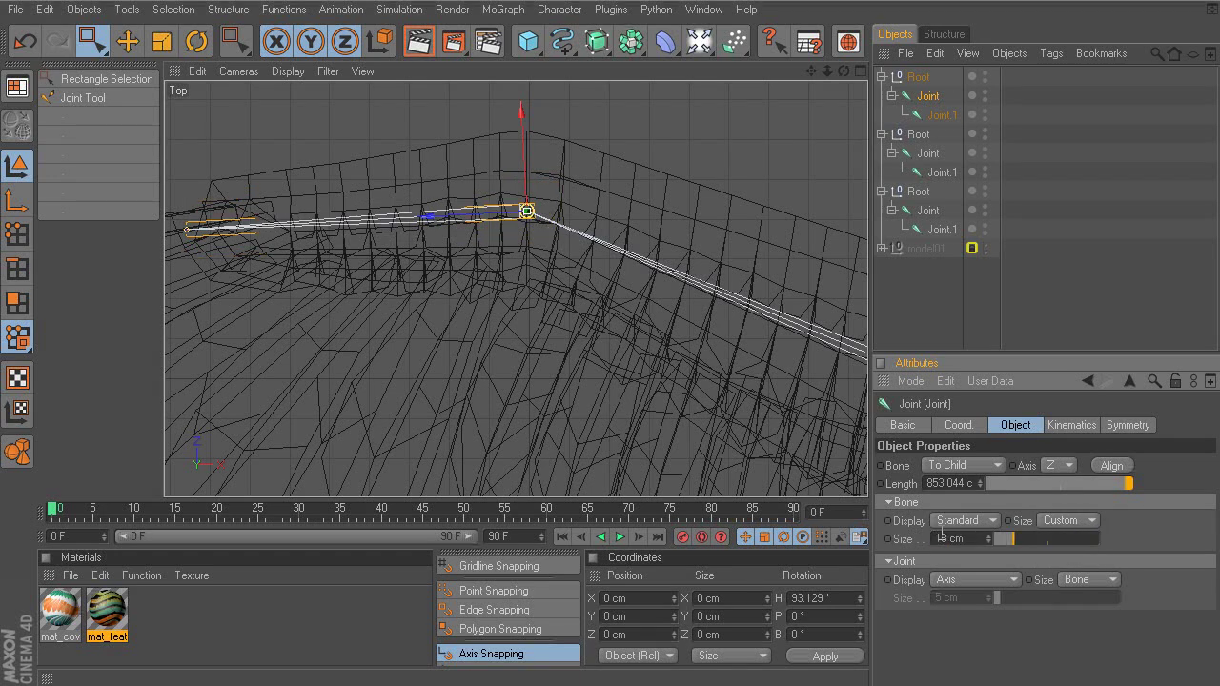
# Set the bone size of the third chain's end joint, Joint.1, to Custom with 16 cm.
pyautogui.keyDown('alt'); pyautogui.moveTo(319, 286); pyautogui.dragTo(427, 294, button='middle'); pyautogui.keyUp('alt')
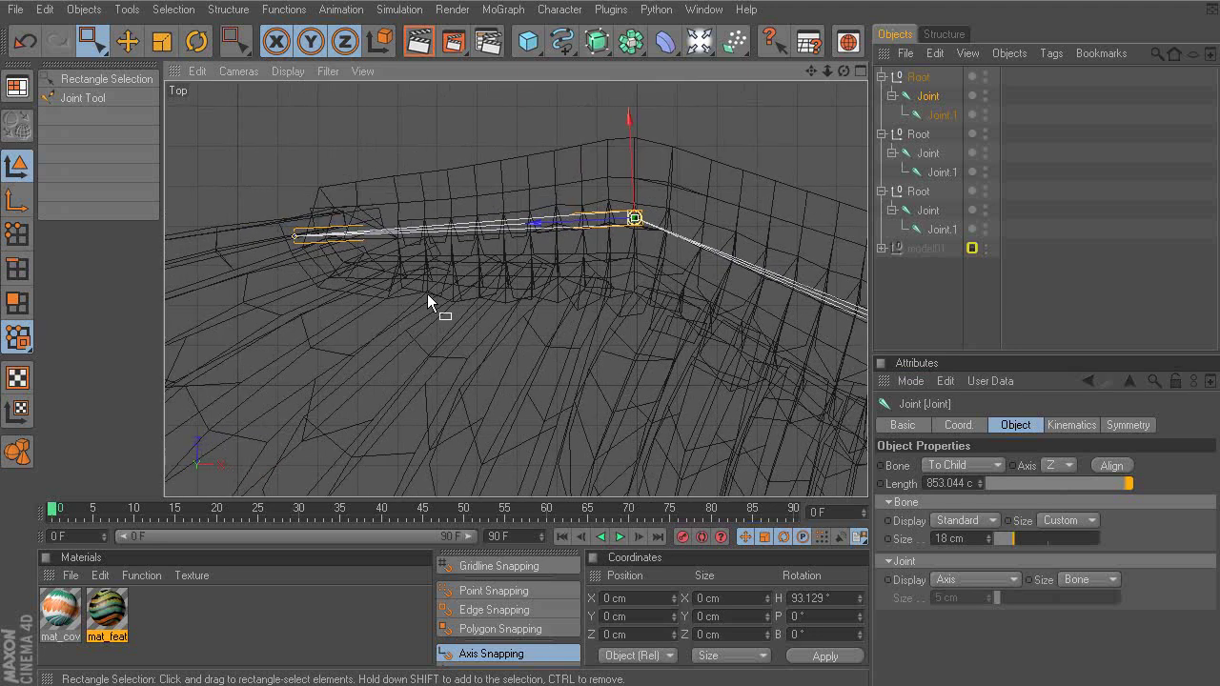
pyautogui.click(942, 115)
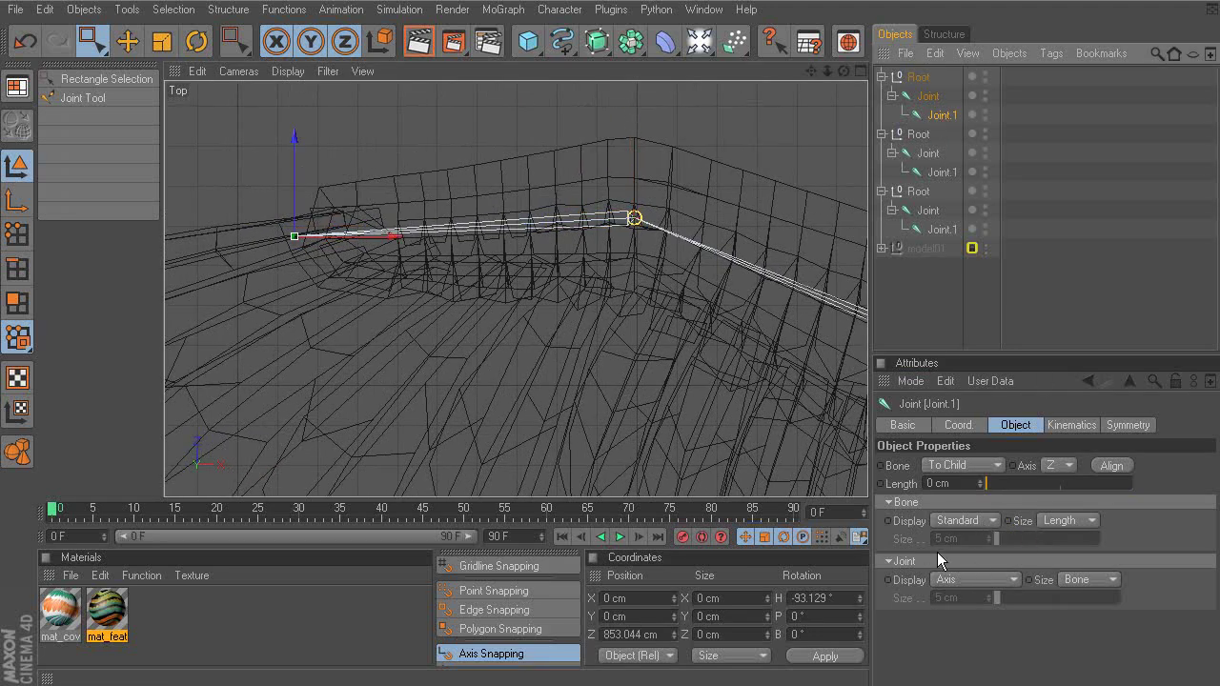
pyautogui.click(1058, 521)
pyautogui.click(1072, 540)
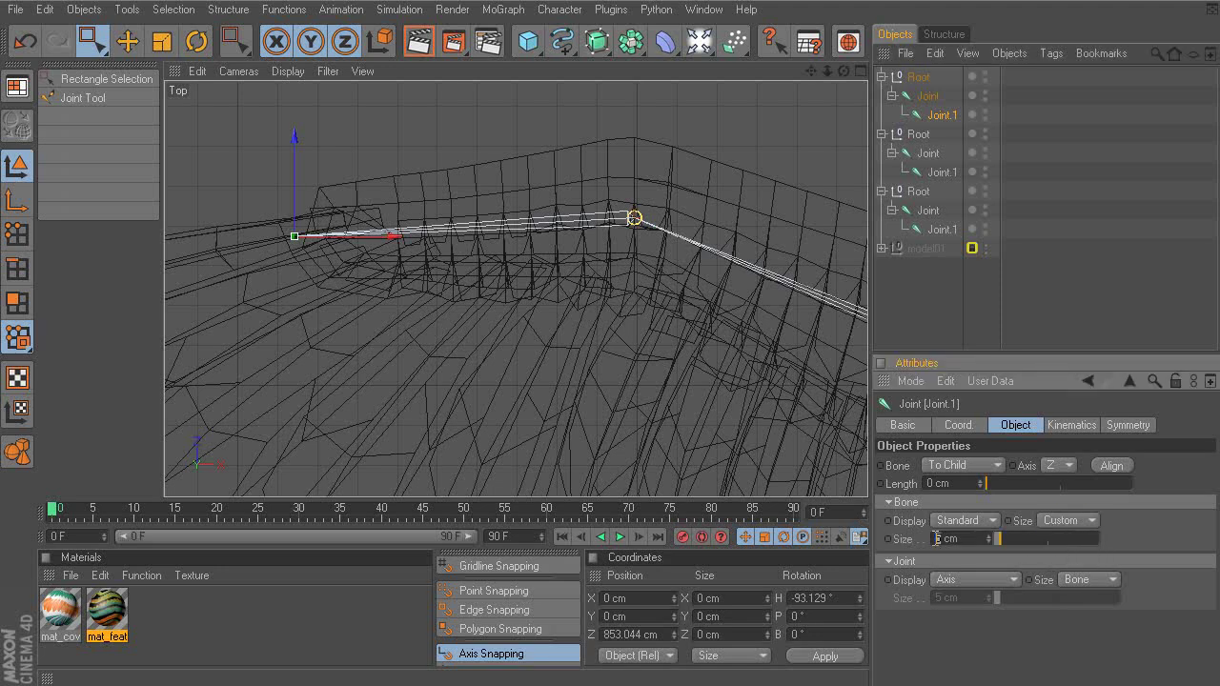
pyautogui.press('Return')
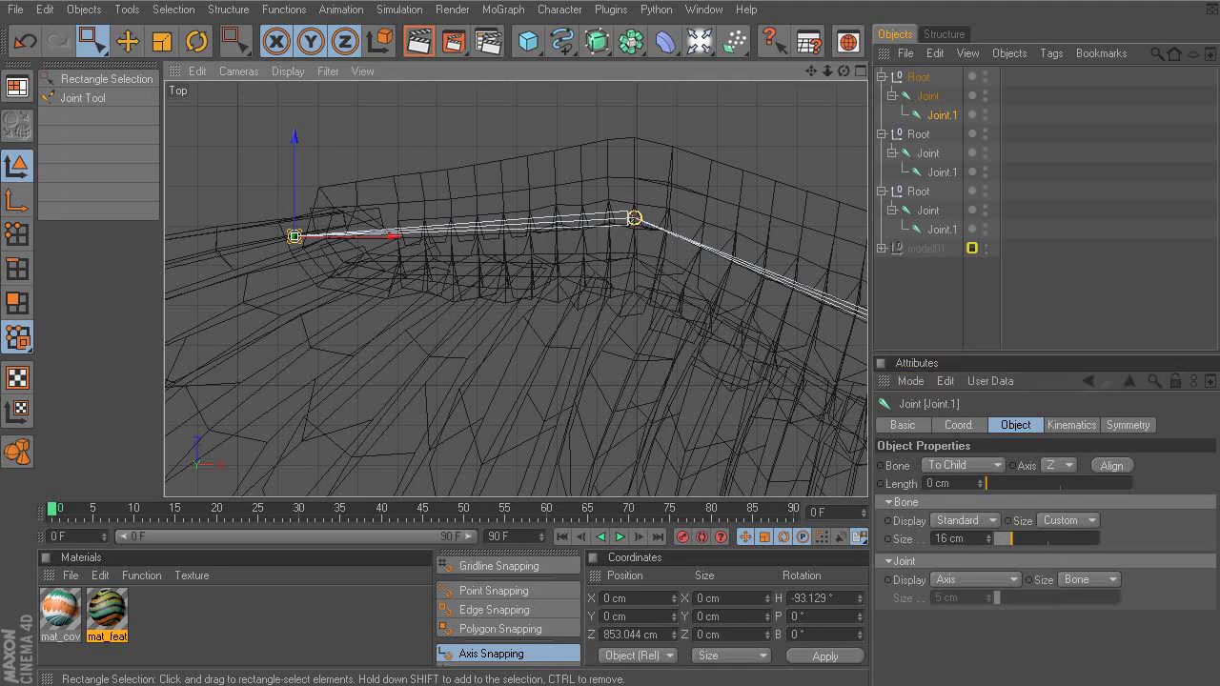
# Examine the axis orientation of the second chain's end joint at the outer bend, relative to the bones on both sides.
pyautogui.moveTo(478, 248); pyautogui.dragTo(405, 259, button='middle')
pyautogui.click(943, 174)
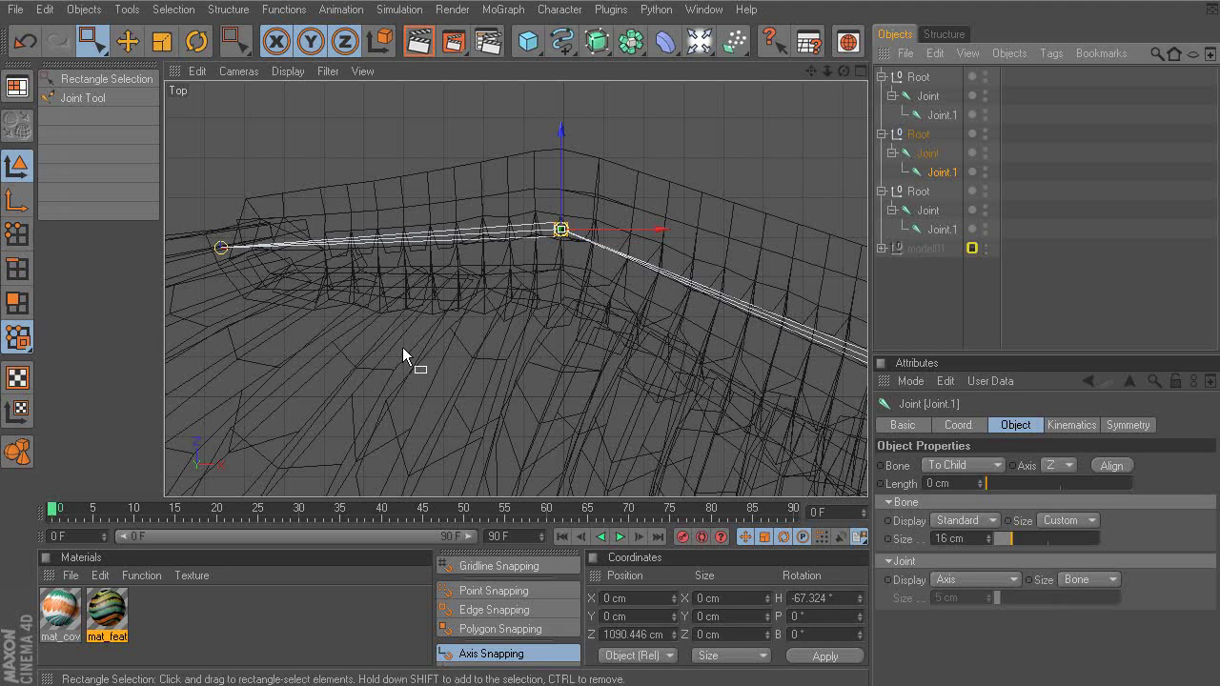
pyautogui.keyDown('alt'); pyautogui.moveTo(282, 278); pyautogui.dragTo(486, 311, button='middle'); pyautogui.keyUp('alt')
pyautogui.keyDown('alt'); pyautogui.moveTo(282, 278); pyautogui.dragTo(329, 286, button='right'); pyautogui.keyUp('alt')
pyautogui.scroll(3, 339, 291)
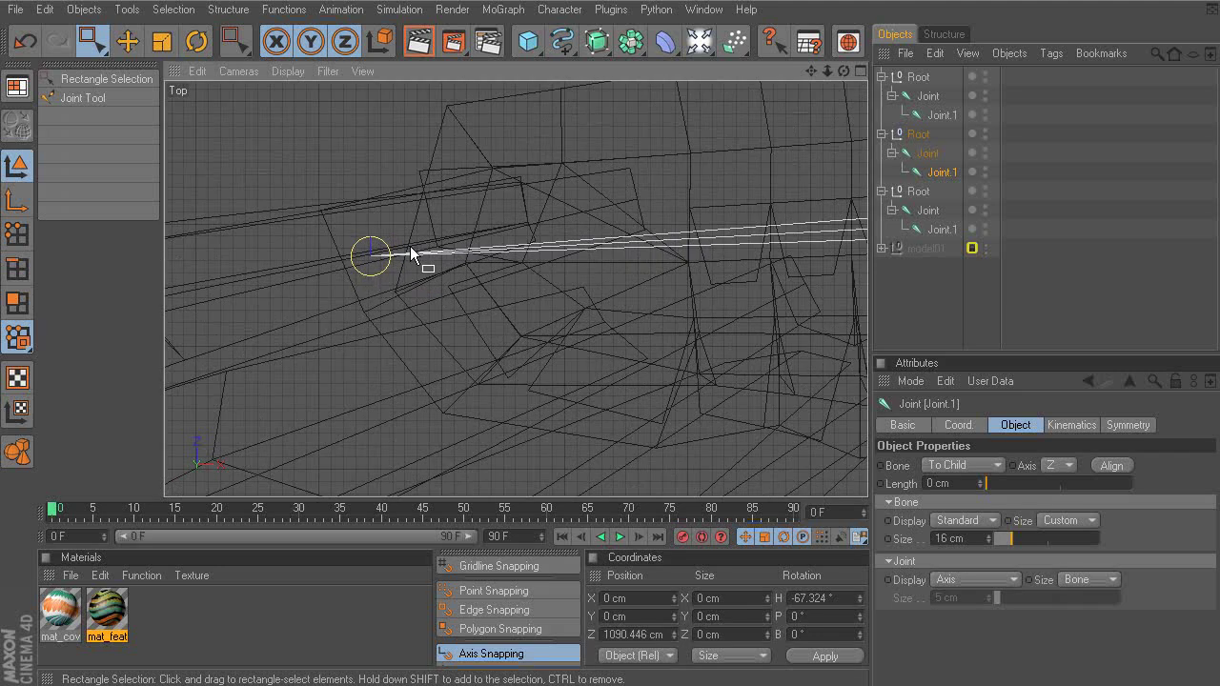
pyautogui.scroll(-2, 711, 316)
pyautogui.keyDown('alt'); pyautogui.moveTo(686, 298); pyautogui.dragTo(356, 275, button='middle'); pyautogui.keyUp('alt')
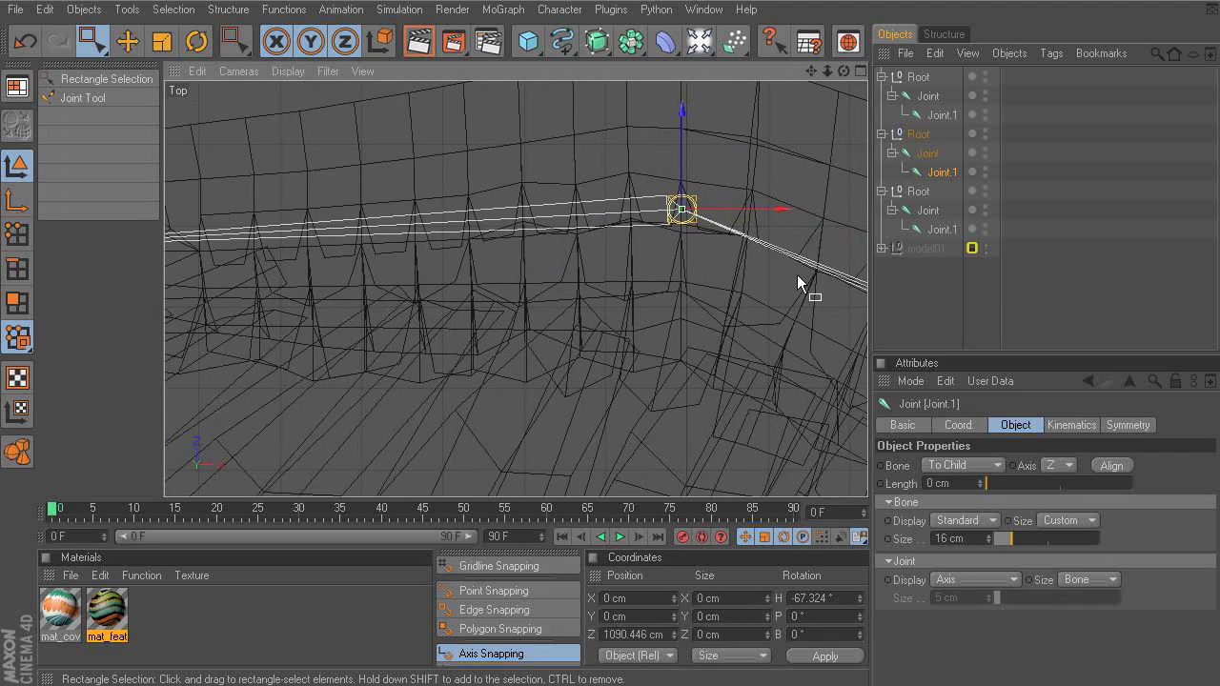
pyautogui.keyDown('alt'); pyautogui.moveTo(797, 274); pyautogui.dragTo(758, 266, button='middle'); pyautogui.keyUp('alt')
pyautogui.scroll(3, 508, 209)
pyautogui.keyDown('alt'); pyautogui.moveTo(530, 157); pyautogui.dragTo(452, 183, button='middle'); pyautogui.keyUp('alt')
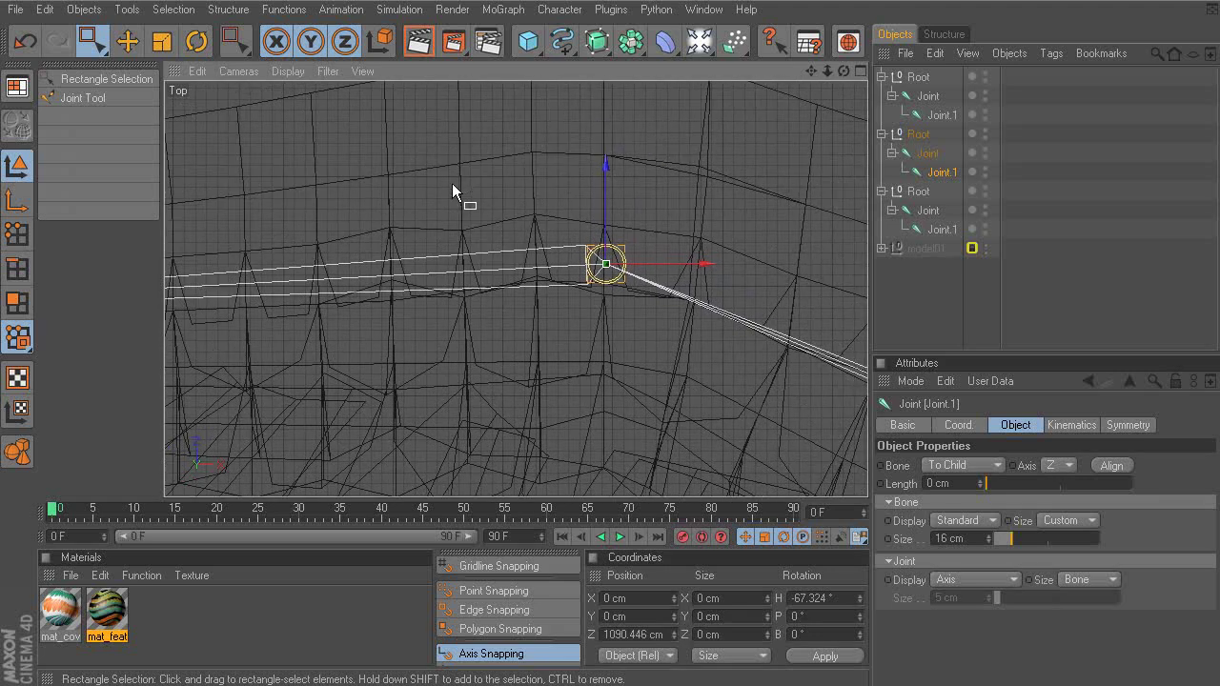
pyautogui.keyDown('alt'); pyautogui.moveTo(605, 166); pyautogui.dragTo(495, 178, button='middle'); pyautogui.keyUp('alt')
pyautogui.scroll(3, 543, 175)
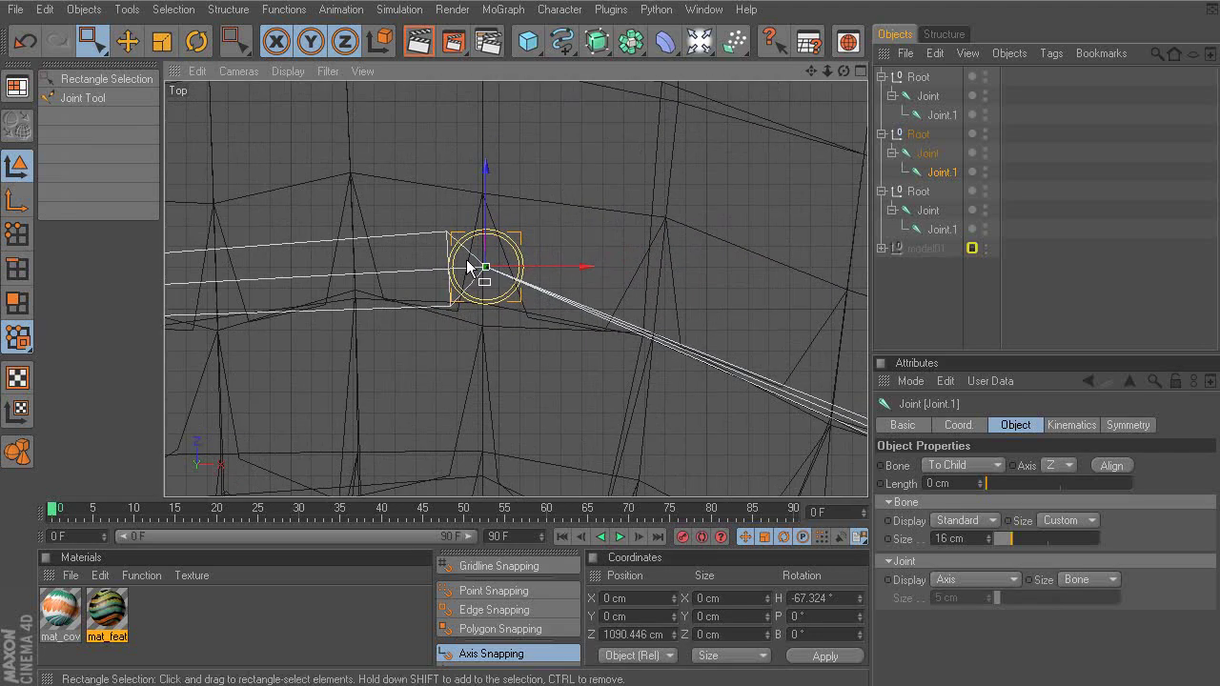
# Compare the axis orientation of the second chain's first joint with that of its end joint and the neighbouring chains' end joints.
pyautogui.click(930, 154)
pyautogui.scroll(-3, 629, 236)
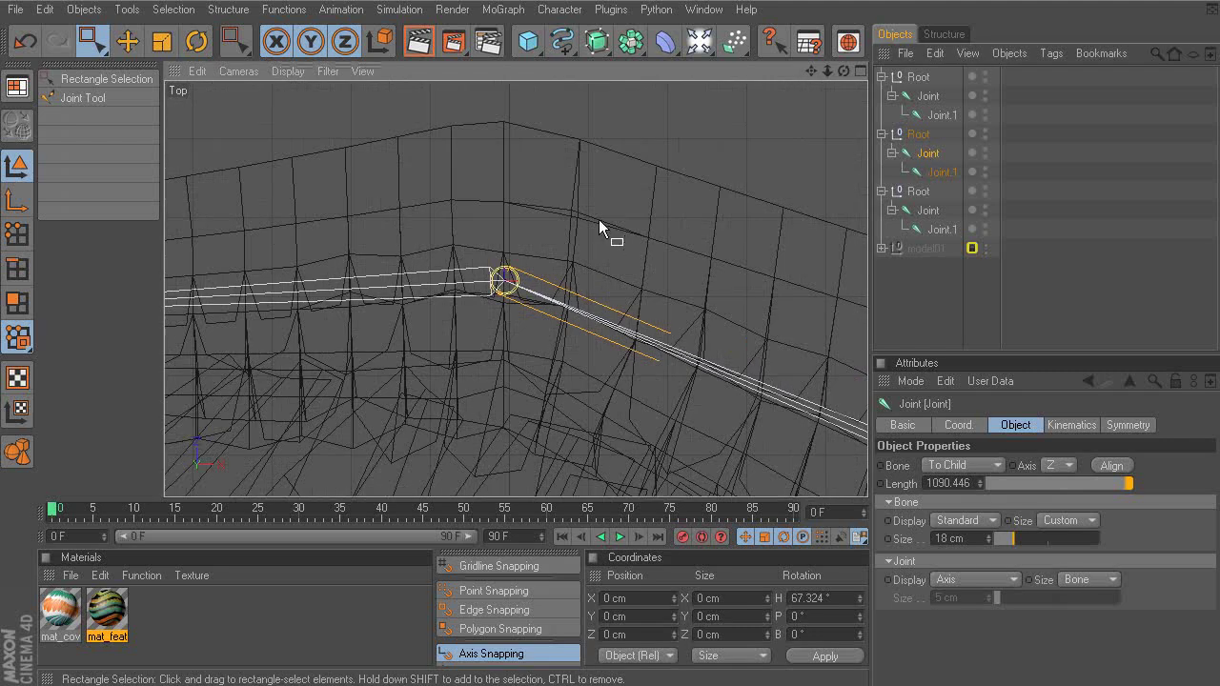
pyautogui.keyDown('alt'); pyautogui.moveTo(599, 219); pyautogui.dragTo(143, 57, button='middle'); pyautogui.keyUp('alt')
pyautogui.scroll(-3, 819, 395)
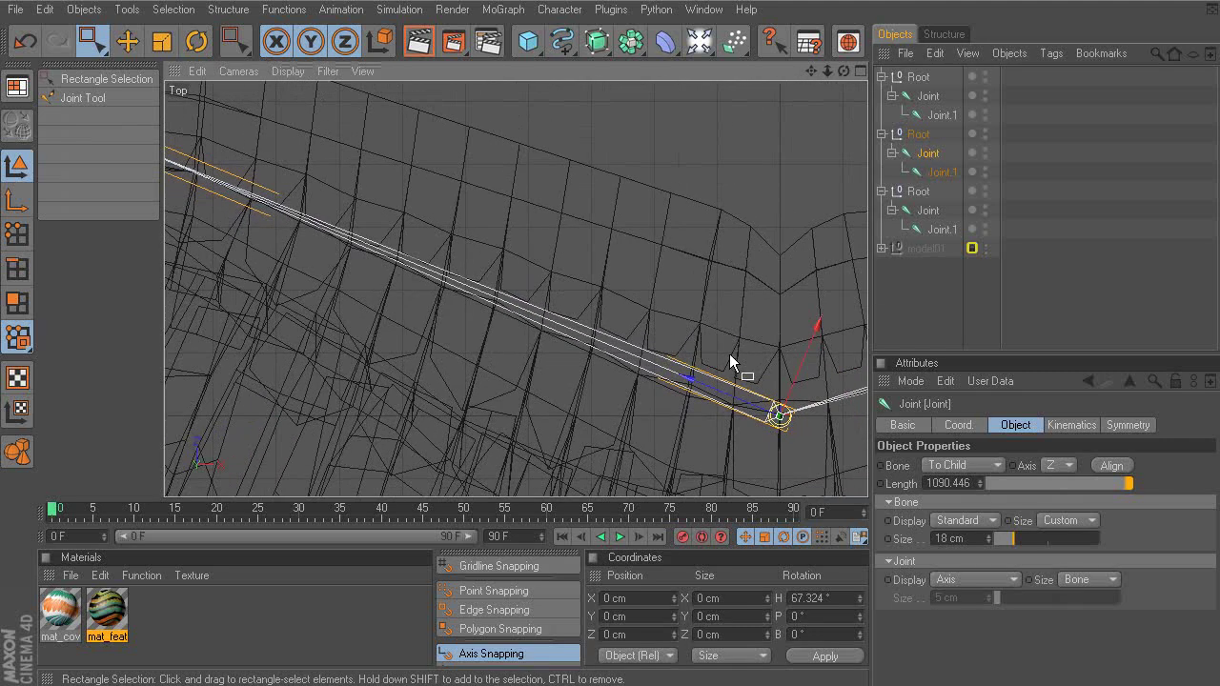
pyautogui.click(943, 172)
pyautogui.keyDown('alt'); pyautogui.moveTo(239, 171); pyautogui.dragTo(793, 215, button='middle'); pyautogui.keyUp('alt')
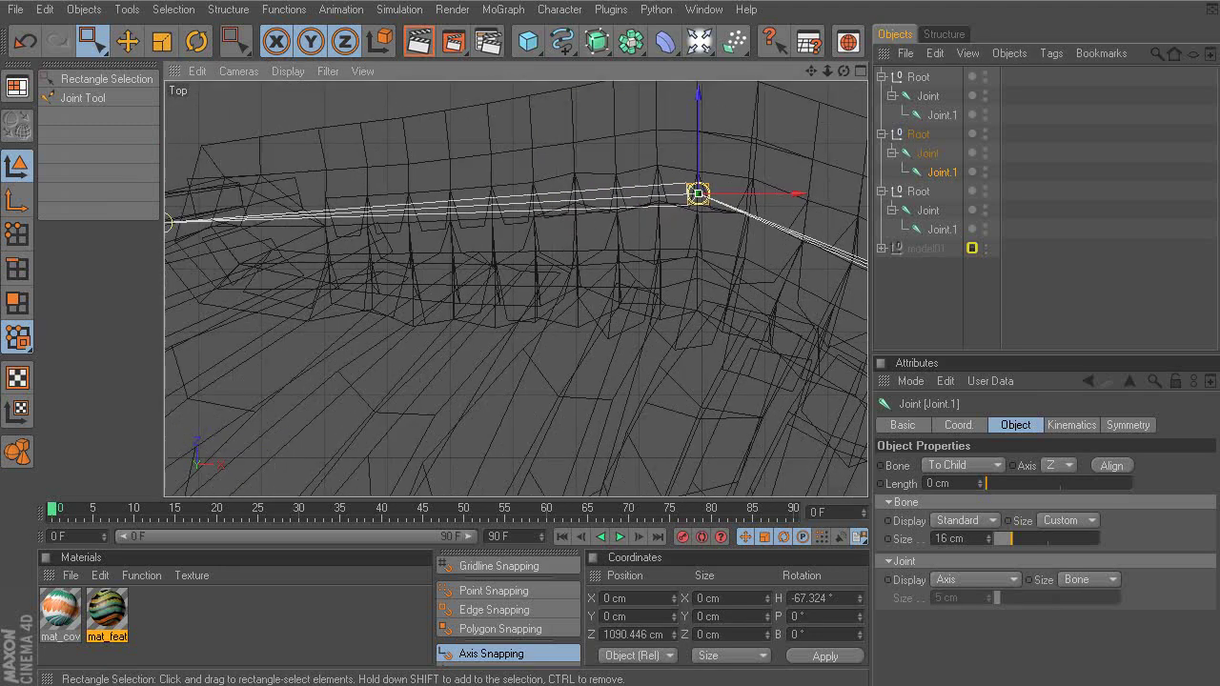
pyautogui.keyDown('alt'); pyautogui.moveTo(756, 405); pyautogui.dragTo(501, 425, button='middle'); pyautogui.keyUp('alt')
pyautogui.click(942, 230)
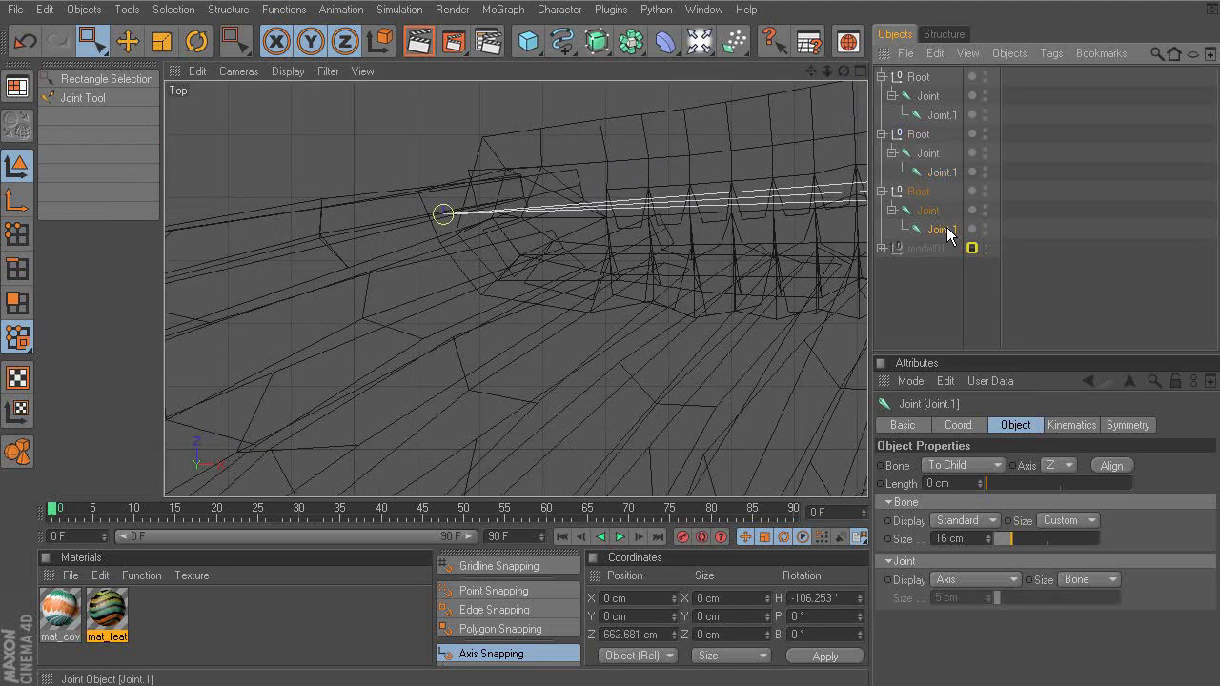
# Reset the H rotation of the third chain's end joint, at the base of the outer feathers.
pyautogui.click(942, 115)
pyautogui.keyDown('alt'); pyautogui.moveTo(445, 218); pyautogui.dragTo(412, 256, button='middle'); pyautogui.keyUp('alt')
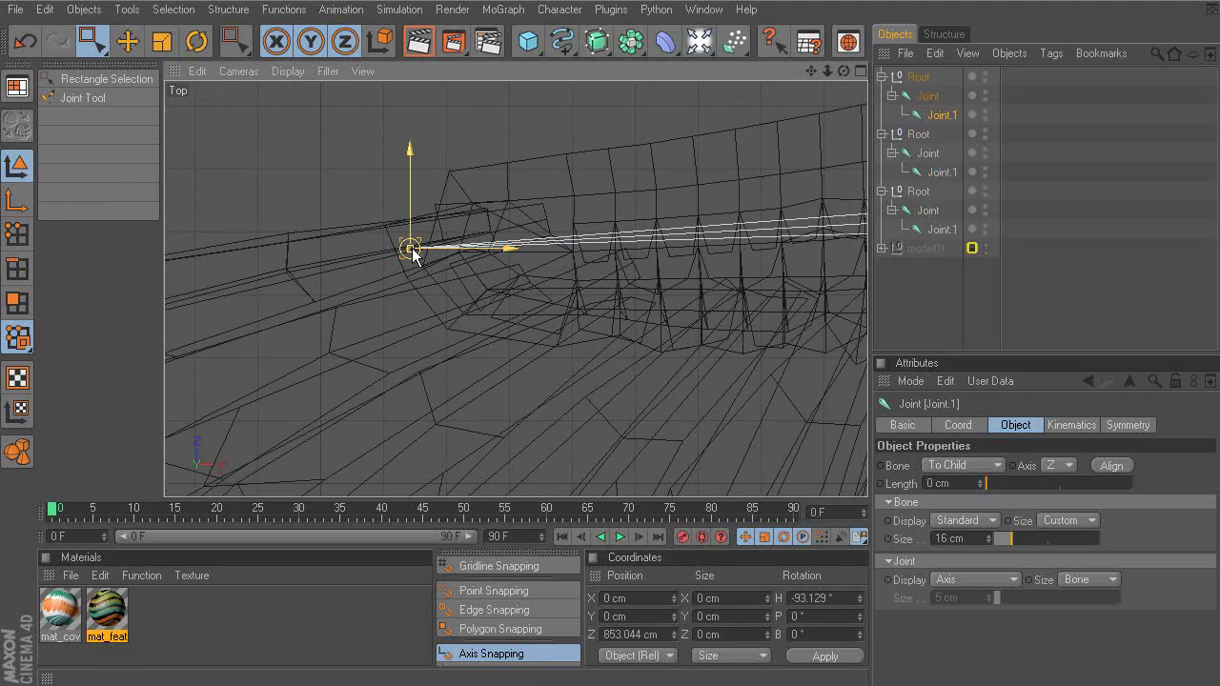
pyautogui.doubleClick(819, 598)
pyautogui.write('1')
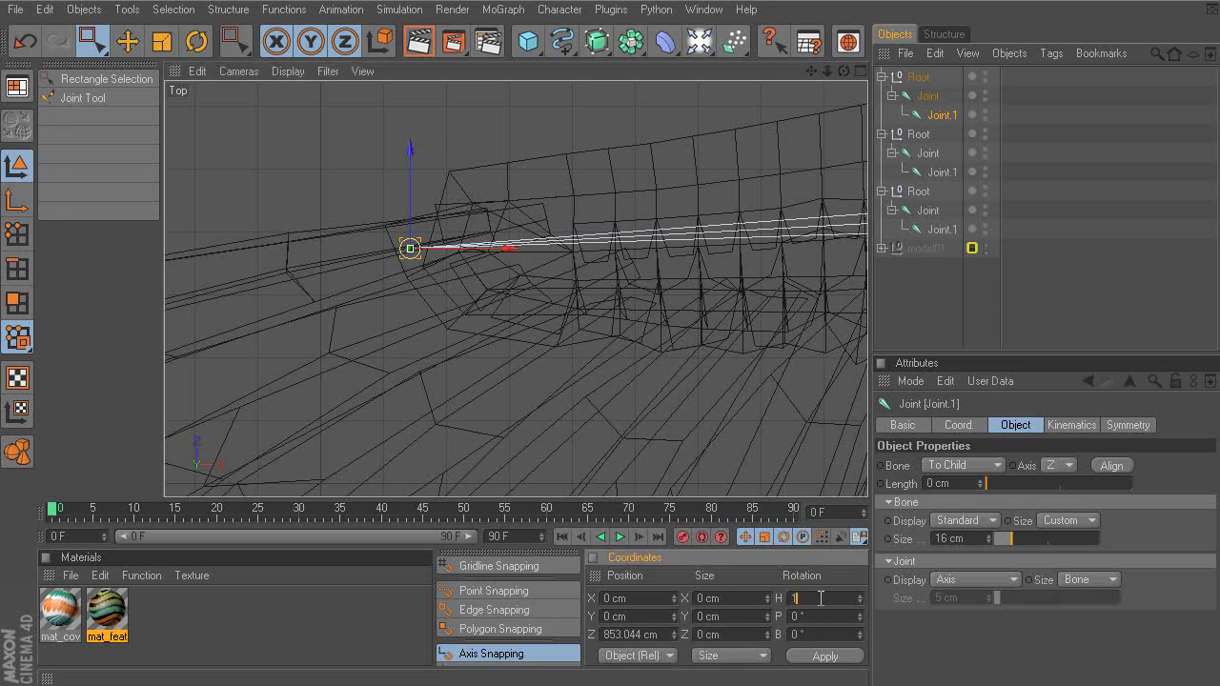
pyautogui.press('Return')
# Set the H rotation of the second chain's end joint, at the outer bend, to 0°.
pyautogui.click(946, 174)
pyautogui.keyDown('alt'); pyautogui.moveTo(704, 242); pyautogui.dragTo(616, 218, button='middle'); pyautogui.keyUp('alt')
pyautogui.click(829, 597)
pyautogui.doubleClick(829, 597)
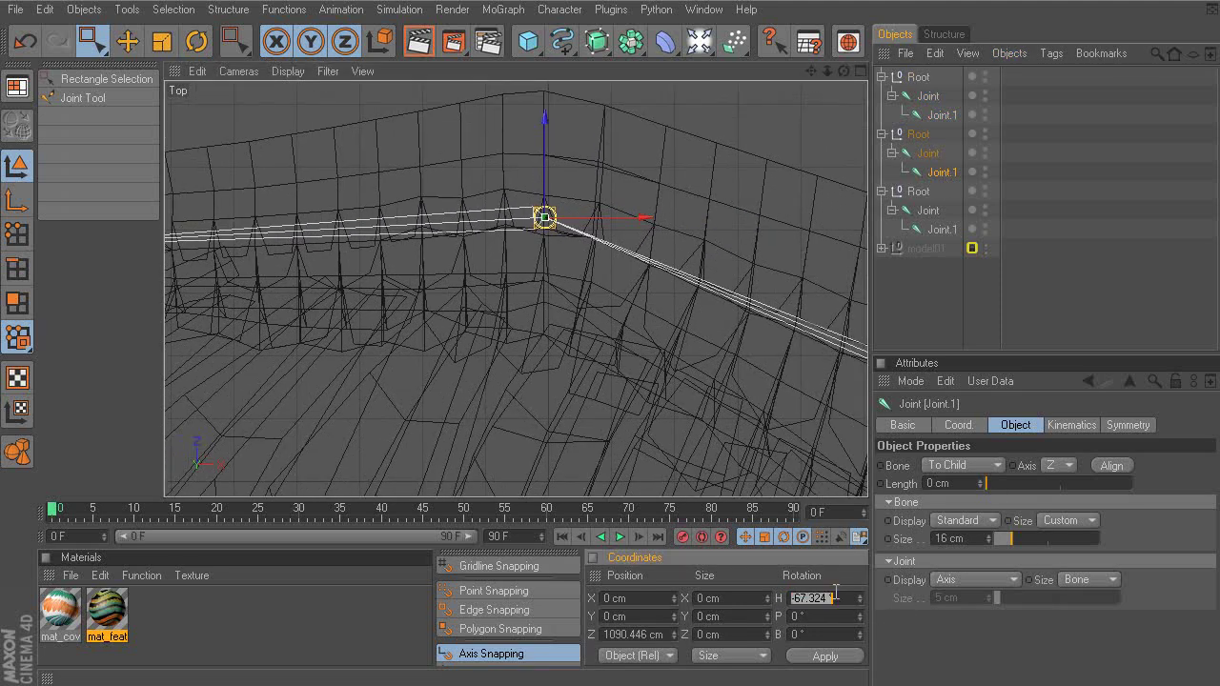
pyautogui.write('0')
pyautogui.press('Return')
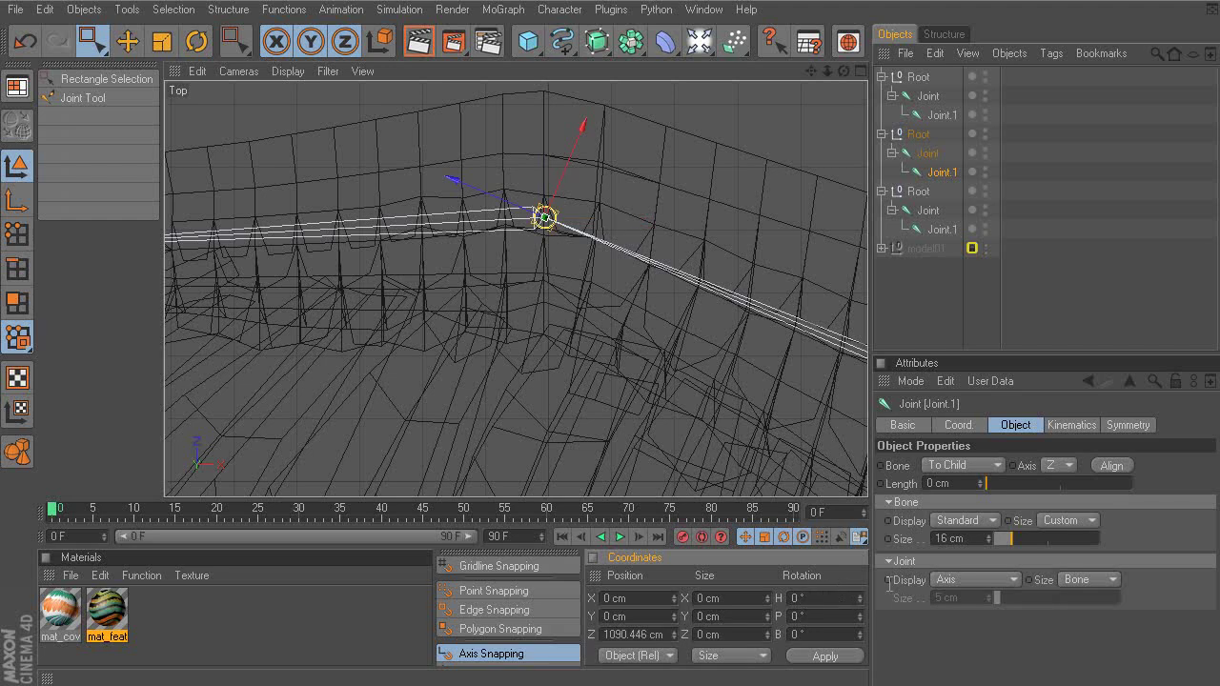
# Set the H rotation of the first chain's end joint, at the inner bend, to 0°.
pyautogui.click(942, 229)
pyautogui.keyDown('alt'); pyautogui.moveTo(660, 318); pyautogui.dragTo(492, 270, button='middle'); pyautogui.keyUp('alt')
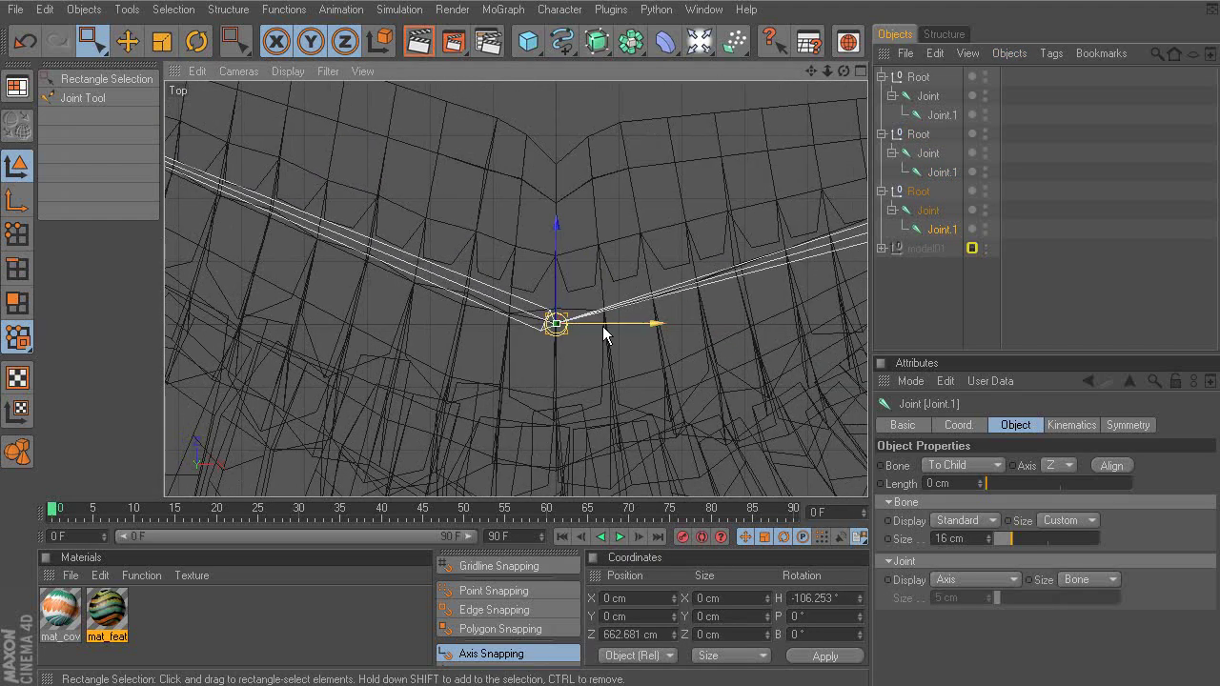
pyautogui.doubleClick(825, 598)
pyautogui.write('0')
pyautogui.press('Return')
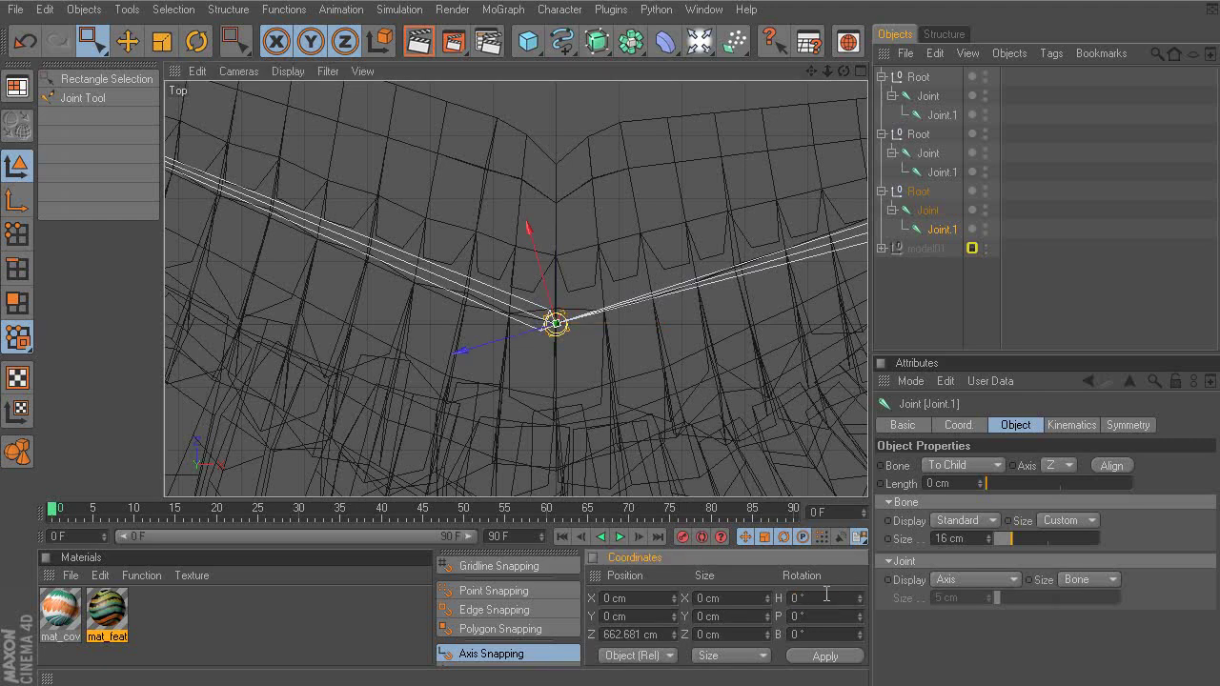
# Examine how the three bones line up with the feather rows along the wing, from the body to the outer feathers.
pyautogui.keyDown('alt'); pyautogui.moveTo(626, 280); pyautogui.dragTo(583, 270, button='right'); pyautogui.keyUp('alt')
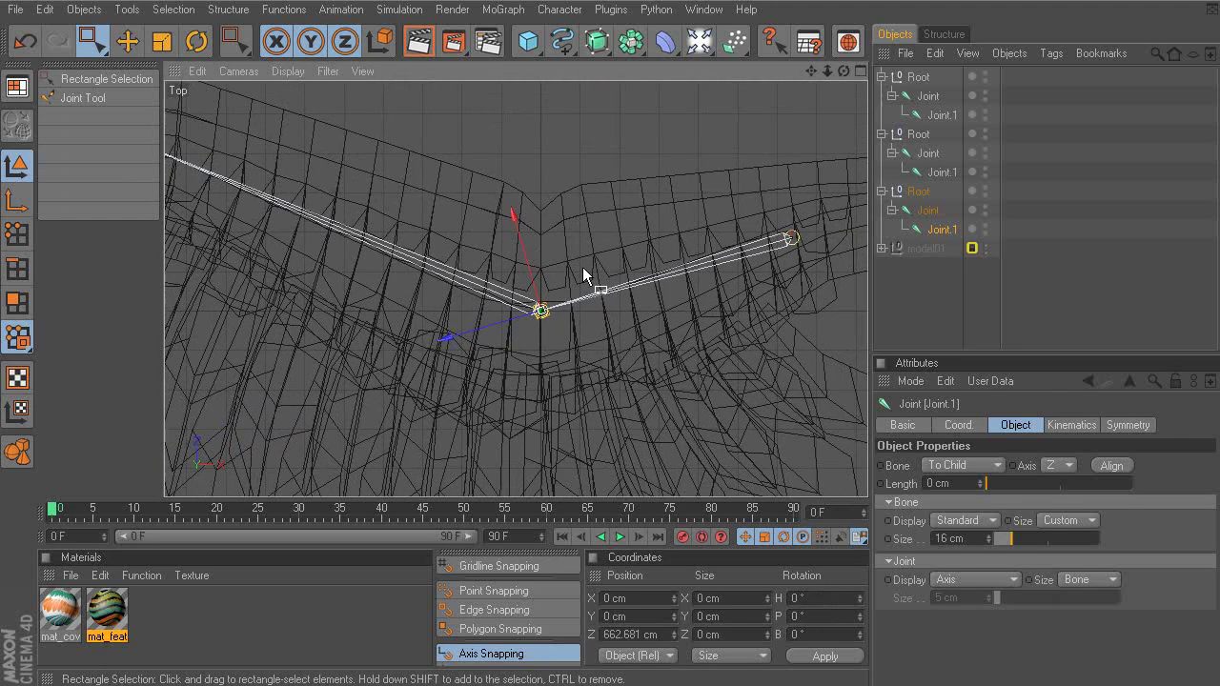
pyautogui.keyDown('alt'); pyautogui.moveTo(585, 274); pyautogui.dragTo(583, 298, button='middle'); pyautogui.keyUp('alt')
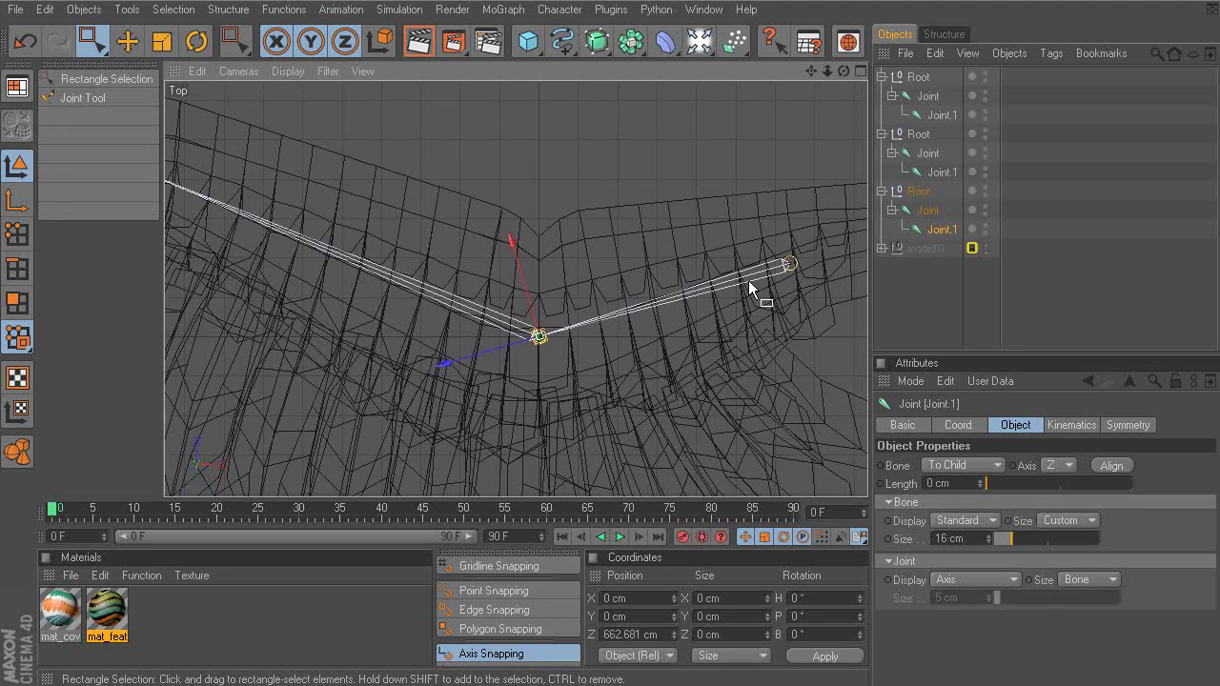
pyautogui.keyDown('alt'); pyautogui.moveTo(478, 329); pyautogui.dragTo(769, 378, button='middle'); pyautogui.keyUp('alt')
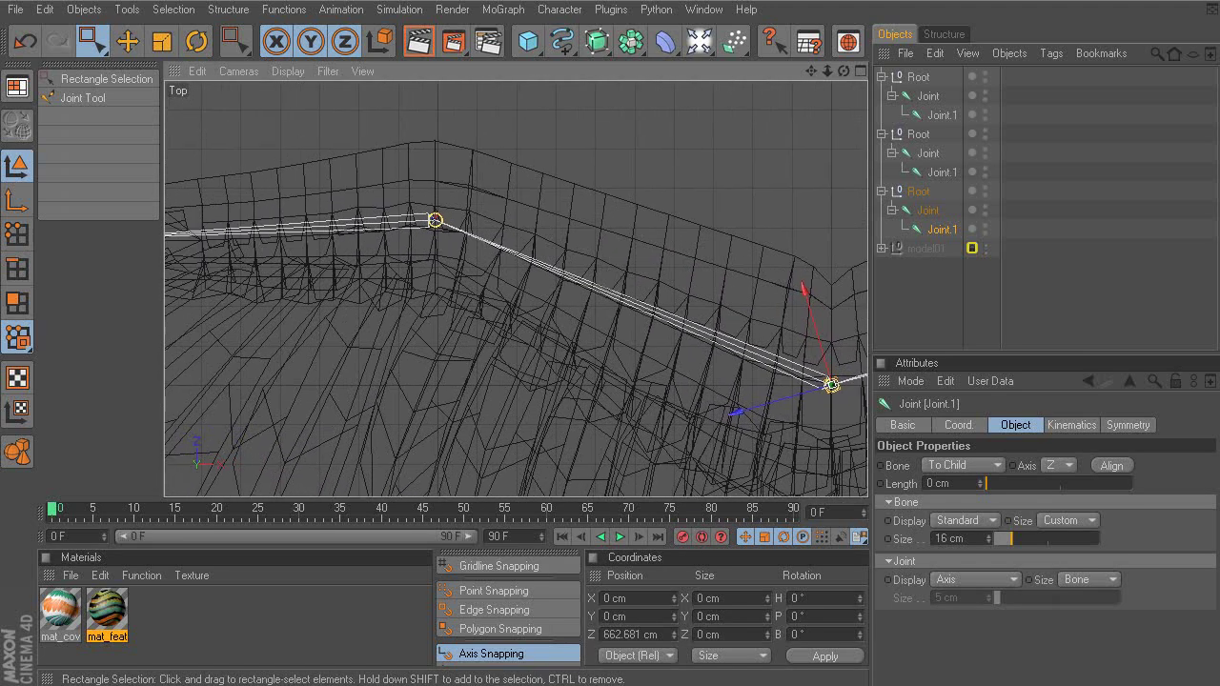
pyautogui.keyDown('alt'); pyautogui.moveTo(703, 441); pyautogui.dragTo(430, 311, button='middle'); pyautogui.keyUp('alt')
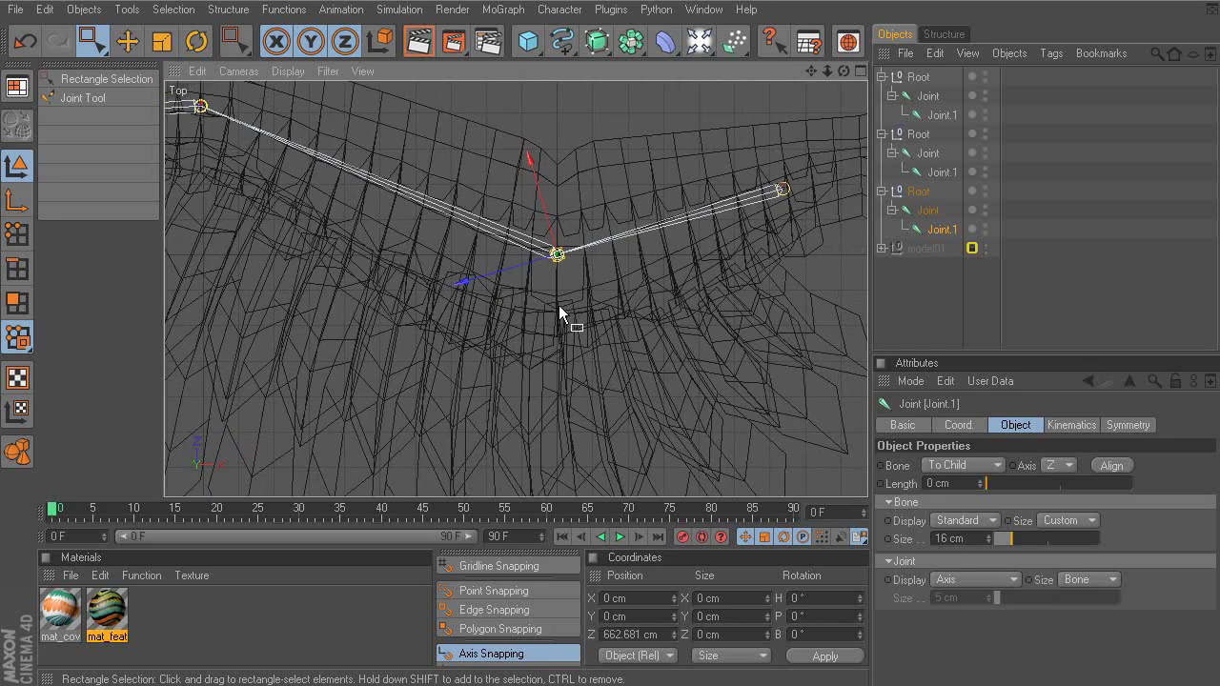
pyautogui.keyDown('alt'); pyautogui.moveTo(629, 361); pyautogui.dragTo(581, 292, button='middle'); pyautogui.keyUp('alt')
pyautogui.keyDown('alt'); pyautogui.moveTo(684, 282); pyautogui.dragTo(669, 280, button='right'); pyautogui.keyUp('alt')
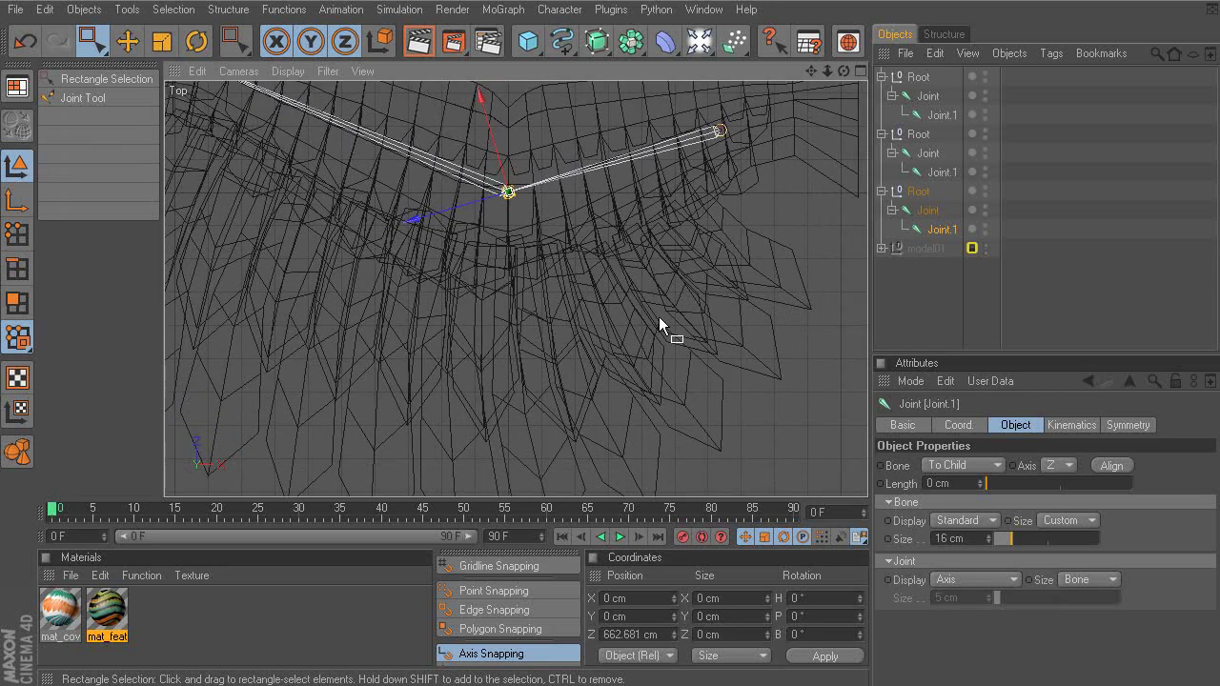
pyautogui.keyDown('alt'); pyautogui.moveTo(658, 316); pyautogui.dragTo(571, 428, button='middle'); pyautogui.keyUp('alt')
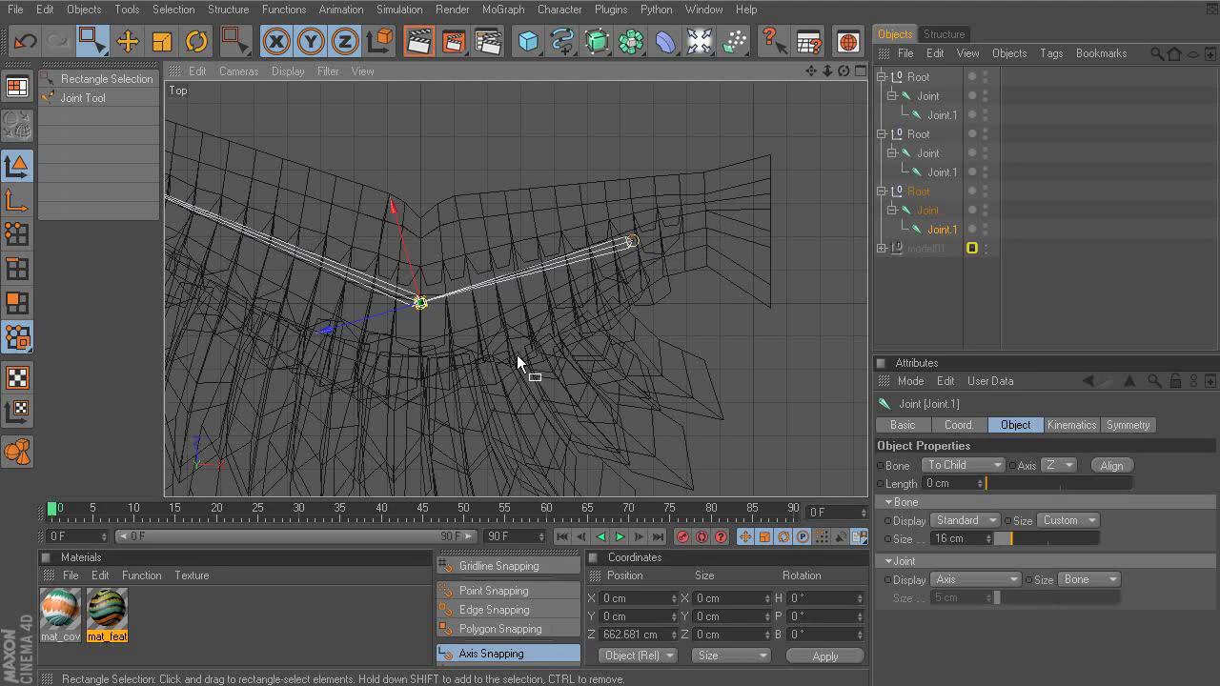
pyautogui.keyDown('alt'); pyautogui.moveTo(386, 325); pyautogui.dragTo(619, 346, button='middle'); pyautogui.keyUp('alt')
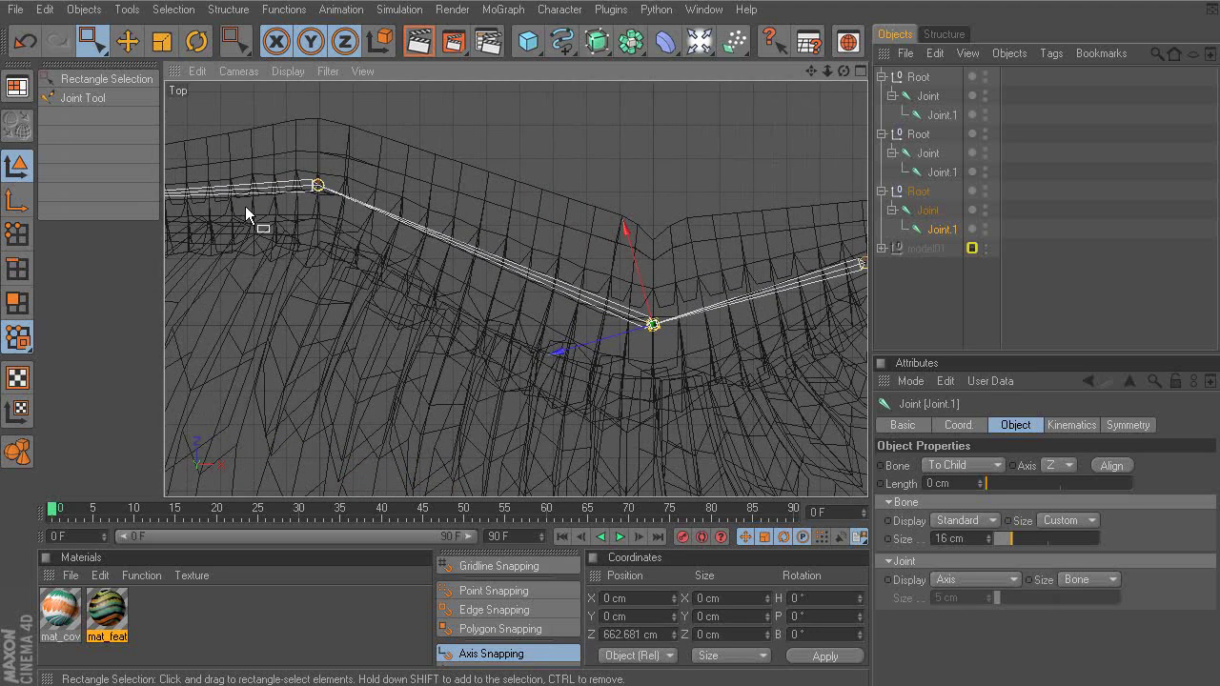
pyautogui.keyDown('alt'); pyautogui.moveTo(290, 213); pyautogui.dragTo(537, 230, button='middle'); pyautogui.keyUp('alt')
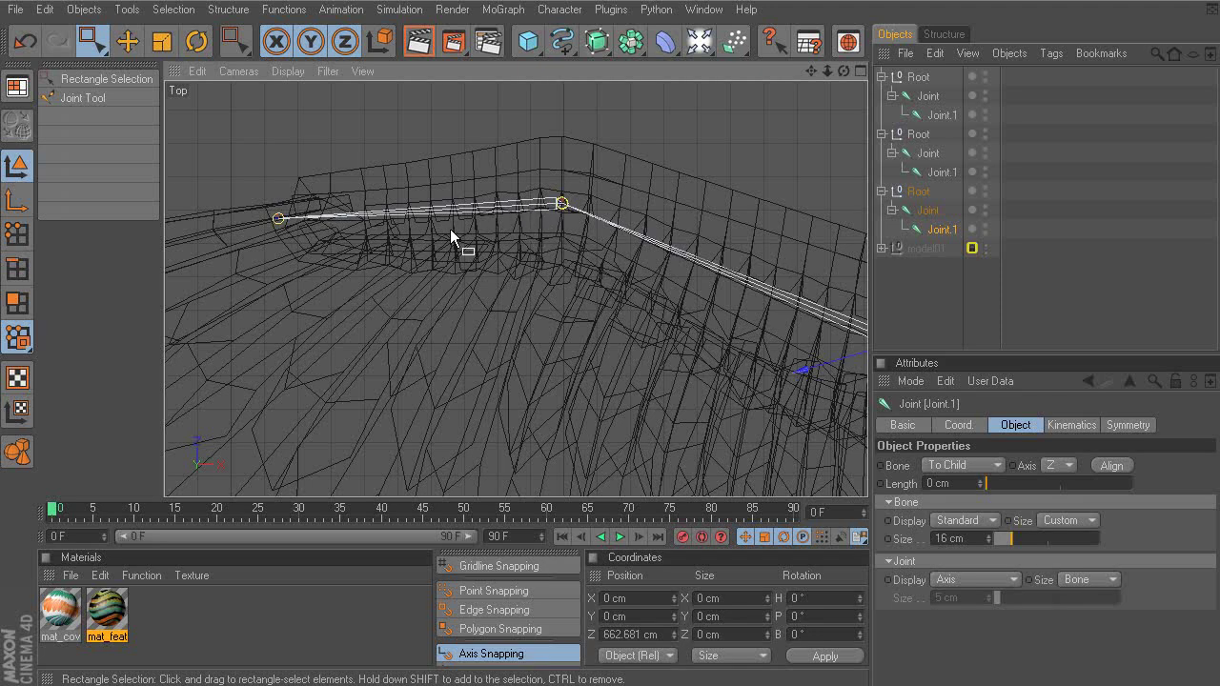
pyautogui.keyDown('alt'); pyautogui.moveTo(597, 279); pyautogui.dragTo(706, 294); pyautogui.keyUp('alt')
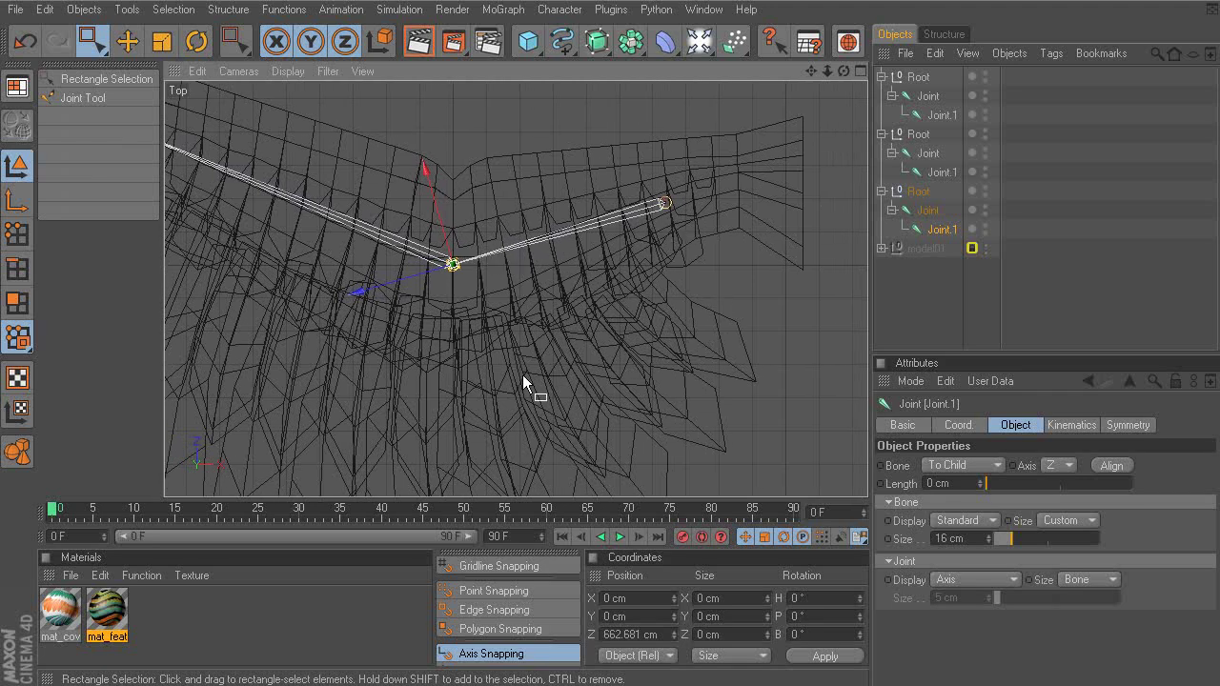
pyautogui.keyDown('alt'); pyautogui.moveTo(527, 411); pyautogui.dragTo(506, 370, button='middle'); pyautogui.keyUp('alt')
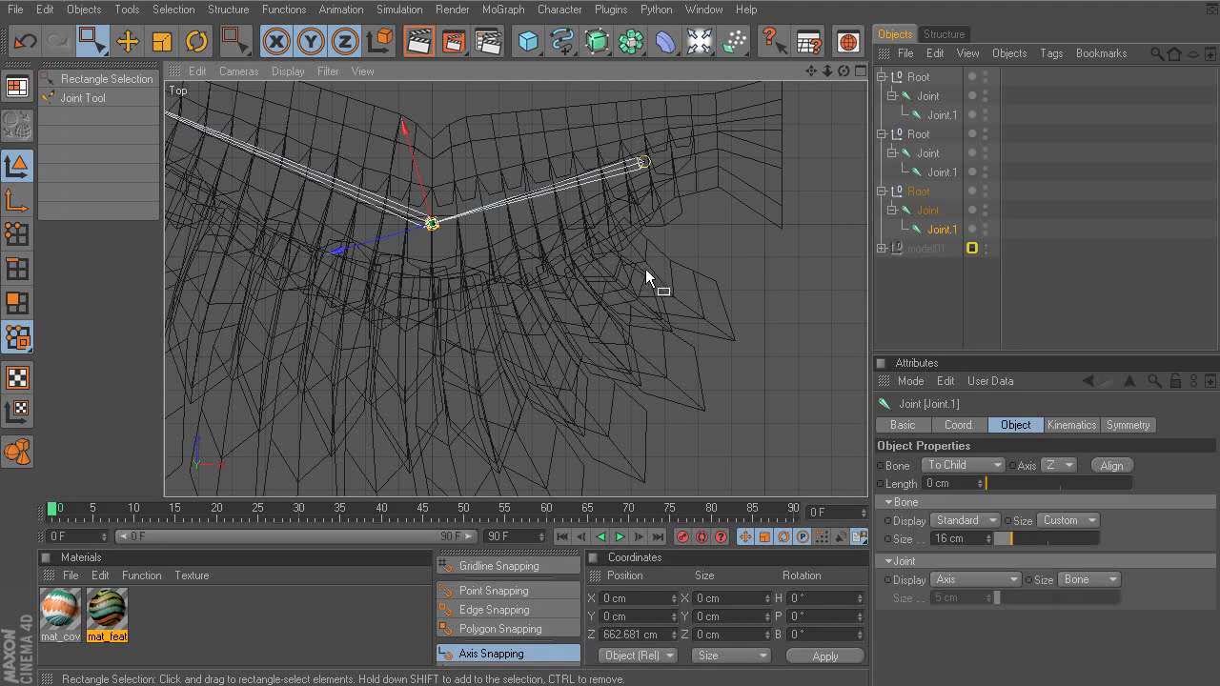
pyautogui.keyDown('alt'); pyautogui.moveTo(646, 268); pyautogui.dragTo(585, 252); pyautogui.keyUp('alt')
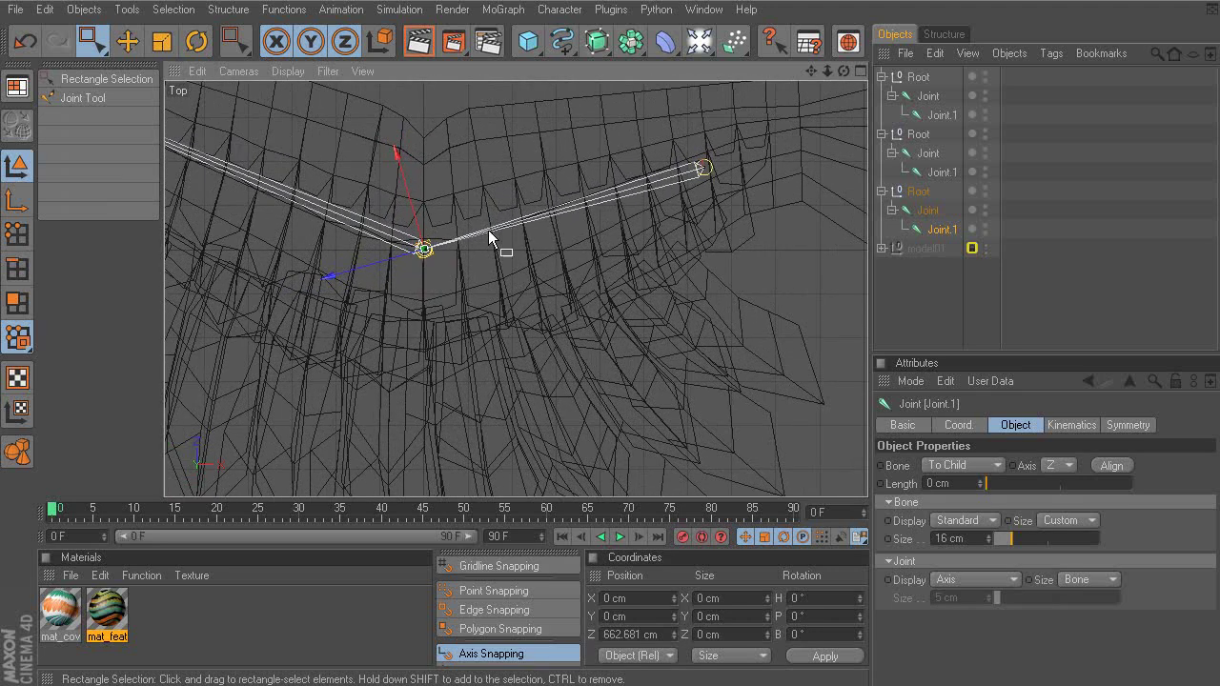
# Split the first chain's bone with the Joint Tool, adding four joints about 561, 446, 315 and 156 cm from its first joint.
pyautogui.click(101, 101)
pyautogui.keyDown('alt'); pyautogui.moveTo(465, 240); pyautogui.dragTo(454, 248, button='middle'); pyautogui.keyUp('alt')
pyautogui.keyDown('alt'); pyautogui.moveTo(452, 248); pyautogui.dragTo(455, 248, button='right'); pyautogui.keyUp('alt')
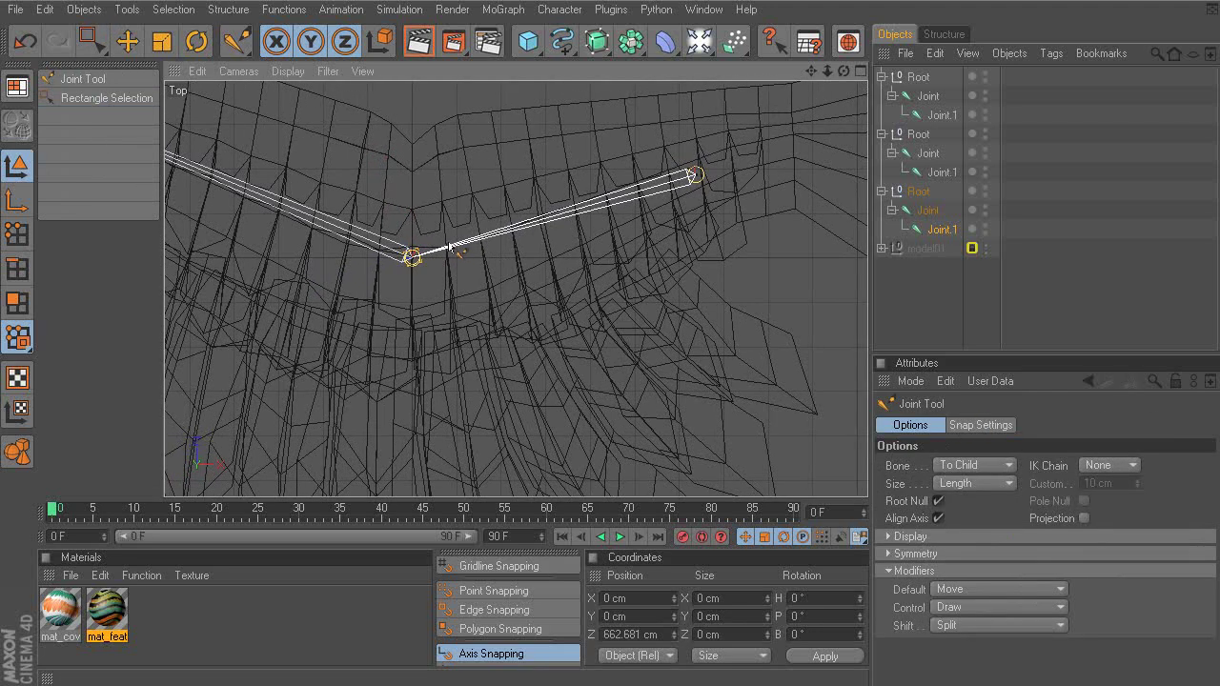
pyautogui.keyDown('ctrl'); pyautogui.click(454, 246); pyautogui.keyUp('ctrl')
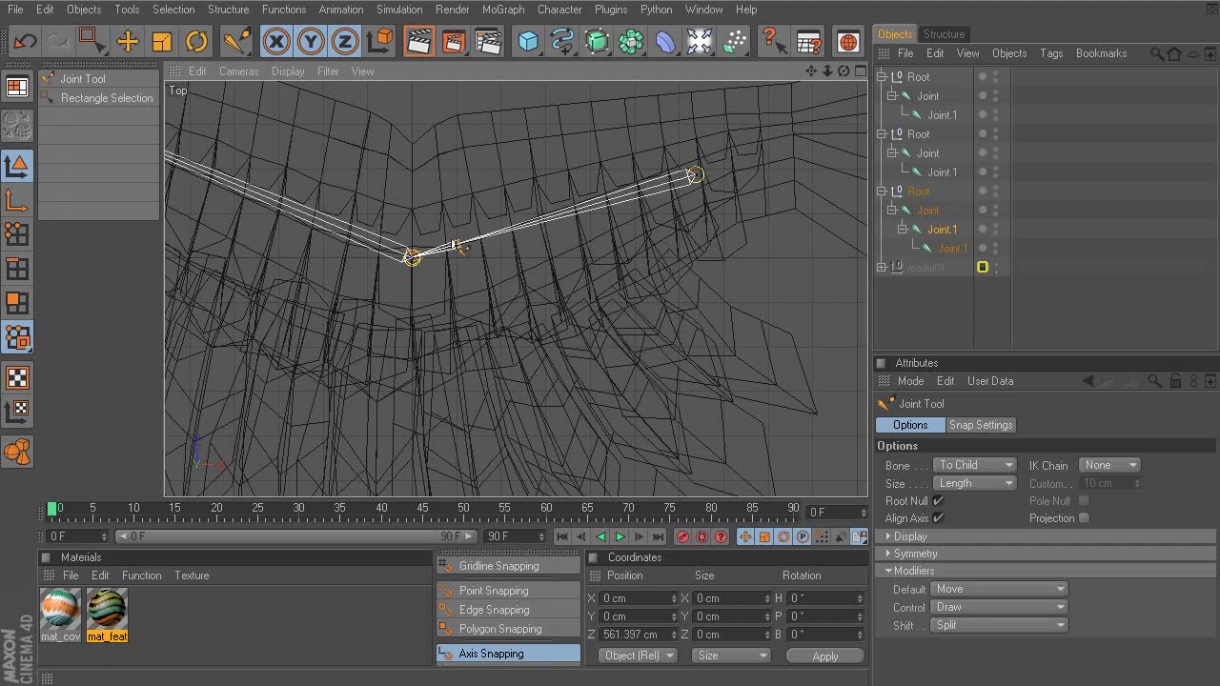
pyautogui.keyDown('ctrl'); pyautogui.click(502, 231); pyautogui.keyUp('ctrl')
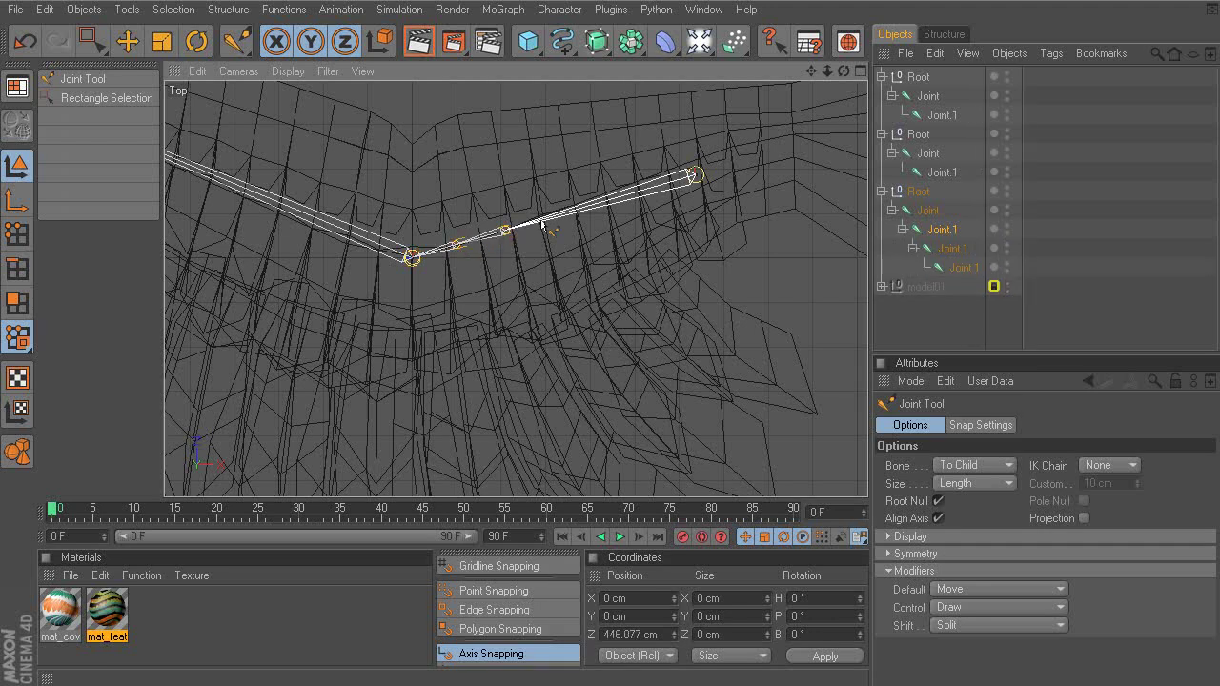
pyautogui.keyDown('ctrl'); pyautogui.click(559, 213); pyautogui.keyUp('ctrl')
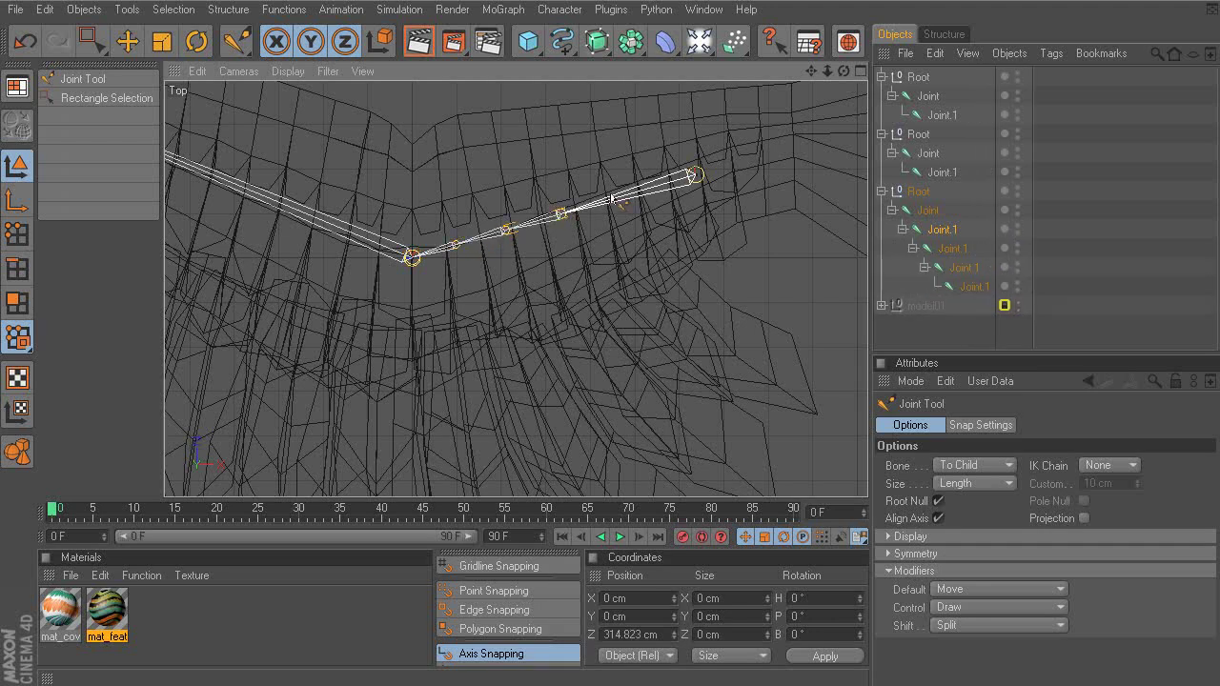
pyautogui.keyDown('ctrl'); pyautogui.click(629, 193); pyautogui.keyUp('ctrl')
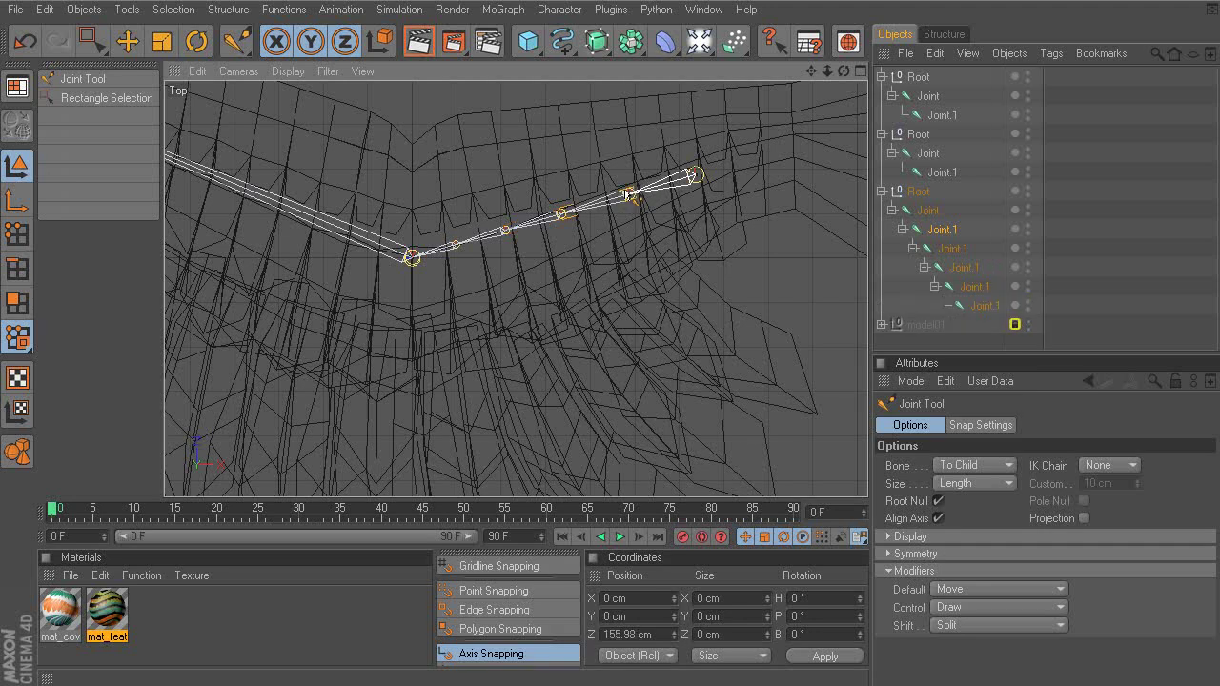
# Examine the feathers below the split inner bone and along the second chain's undivided bone.
pyautogui.keyDown('alt'); pyautogui.moveTo(493, 339); pyautogui.dragTo(536, 301, button='middle'); pyautogui.keyUp('alt')
pyautogui.keyDown('alt'); pyautogui.moveTo(463, 274); pyautogui.dragTo(615, 195, button='middle'); pyautogui.keyUp('alt')
pyautogui.scroll(-3, 578, 322)
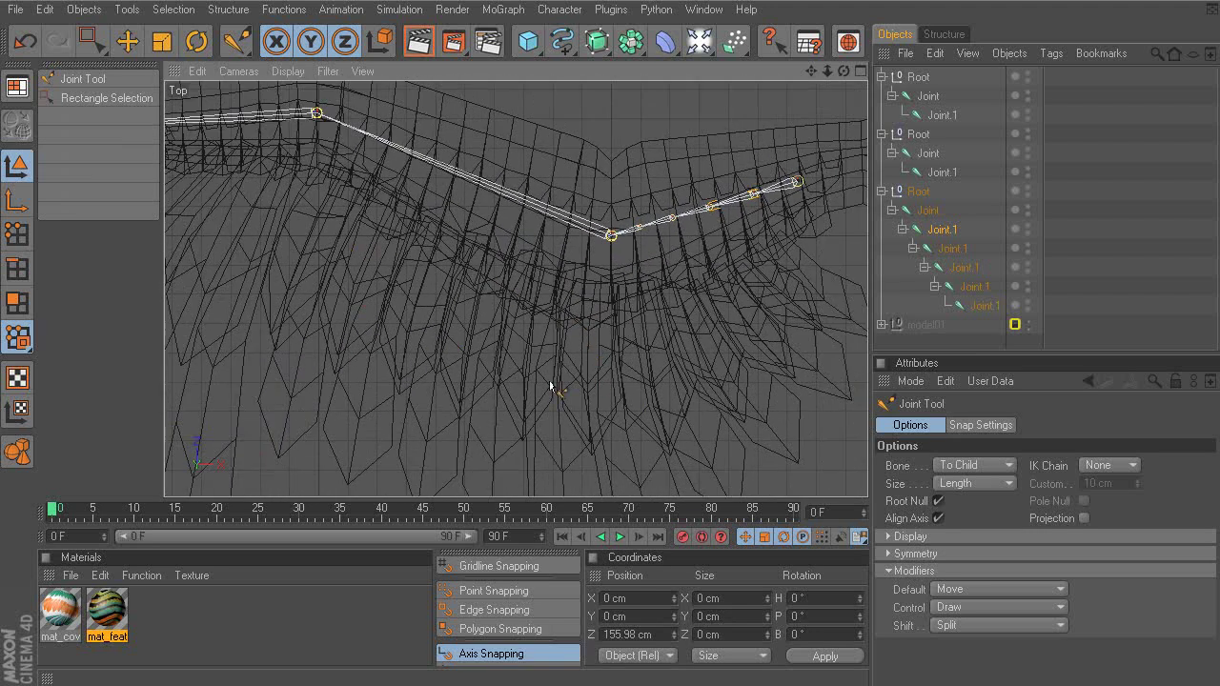
pyautogui.scroll(2, 546, 319)
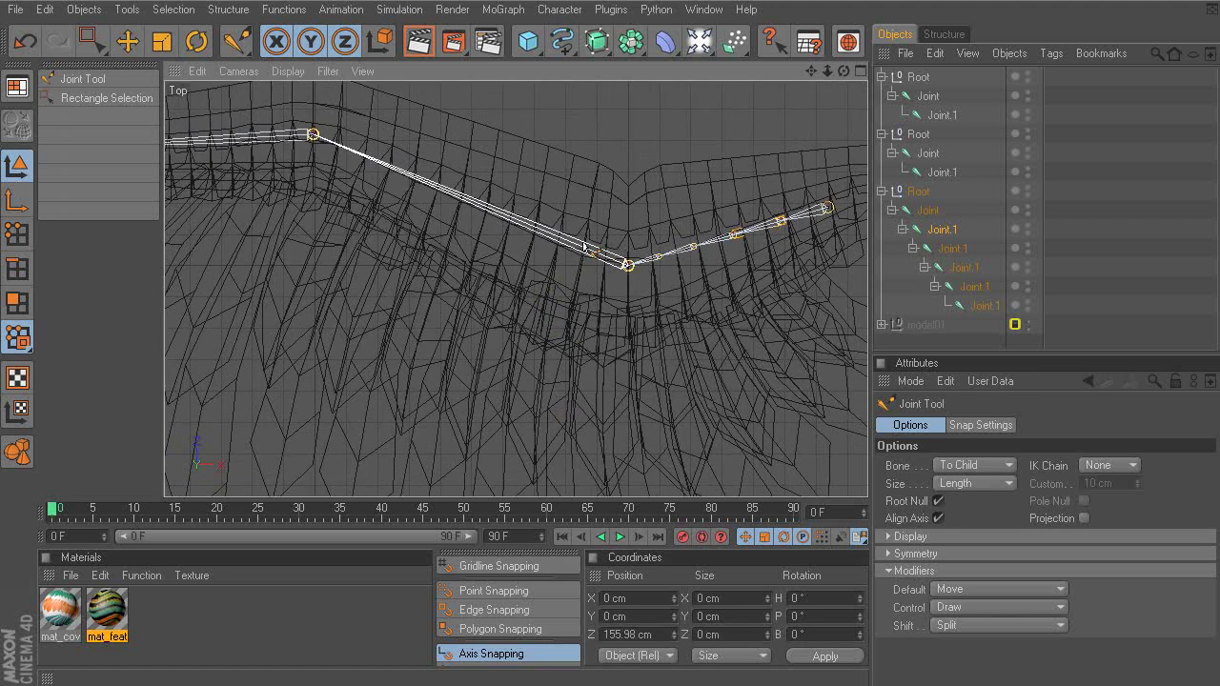
pyautogui.moveTo(597, 368)
pyautogui.keyDown('alt'); pyautogui.mouseDown(button='middle')
pyautogui.moveTo(598, 333)
pyautogui.moveTo(613, 350)
pyautogui.mouseUp(button='middle'); pyautogui.keyUp('alt')
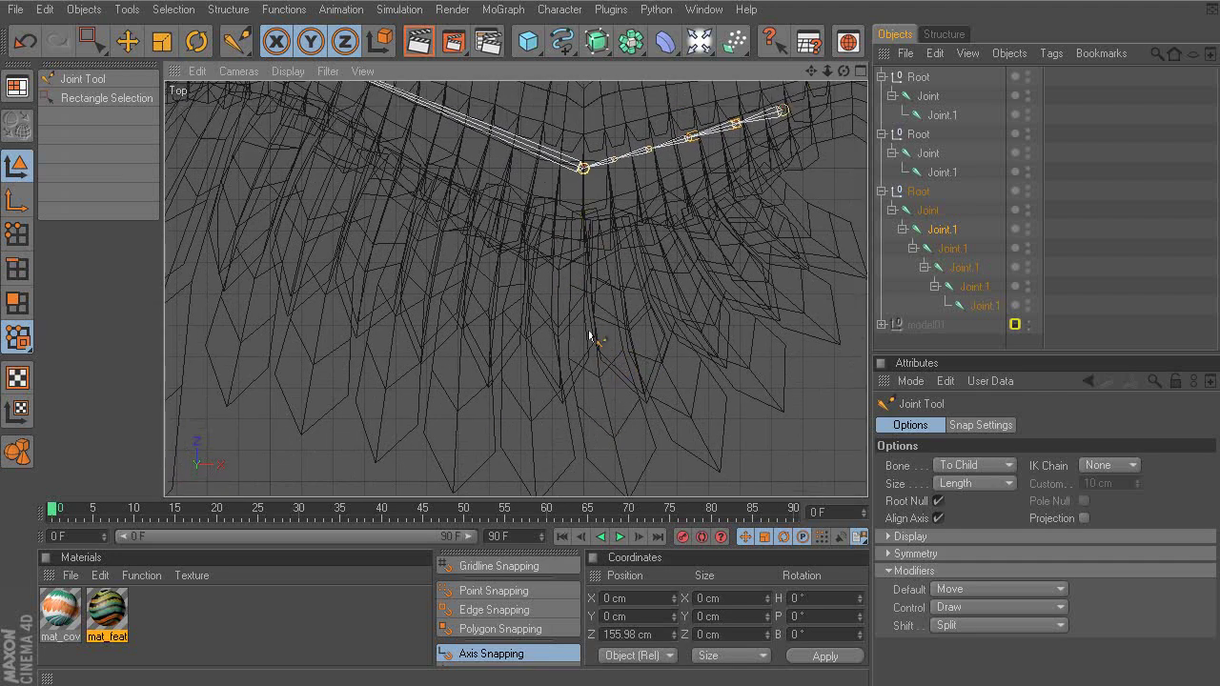
pyautogui.moveTo(574, 314); pyautogui.dragTo(594, 343, button='middle')
pyautogui.moveTo(547, 177); pyautogui.dragTo(564, 184, button='middle')
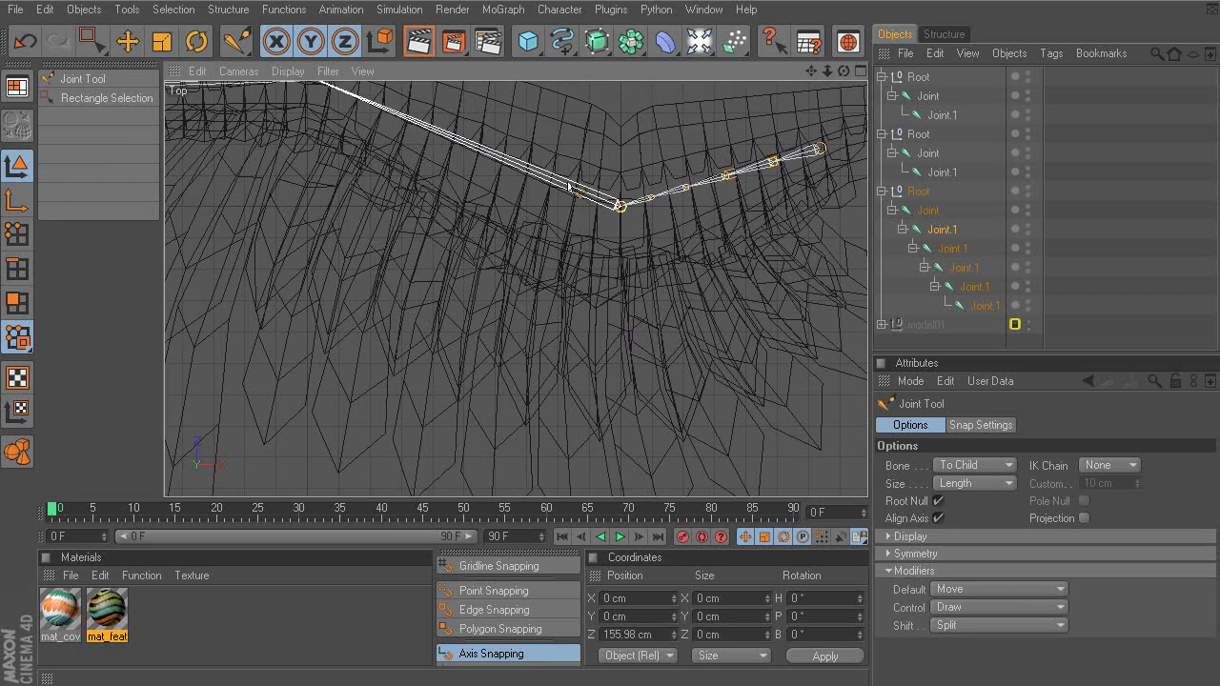
# Split the second chain's bone with the Joint Tool, adding five joints in line with the feathers, about 152 to 235 cm apart.
pyautogui.keyDown('shift'); pyautogui.click(568, 184); pyautogui.keyUp('shift')
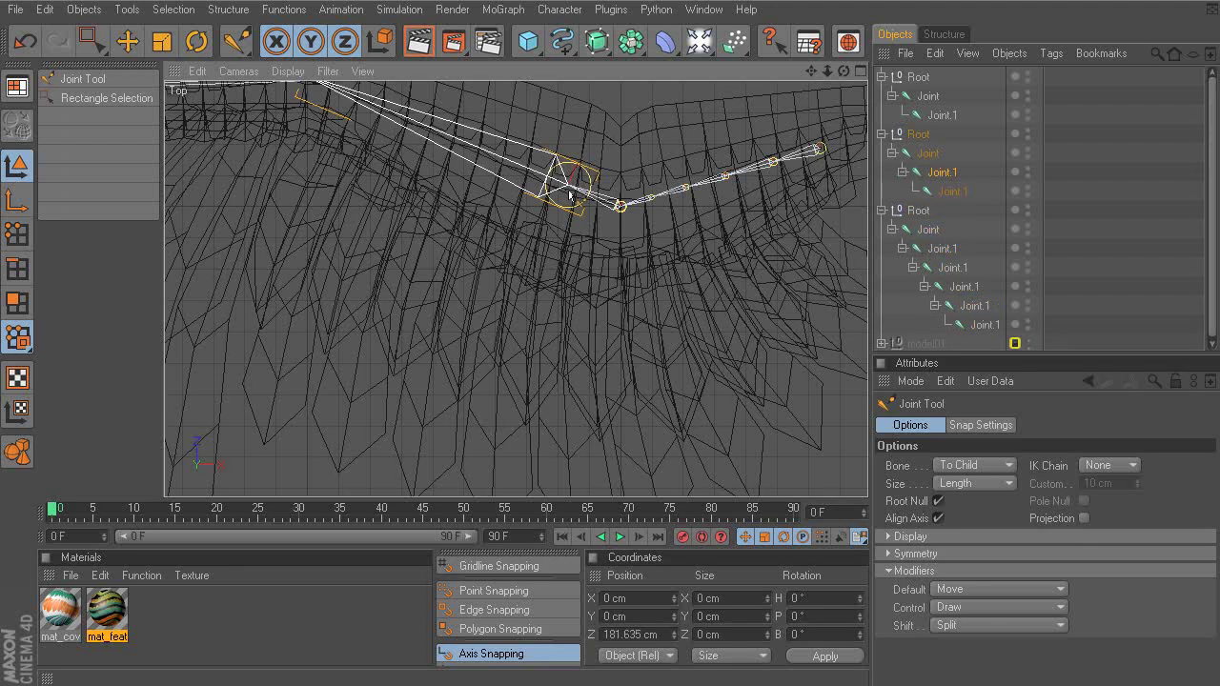
pyautogui.keyDown('shift'); pyautogui.click(498, 155); pyautogui.keyUp('shift')
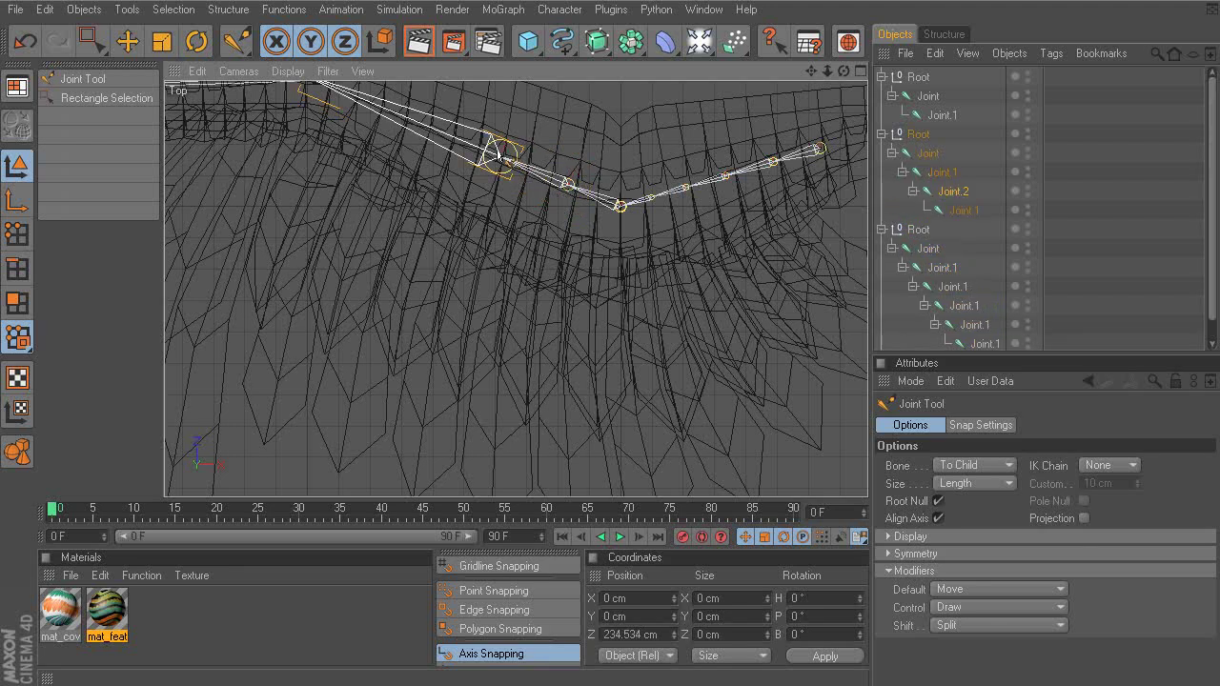
pyautogui.keyDown('shift'); pyautogui.click(436, 131); pyautogui.keyUp('shift')
pyautogui.keyDown('alt'); pyautogui.moveTo(341, 99); pyautogui.dragTo(405, 134, button='middle'); pyautogui.keyUp('alt')
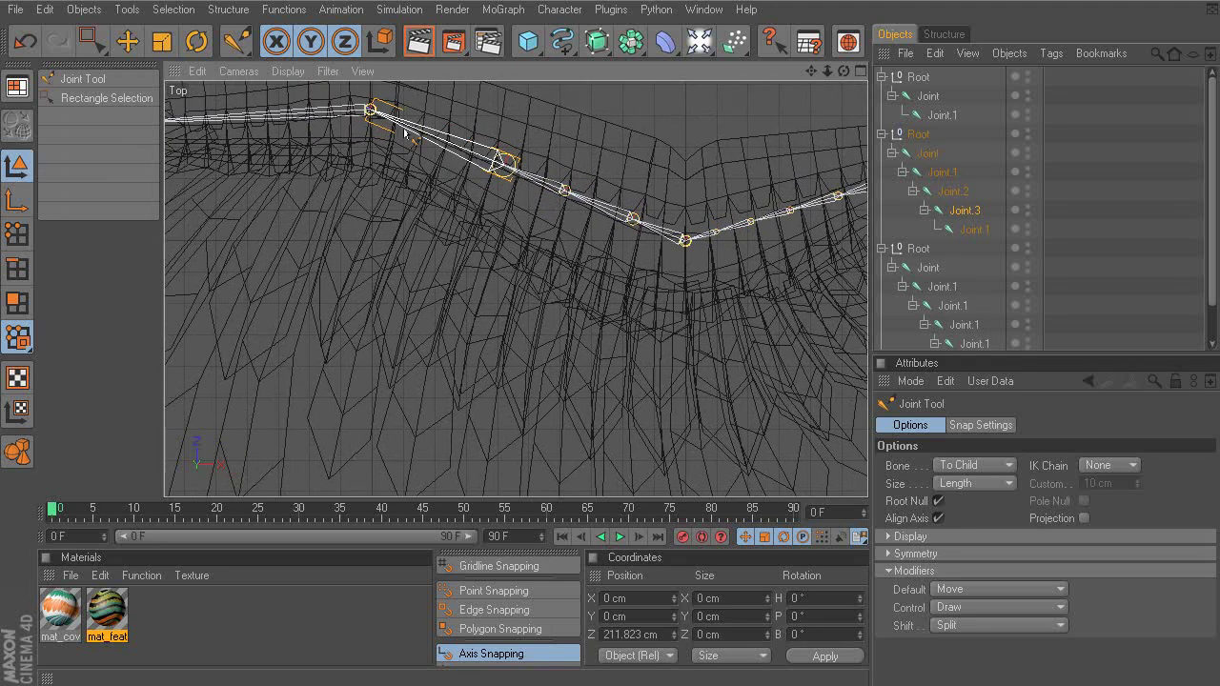
pyautogui.keyDown('shift'); pyautogui.click(455, 144); pyautogui.keyUp('shift')
pyautogui.keyDown('shift'); pyautogui.click(412, 126); pyautogui.keyUp('shift')
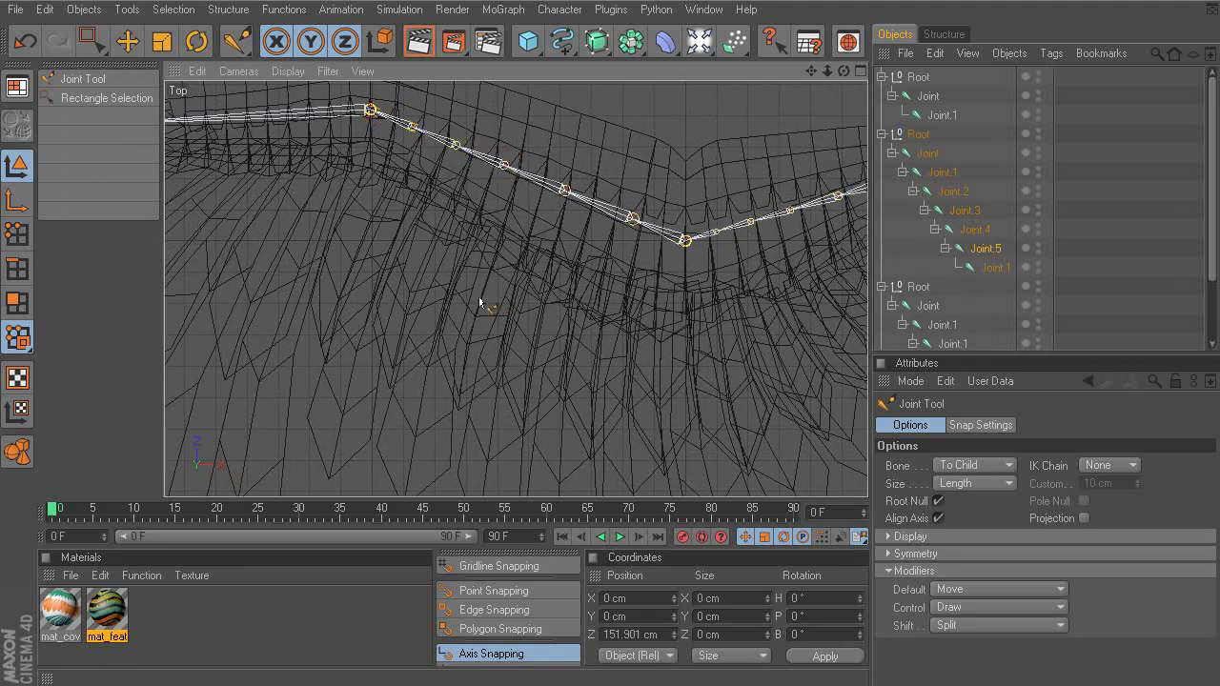
# Split the outermost chain's bone with the Joint Tool, adding four joints along the feathers, the last two about 203 and 137 cm from their preceding joints.
pyautogui.keyDown('alt'); pyautogui.moveTo(415, 257); pyautogui.dragTo(721, 309, button='middle'); pyautogui.keyUp('alt')
pyautogui.keyDown('alt'); pyautogui.moveTo(638, 210); pyautogui.dragTo(681, 175, button='middle'); pyautogui.keyUp('alt')
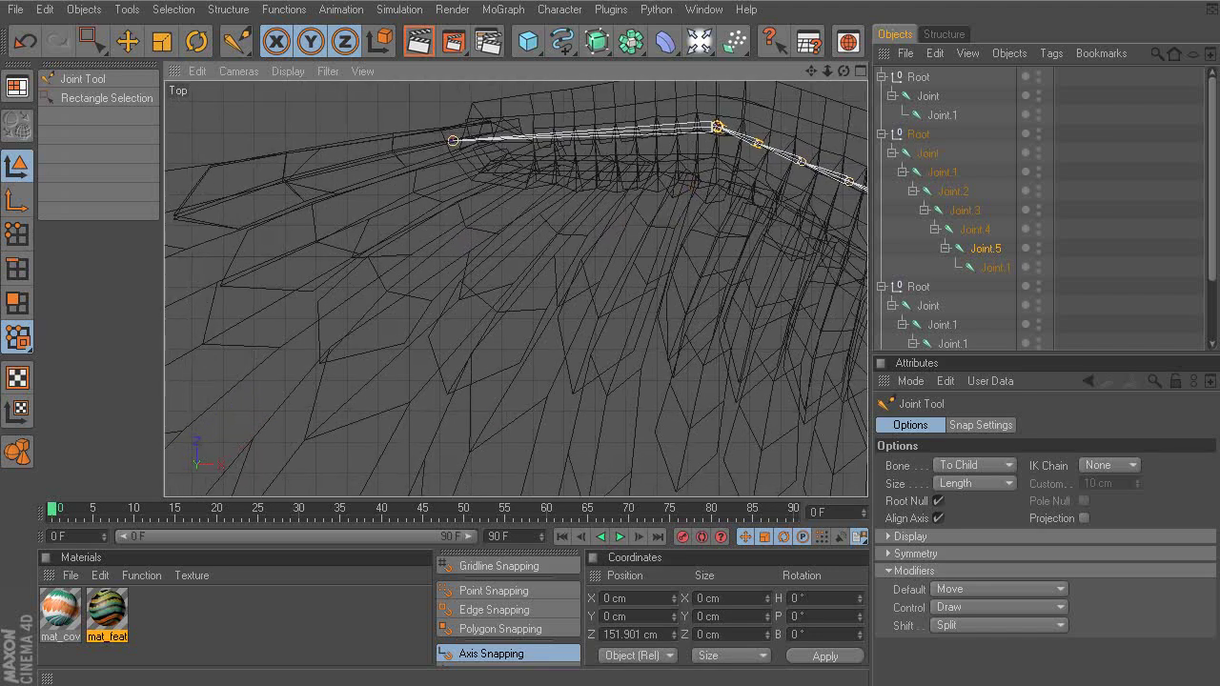
pyautogui.scroll(4, 638, 210)
pyautogui.scroll(2, 572, 395)
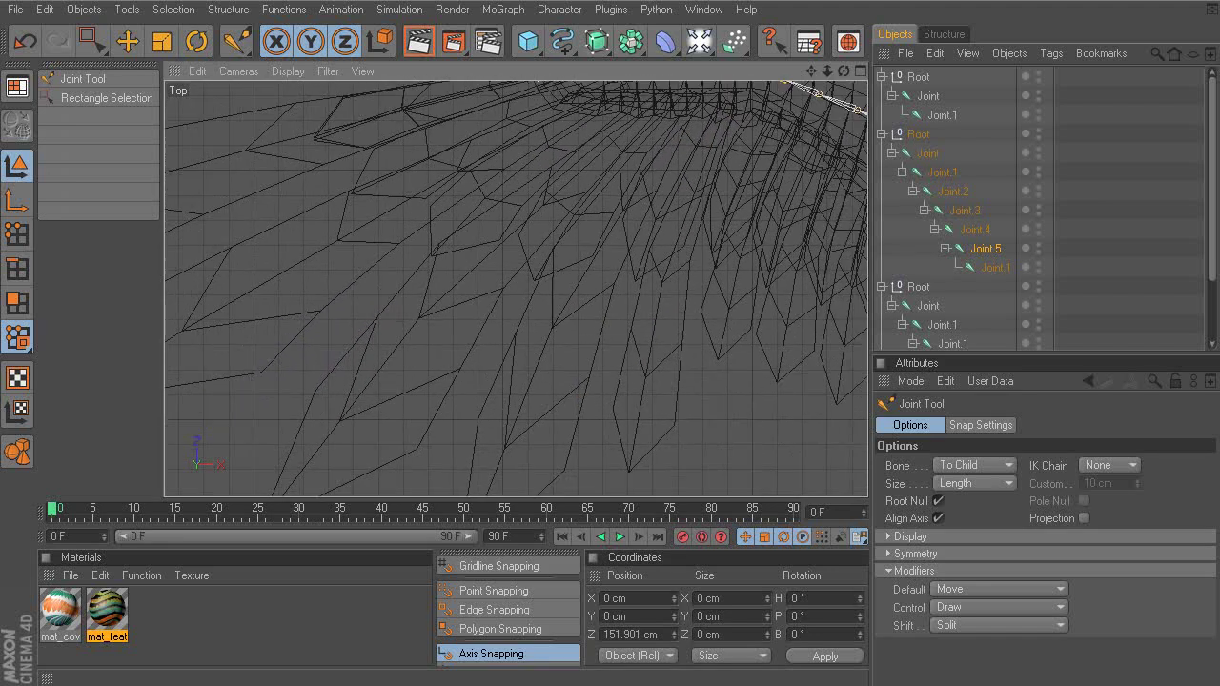
pyautogui.scroll(-3, 620, 261)
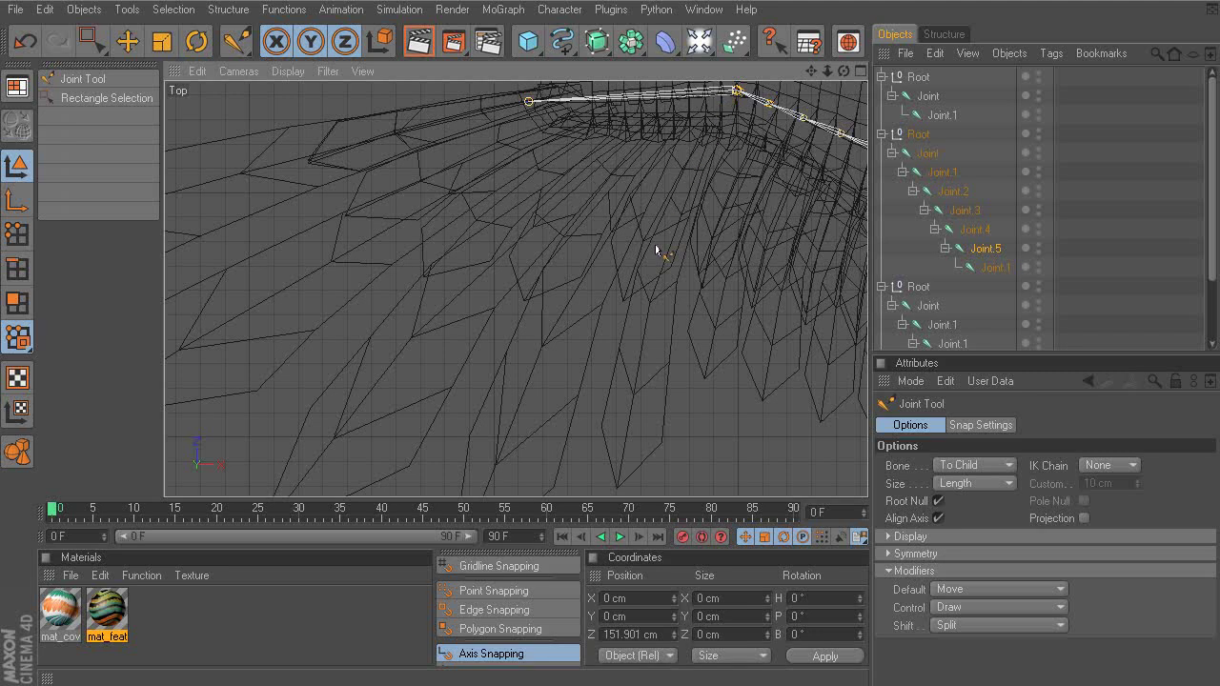
pyautogui.keyDown('alt'); pyautogui.moveTo(641, 275); pyautogui.dragTo(630, 313, button='middle'); pyautogui.keyUp('alt')
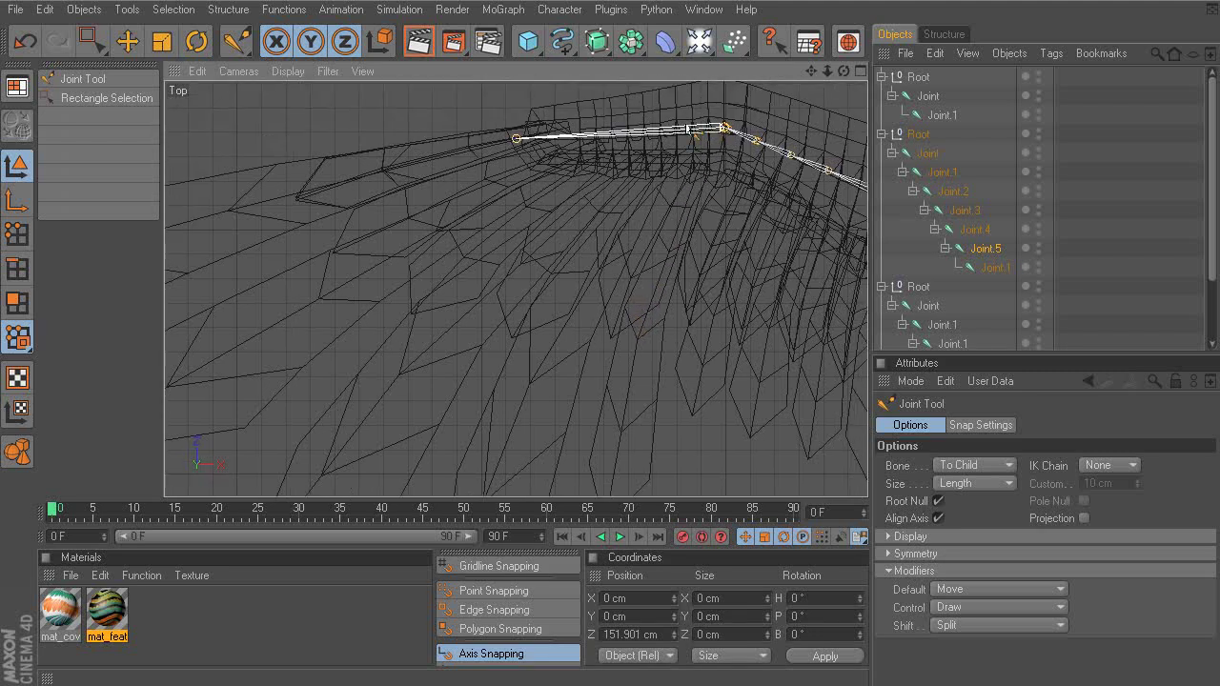
pyautogui.keyDown('ctrl'); pyautogui.click(688, 128); pyautogui.keyUp('ctrl')
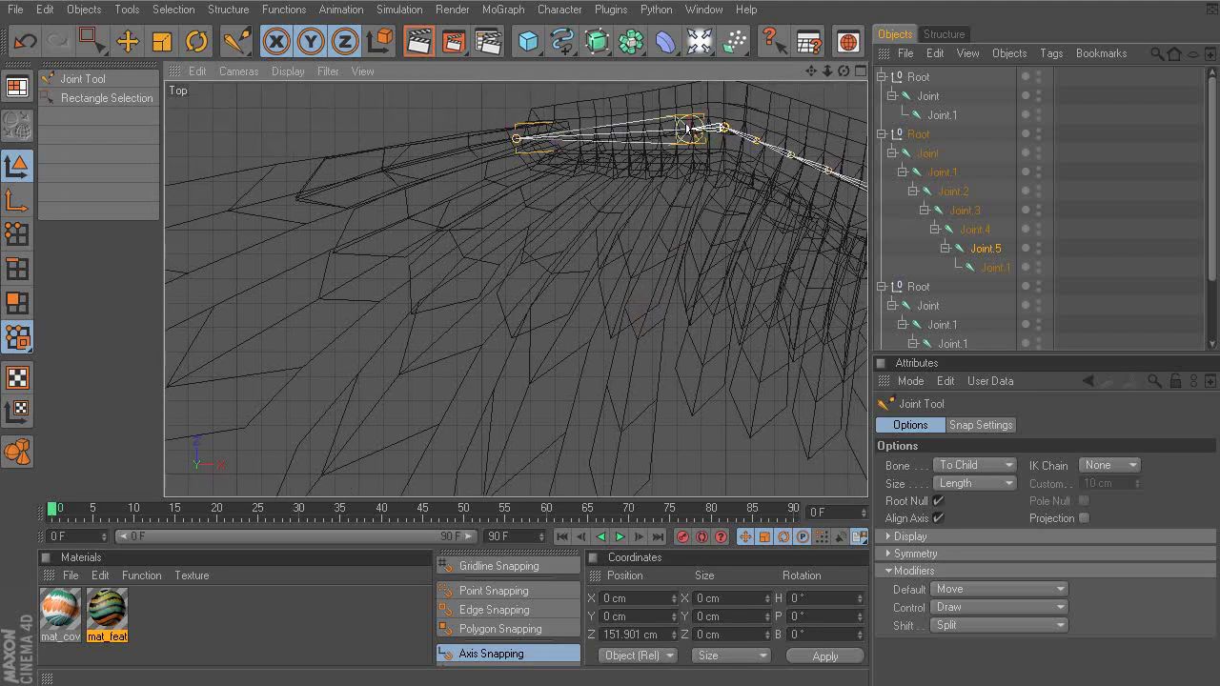
pyautogui.keyDown('shift'); pyautogui.click(637, 130); pyautogui.keyUp('shift')
pyautogui.keyDown('shift'); pyautogui.click(592, 133); pyautogui.keyUp('shift')
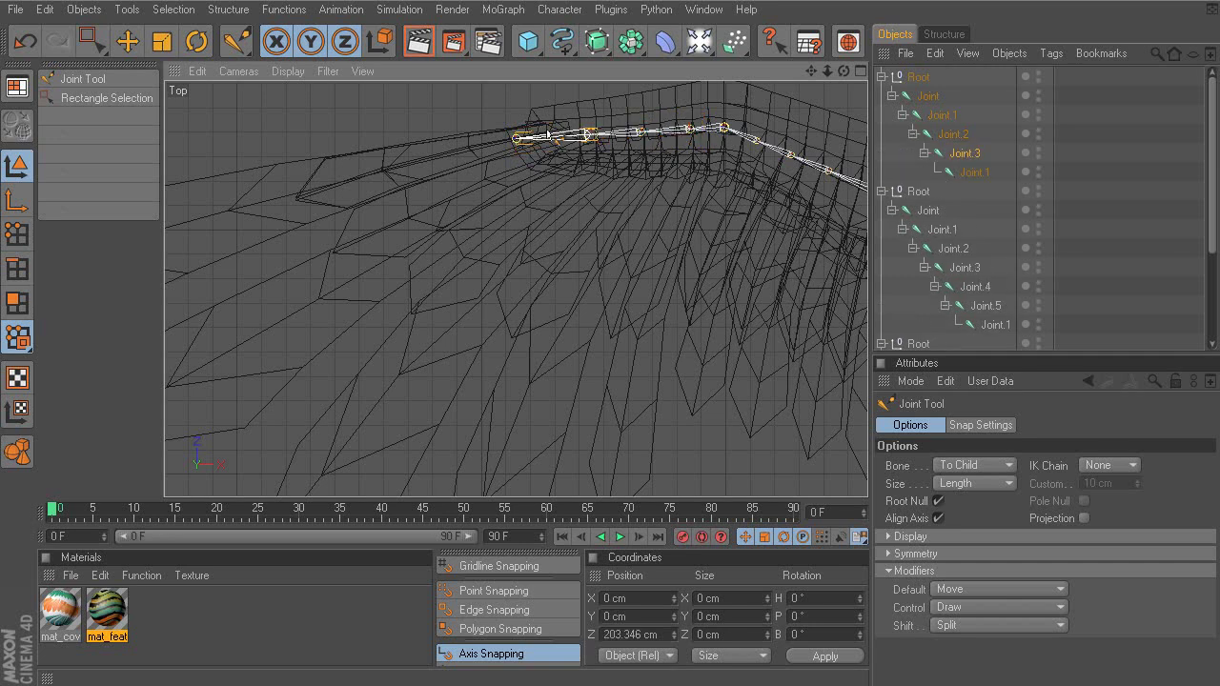
pyautogui.keyDown('shift'); pyautogui.click(548, 134); pyautogui.keyUp('shift')
pyautogui.keyDown('alt'); pyautogui.moveTo(668, 237); pyautogui.dragTo(327, 226, button='middle'); pyautogui.keyUp('alt')
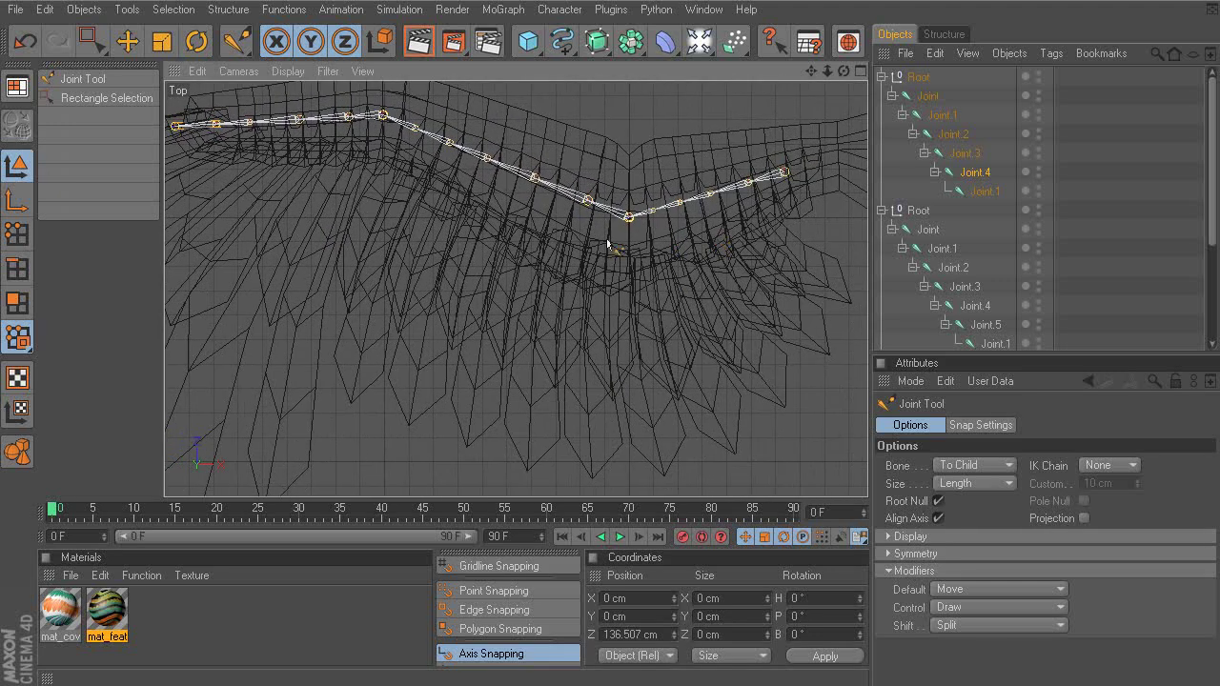
pyautogui.keyDown('alt'); pyautogui.moveTo(636, 235); pyautogui.dragTo(551, 298, button='middle'); pyautogui.keyUp('alt')
pyautogui.scroll(2, 635, 236)
pyautogui.scroll(-2, 629, 234)
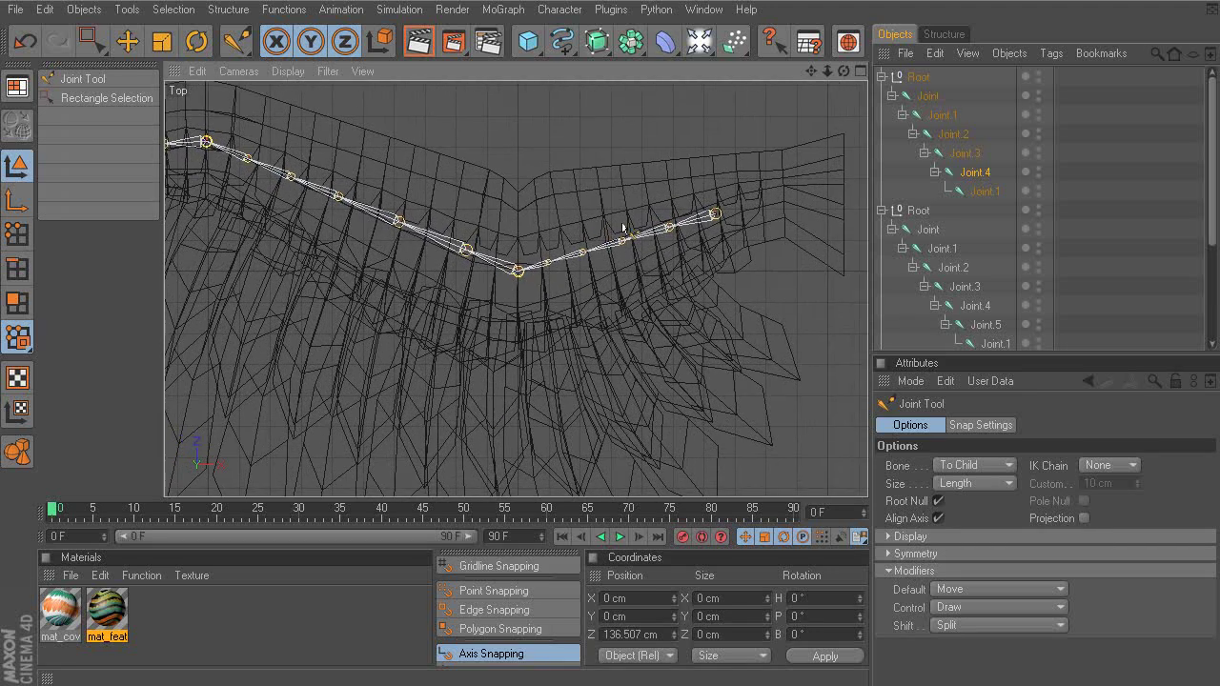